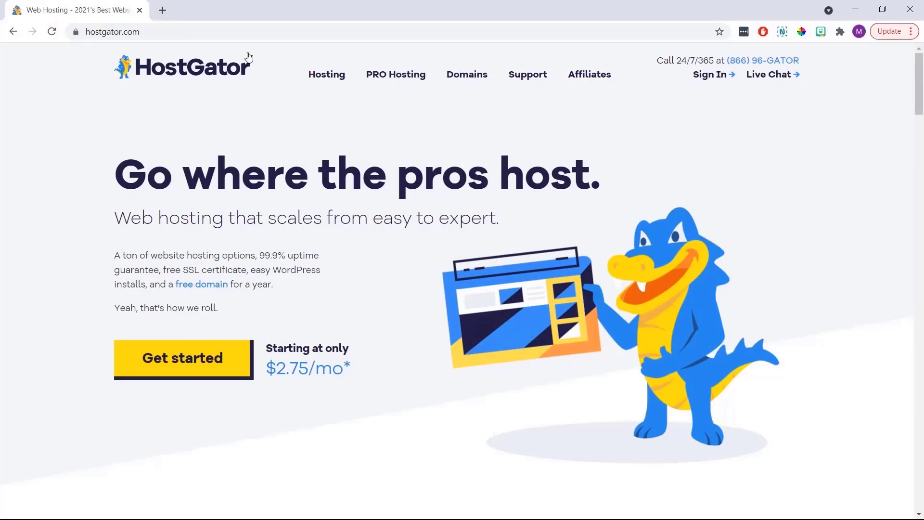
Go to HostGator's Shared Hosting page and bring the plan cards into view
mouse_move(316, 80)
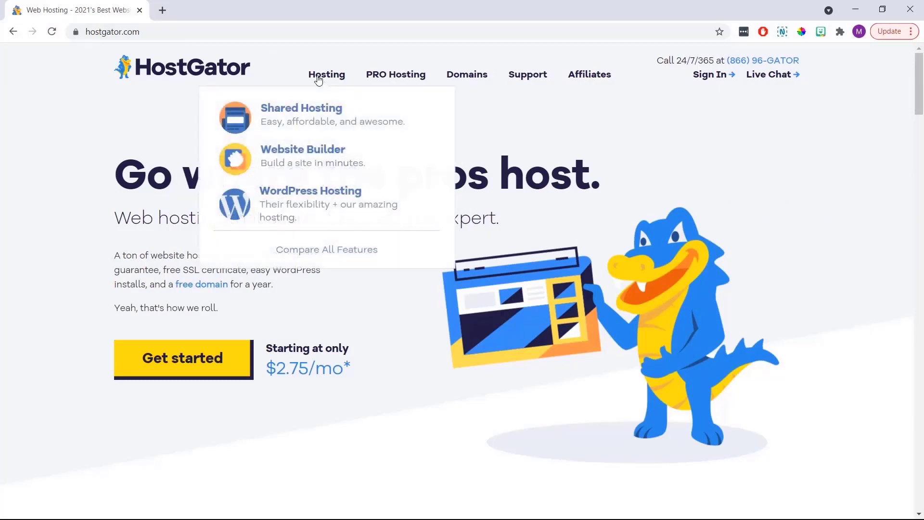
click(315, 114)
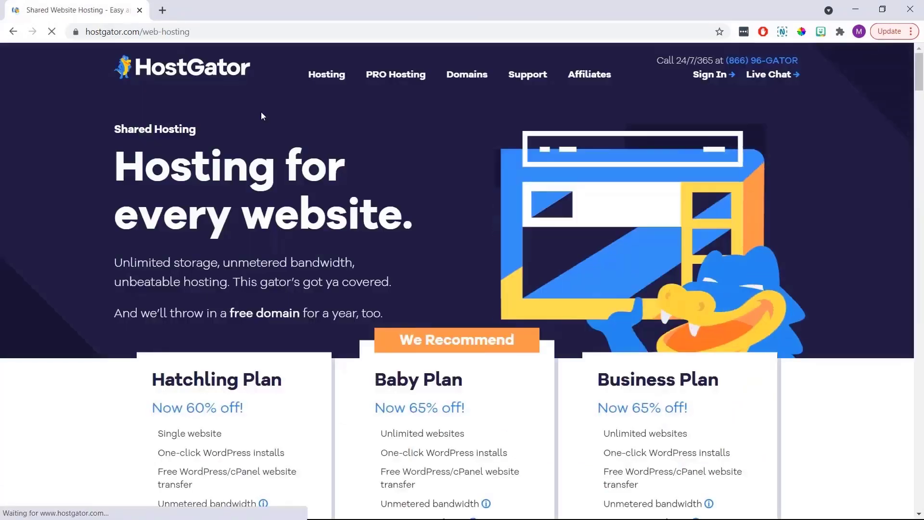
scroll(262, 115, down, 5)
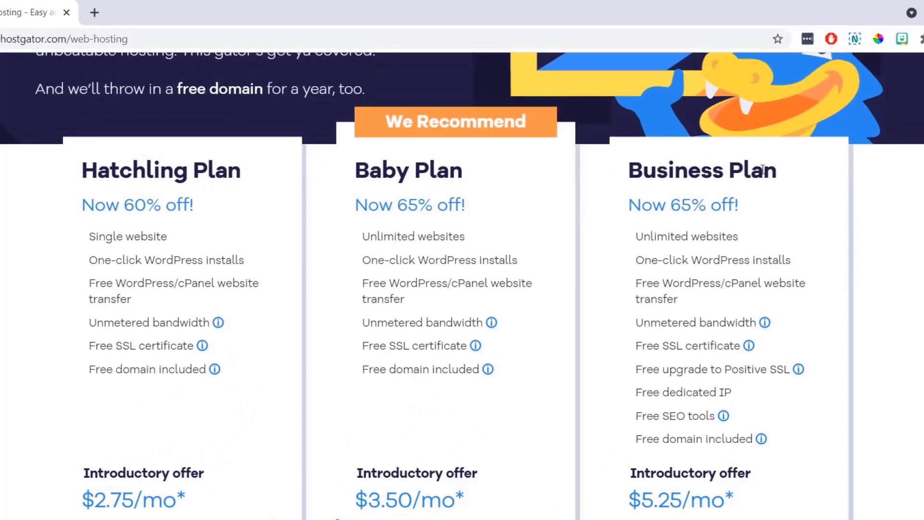
Highlight the Business, Hatchling and Baby plan names, then Hatchling's single website and Baby's unlimited websites
drag(773, 169, 597, 166)
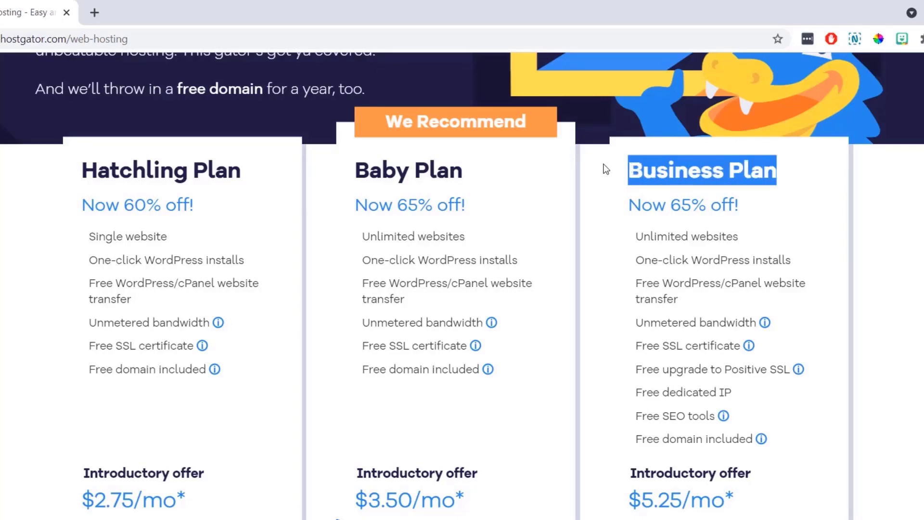
drag(250, 165, 80, 170)
drag(479, 167, 345, 177)
click(336, 192)
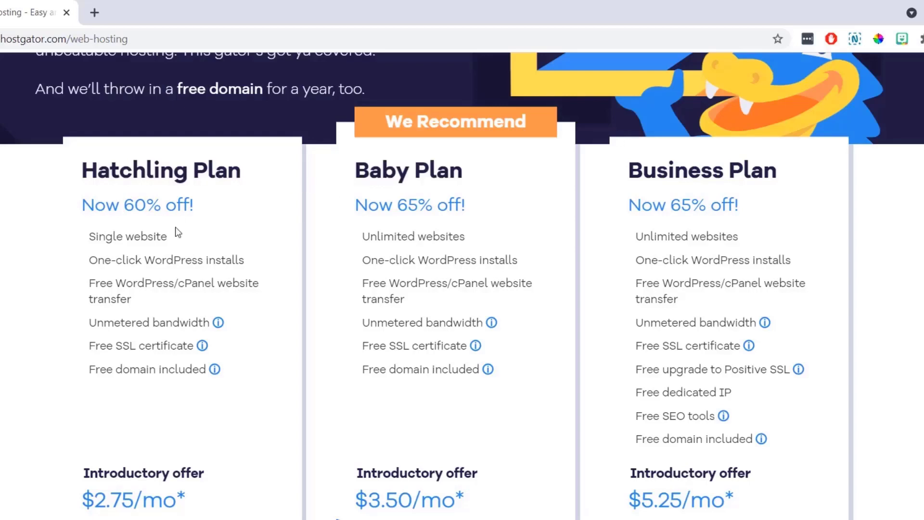
drag(167, 237, 91, 231)
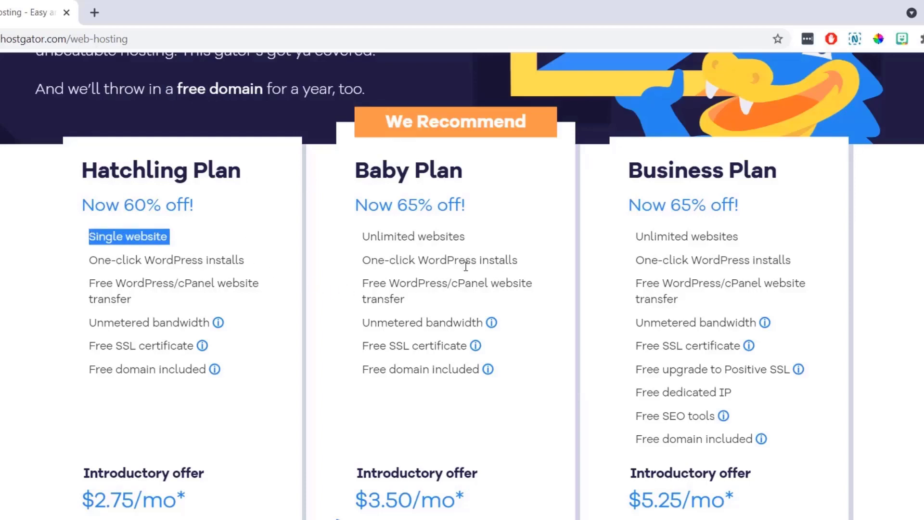
drag(486, 239, 407, 232)
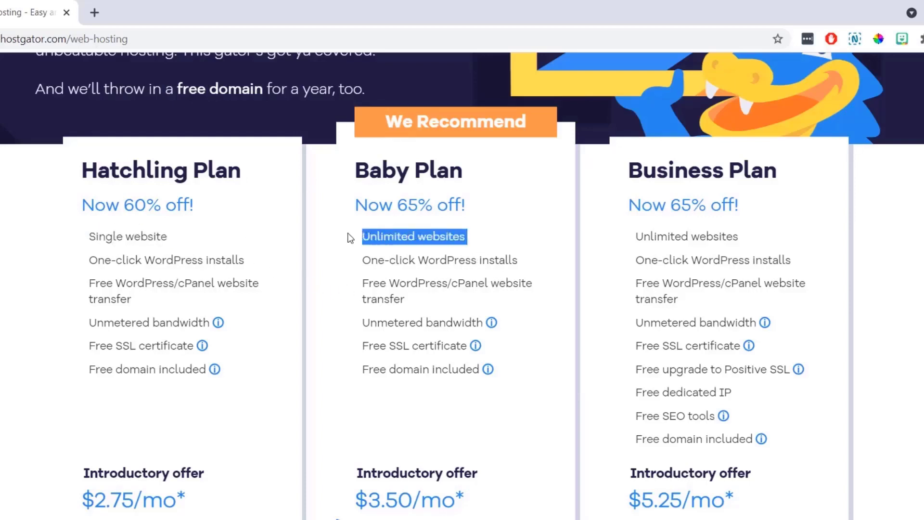
click(343, 252)
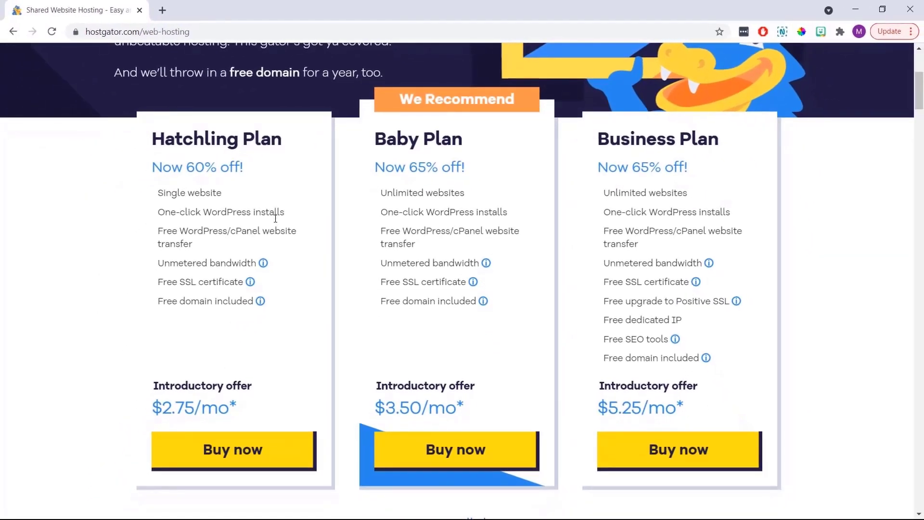
Start the Hatchling checkout and search for the domain awebsiteaboutcoffee with the .com extension
click(265, 447)
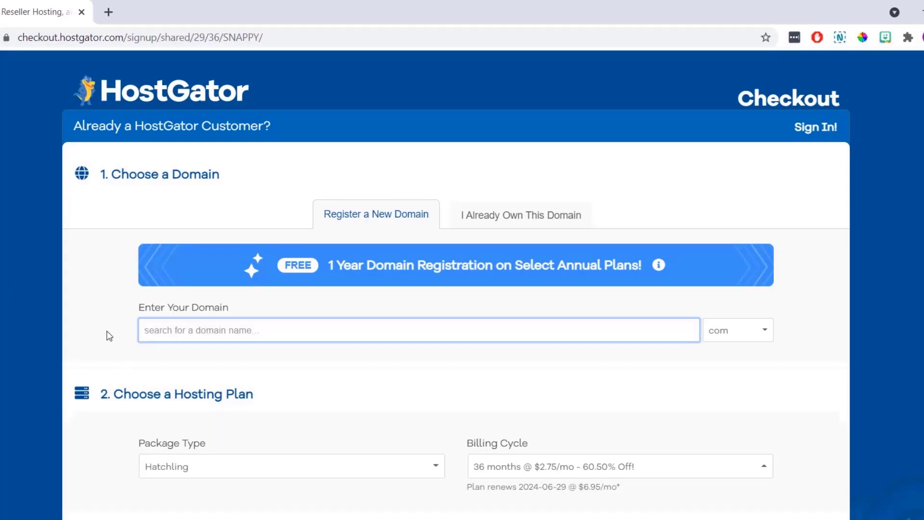
text(awebsi)
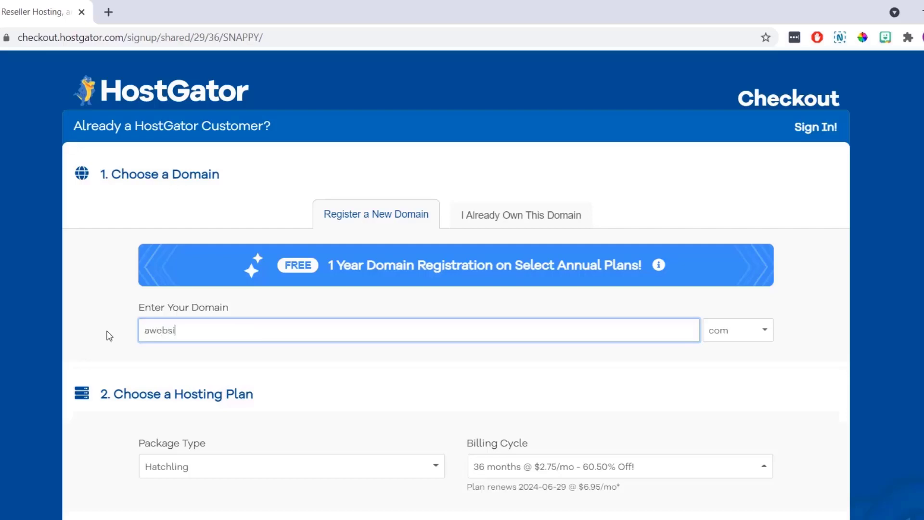
text(teaboutcoffee)
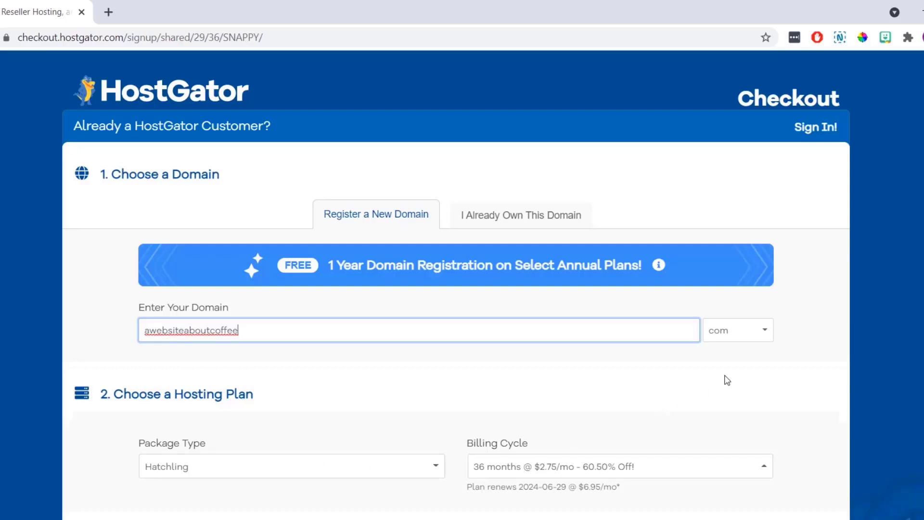
click(760, 339)
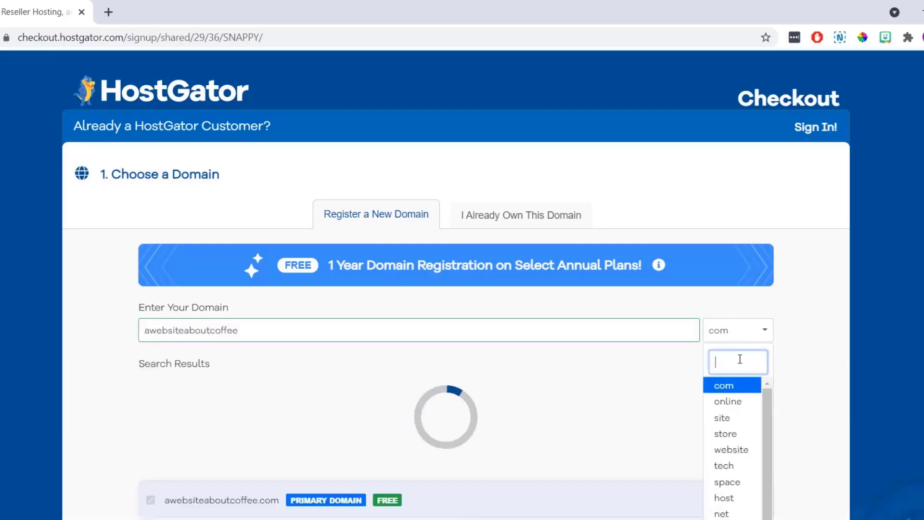
click(734, 387)
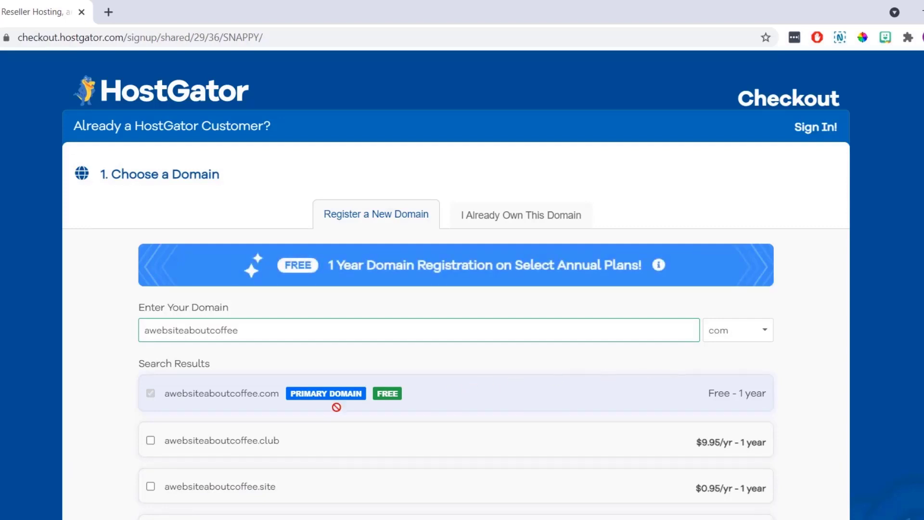
mouse_move(328, 389)
Decline Domain Privacy Protection for awebsiteaboutcoffee.com
scroll(374, 354, down, 9)
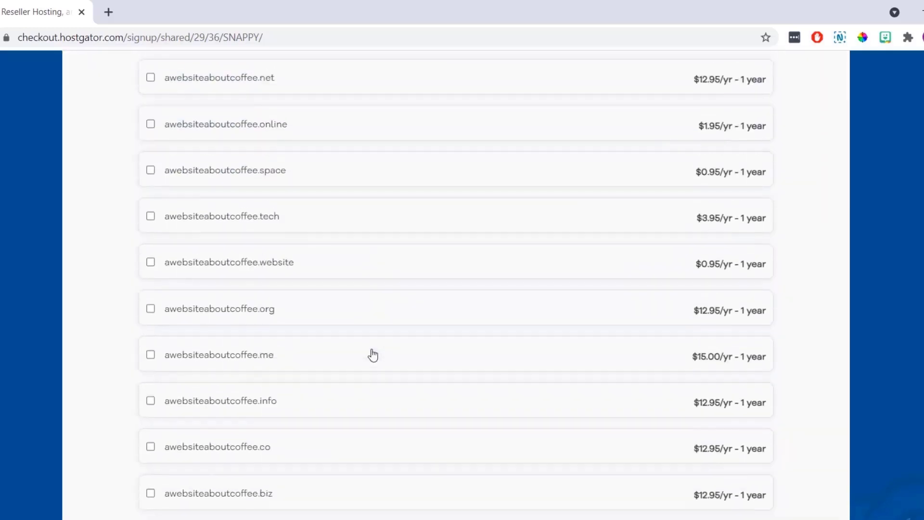
scroll(373, 355, down, 8)
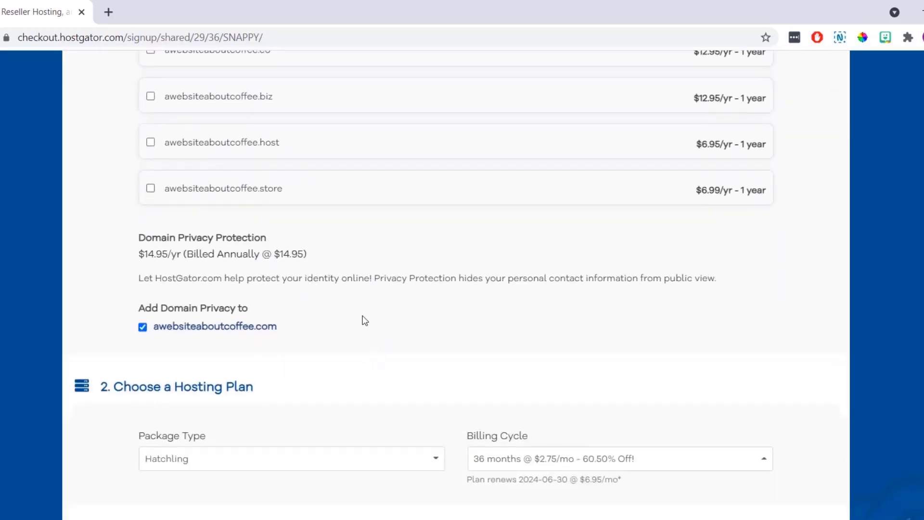
drag(251, 239, 160, 243)
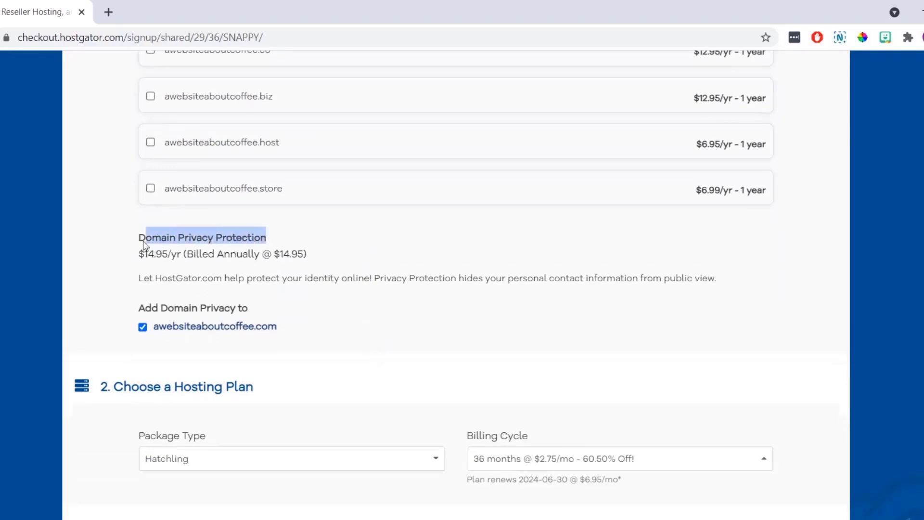
click(116, 283)
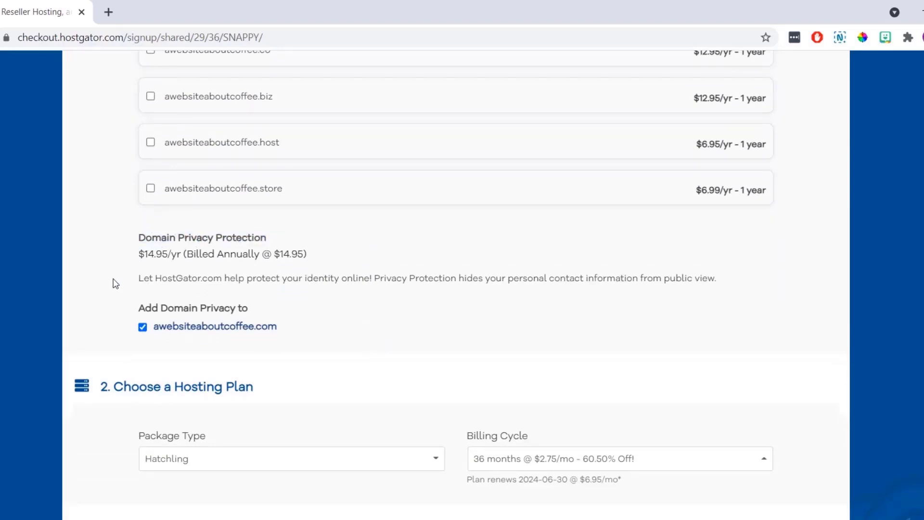
click(143, 328)
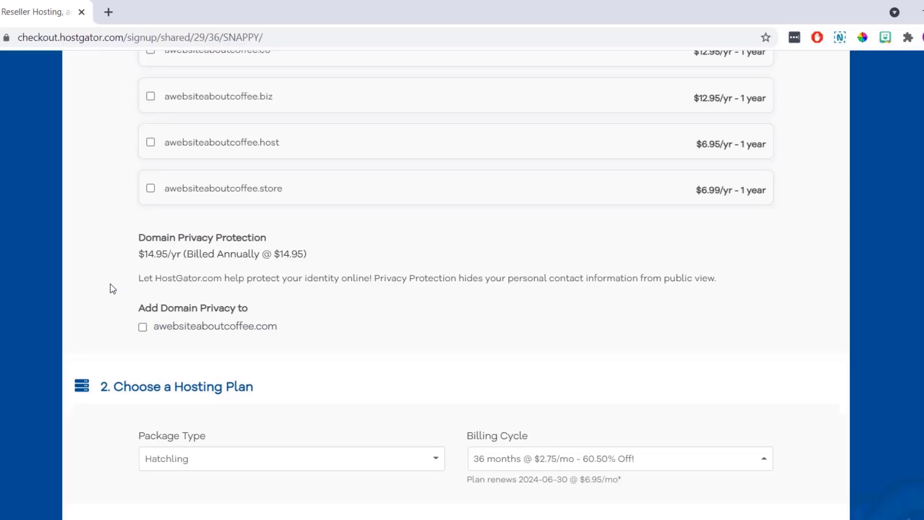
scroll(112, 288, down, 5)
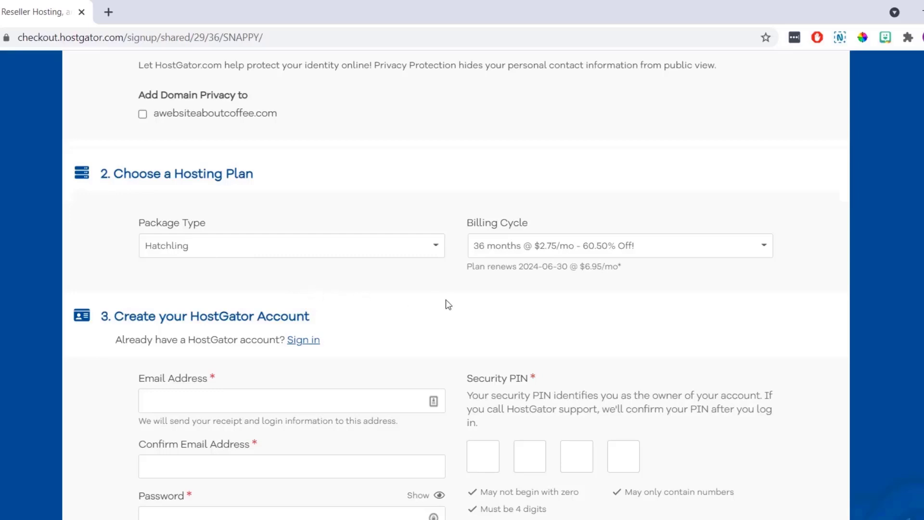
Change the Hatchling billing cycle to 12 months at $3.95/mo
click(765, 250)
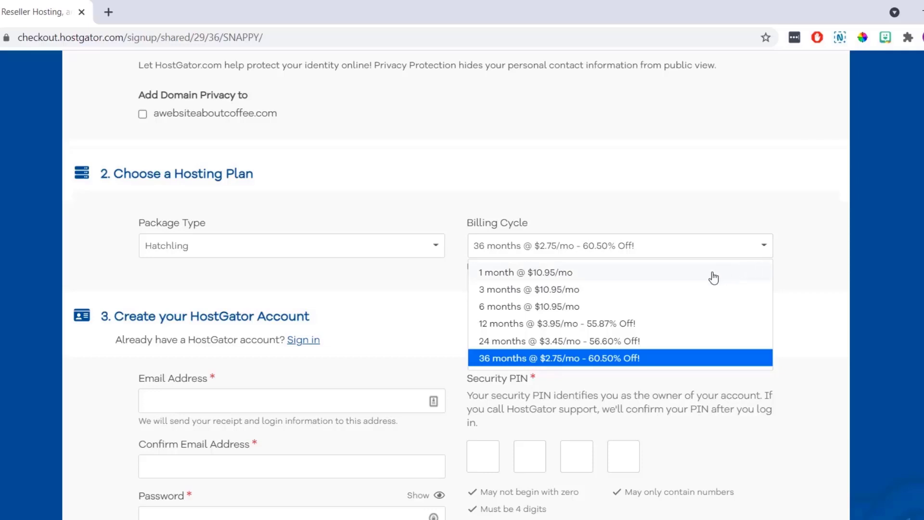
click(666, 323)
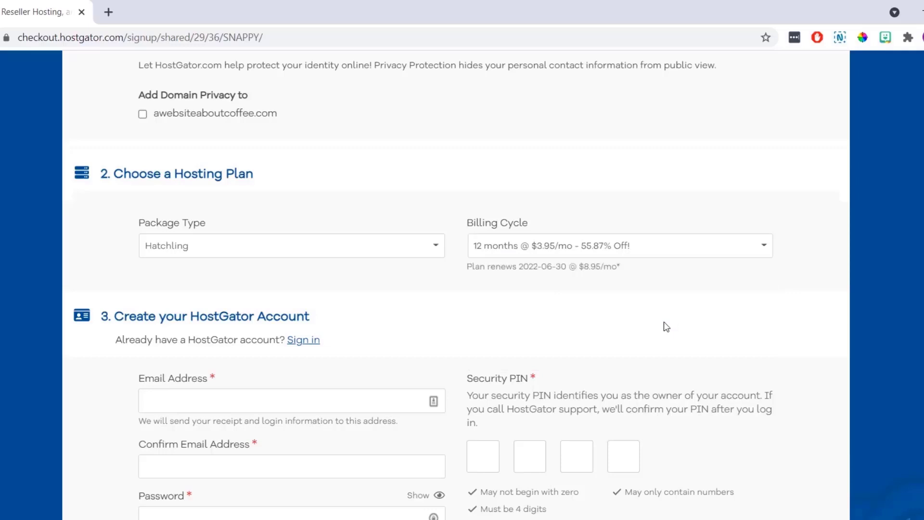
scroll(666, 327, down, 3)
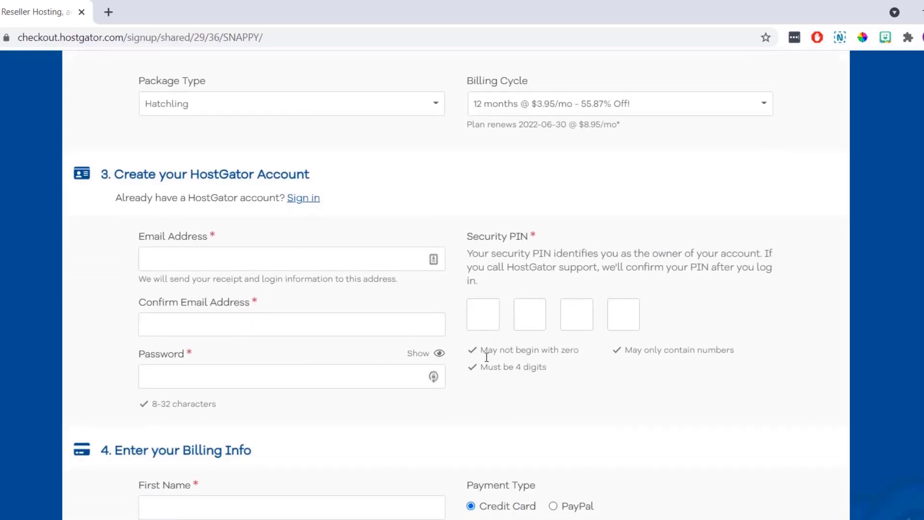
scroll(493, 398, down, 6)
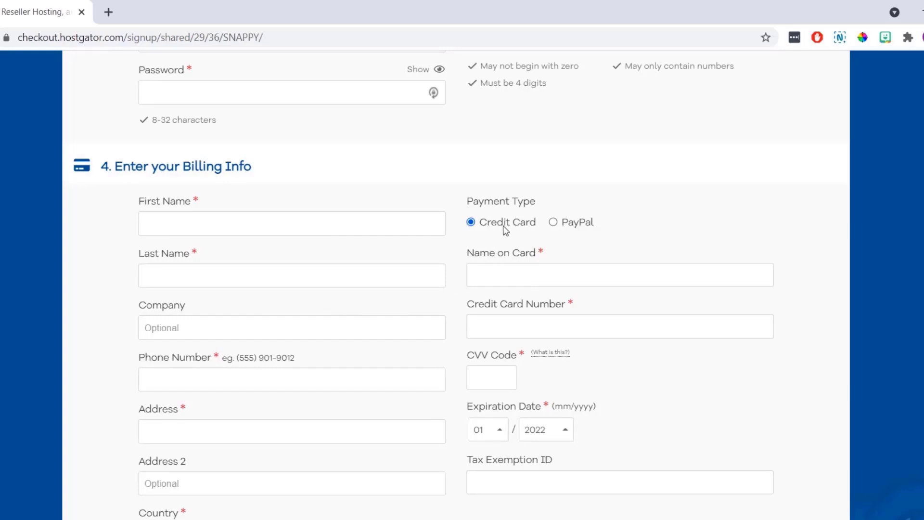
Pay with PayPal and remove the SiteLock Essentials and Site Backup add-ons
click(553, 222)
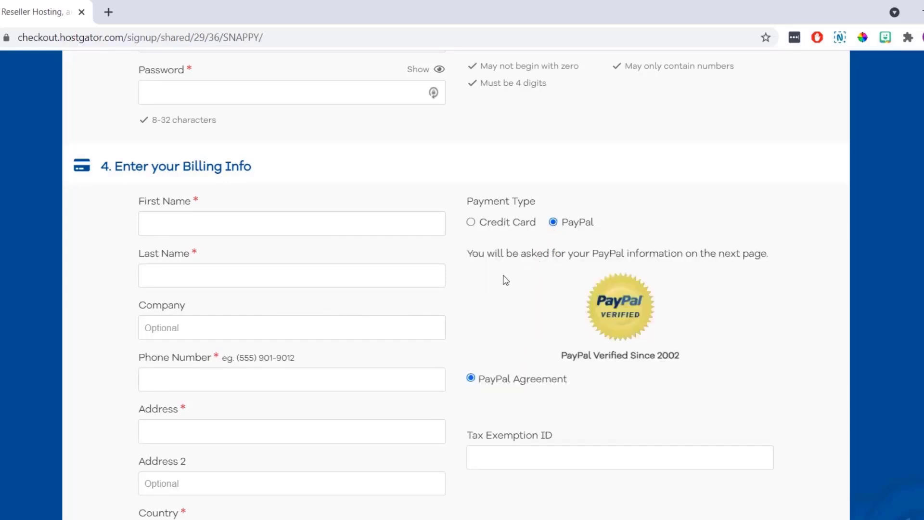
scroll(482, 288, down, 6)
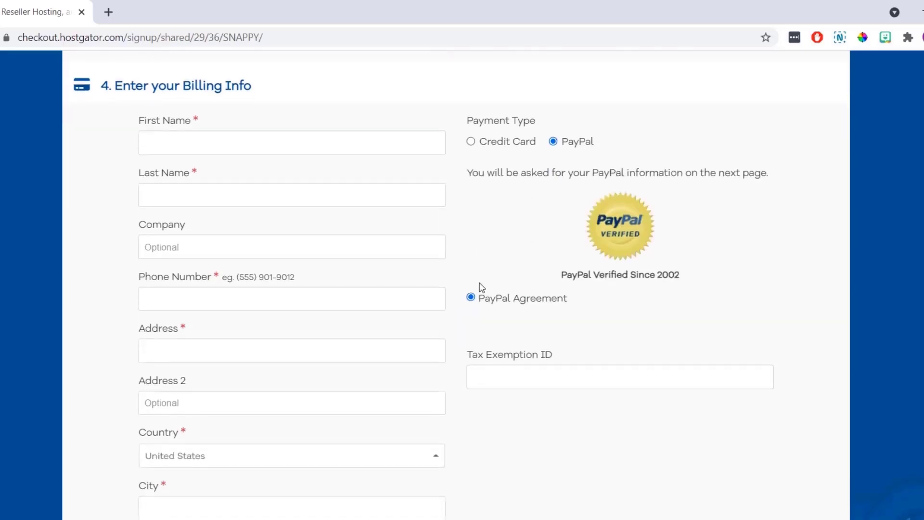
scroll(482, 287, down, 6)
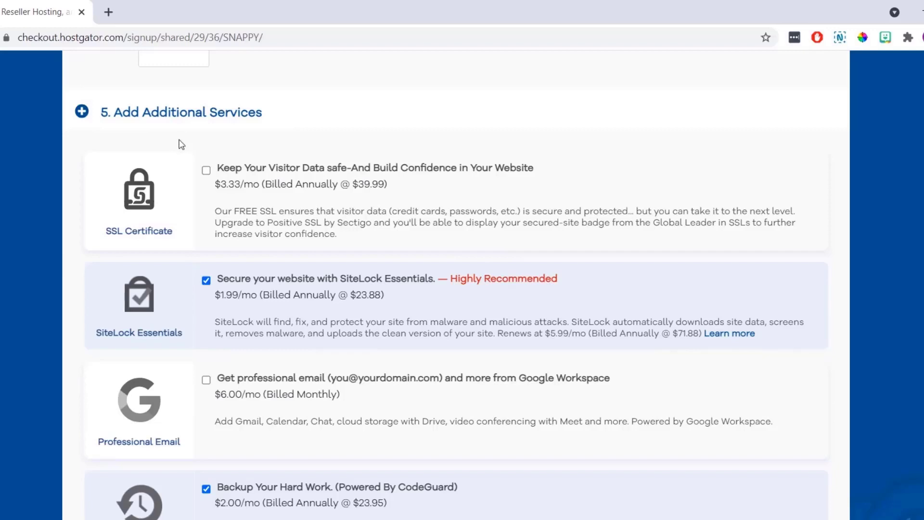
click(206, 280)
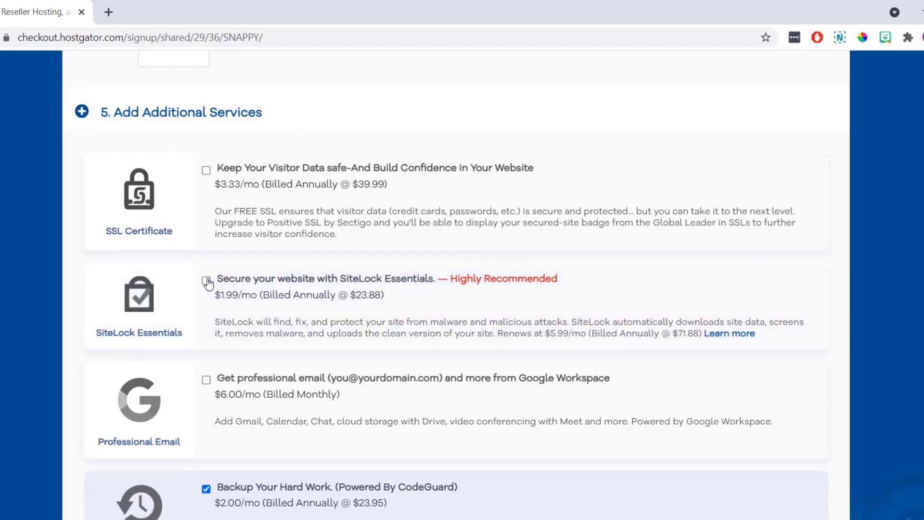
scroll(206, 282, down, 4)
click(206, 276)
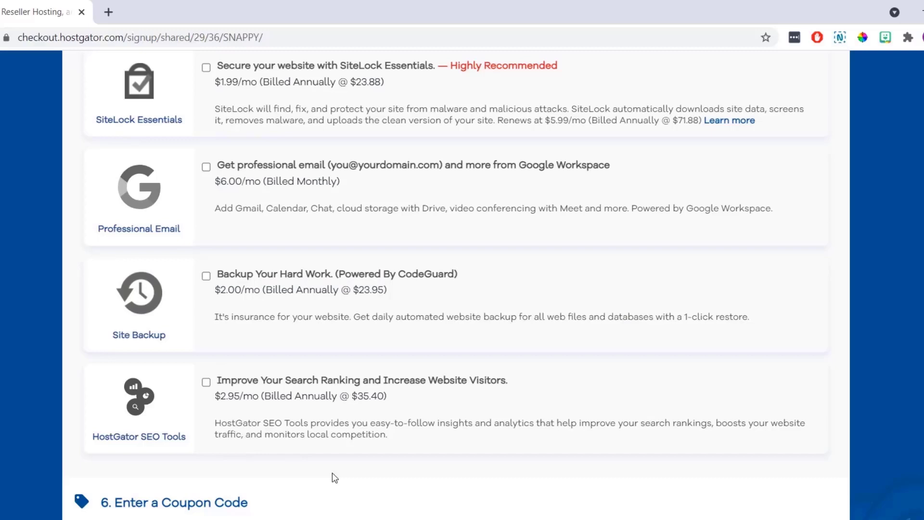
scroll(332, 473, down, 6)
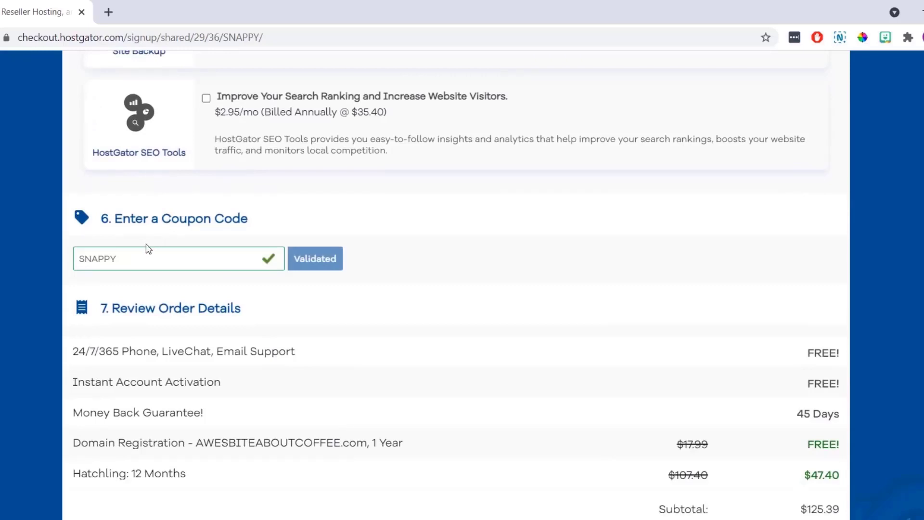
Replace coupon SNAPPY with LETSBUILDWP and validate it, dropping Hatchling to $35.98
drag(134, 259, 68, 264)
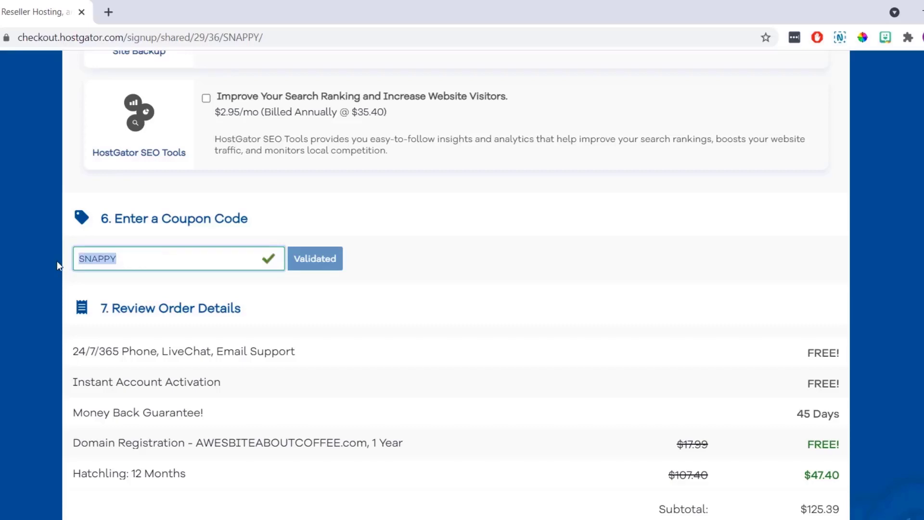
key(BackSpace)
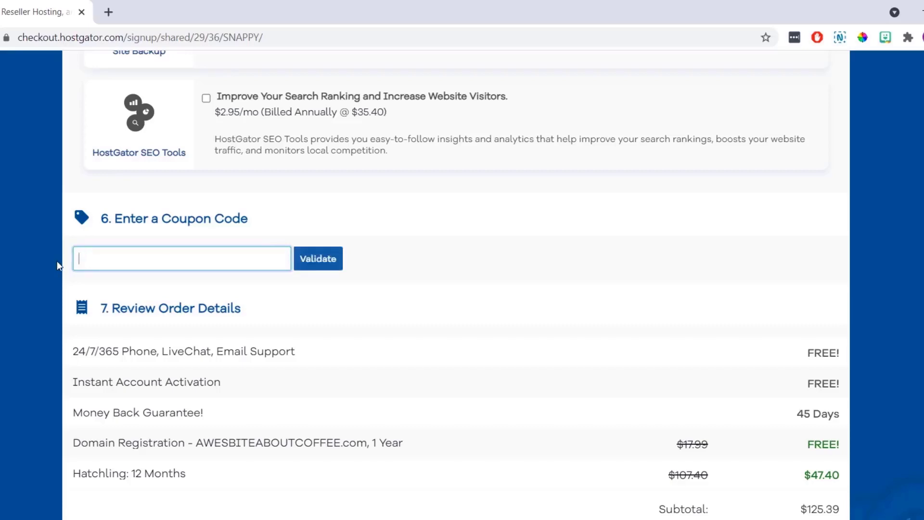
text(LE)
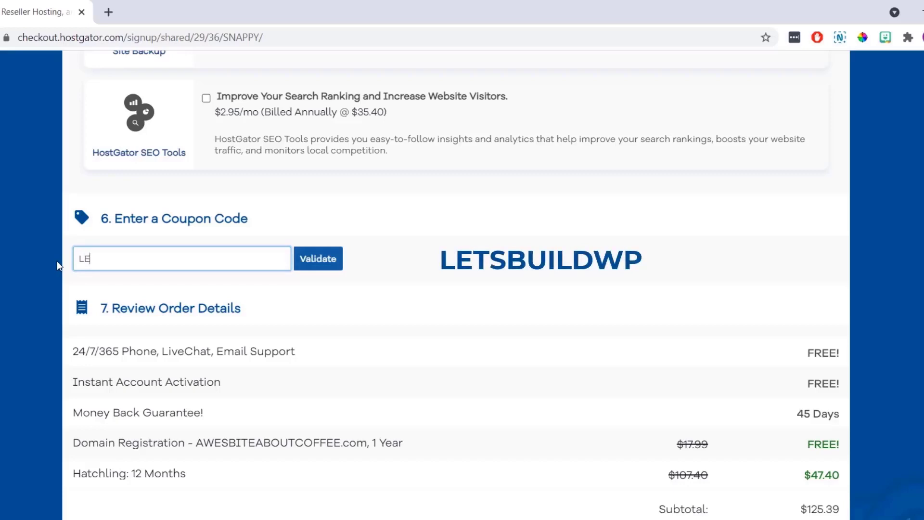
text(TSBUILDWP)
click(316, 262)
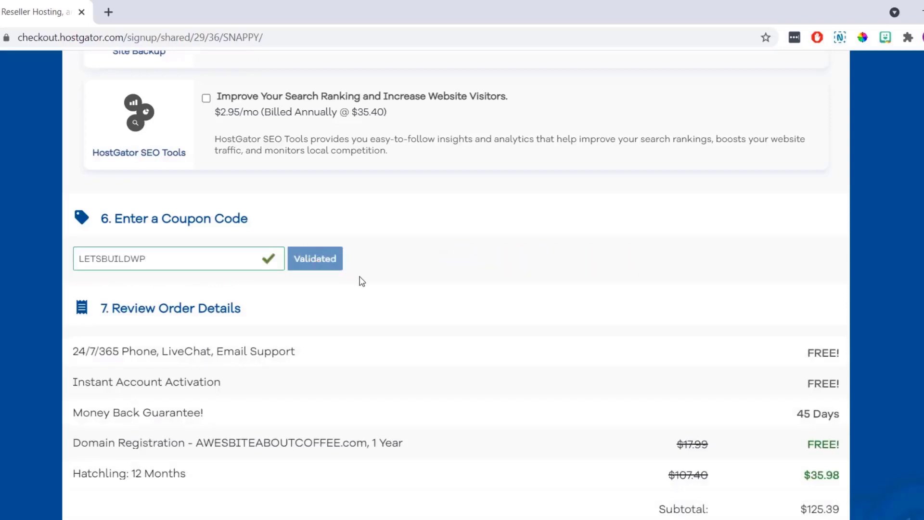
scroll(361, 281, down, 3)
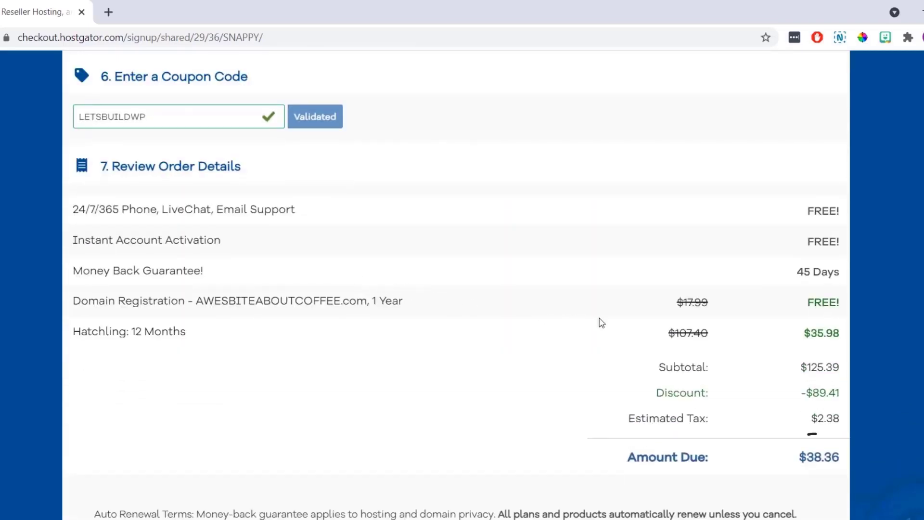
drag(843, 332, 803, 336)
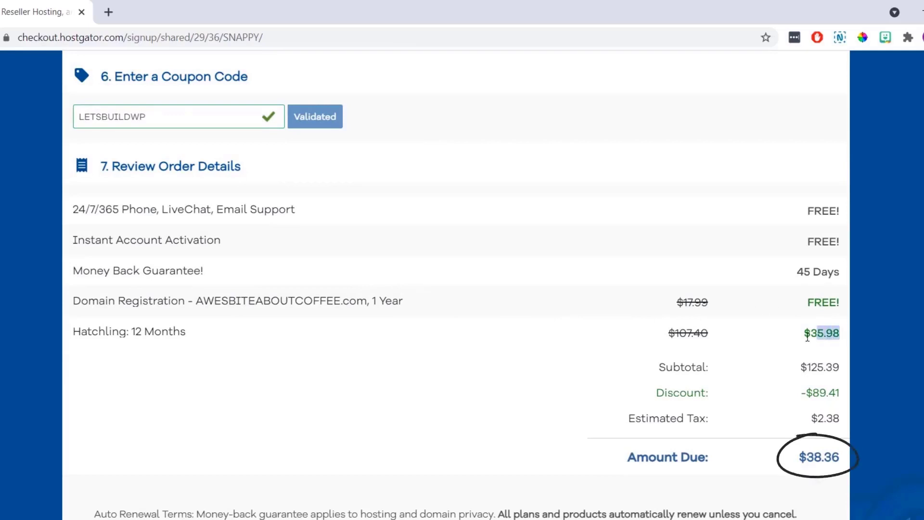
click(777, 347)
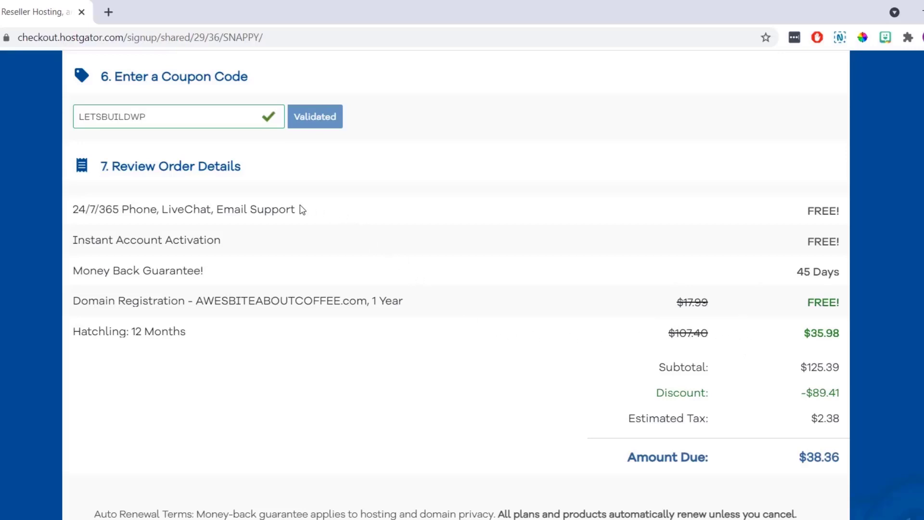
Highlight the 24/7/365 support and Money Back Guarantee! lines in the order
drag(301, 208, 74, 210)
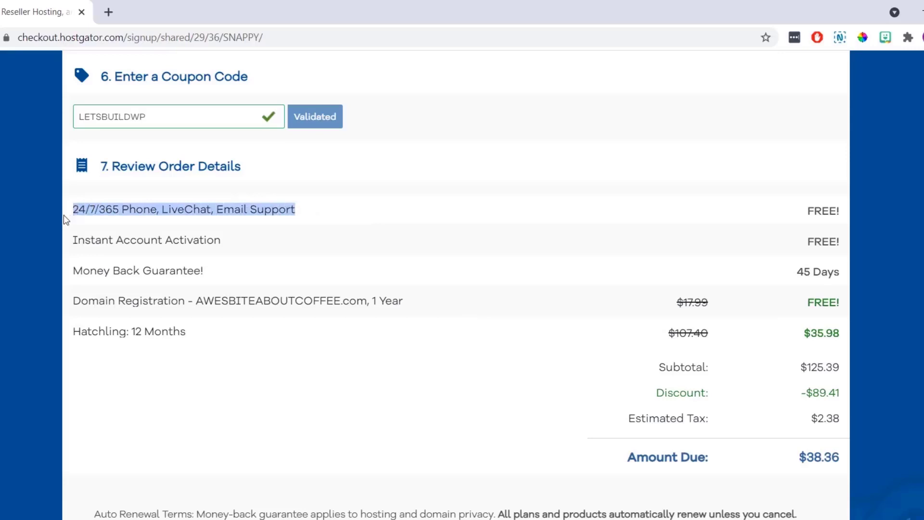
drag(207, 267, 66, 272)
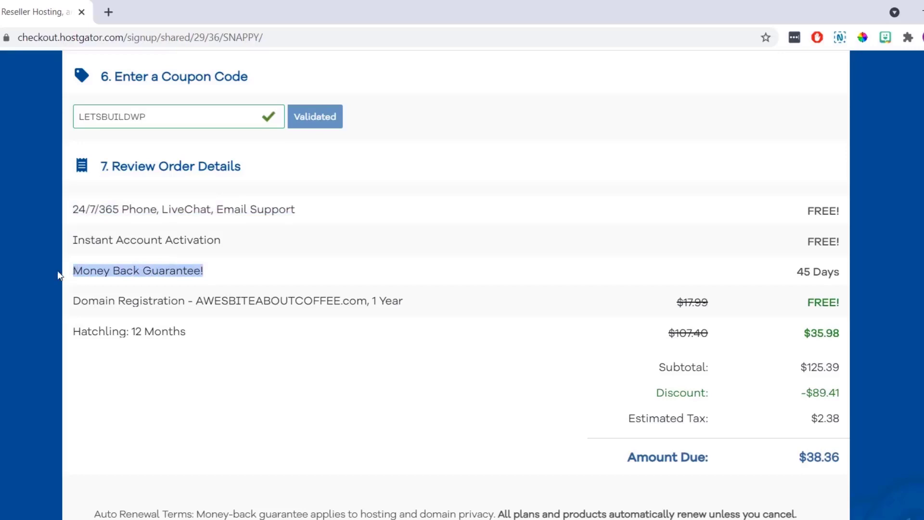
click(57, 270)
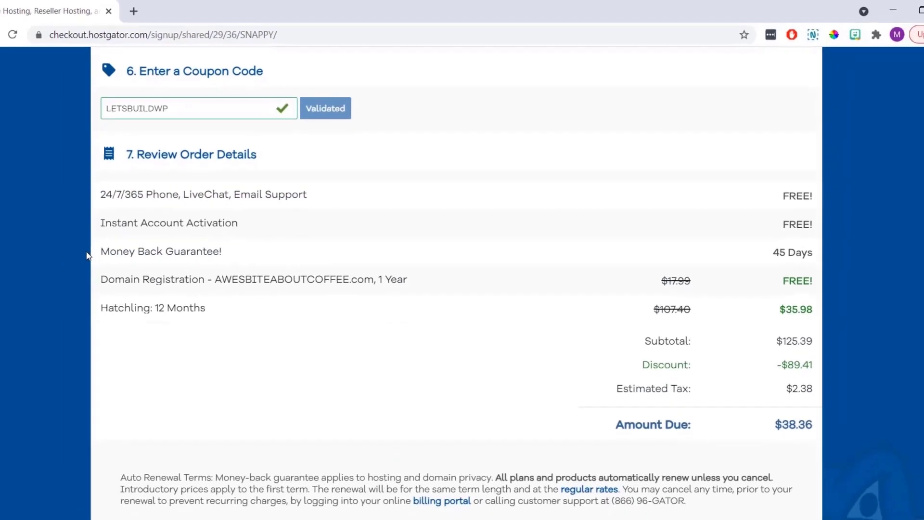
Accept the Auto Renewal Terms agreement to finish the checkout
scroll(119, 233, down, 3)
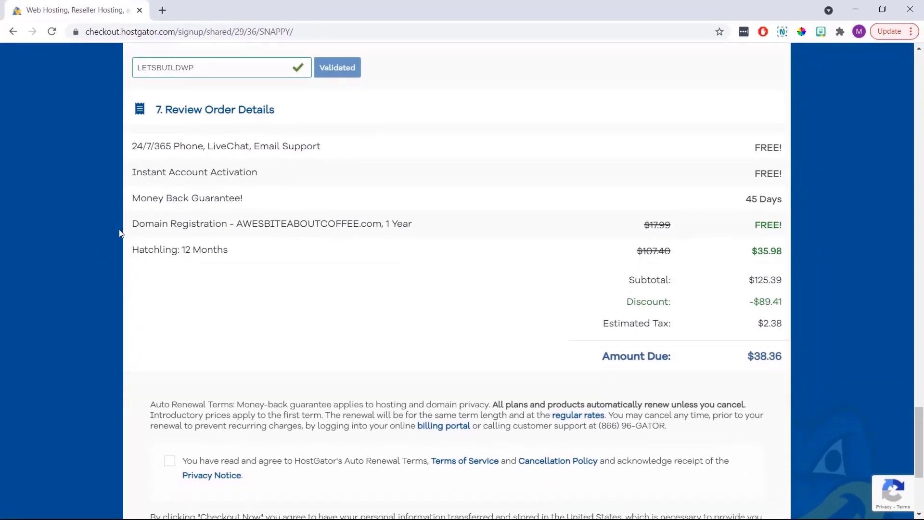
click(170, 311)
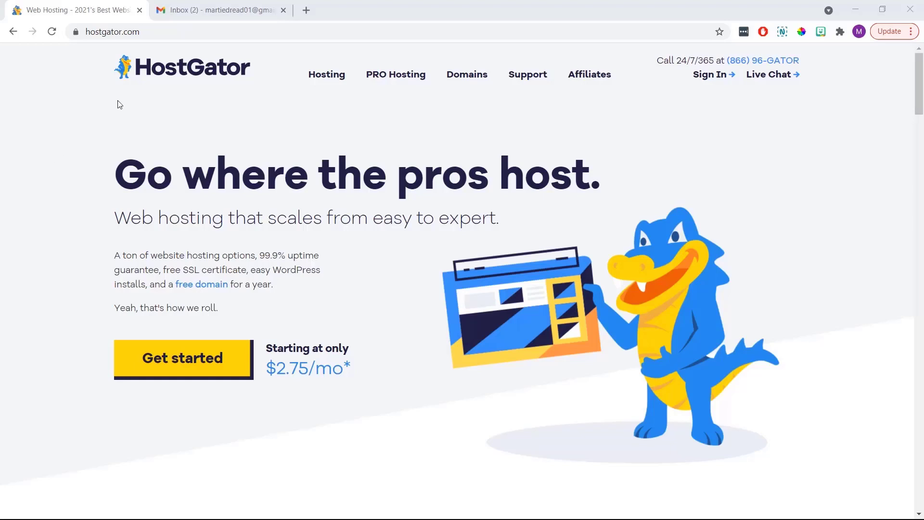
Close the HostGator checkout, then open the Account Info email's Control Panel login link
click(139, 10)
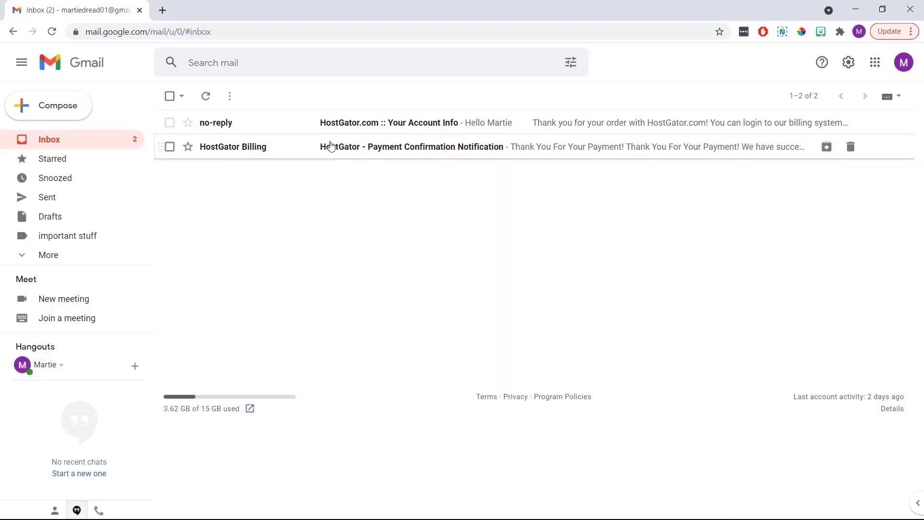
click(367, 123)
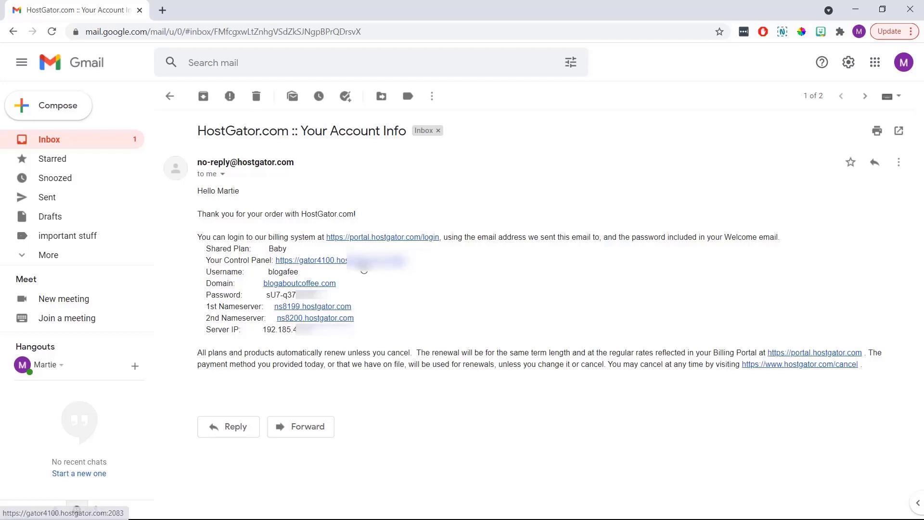
click(364, 266)
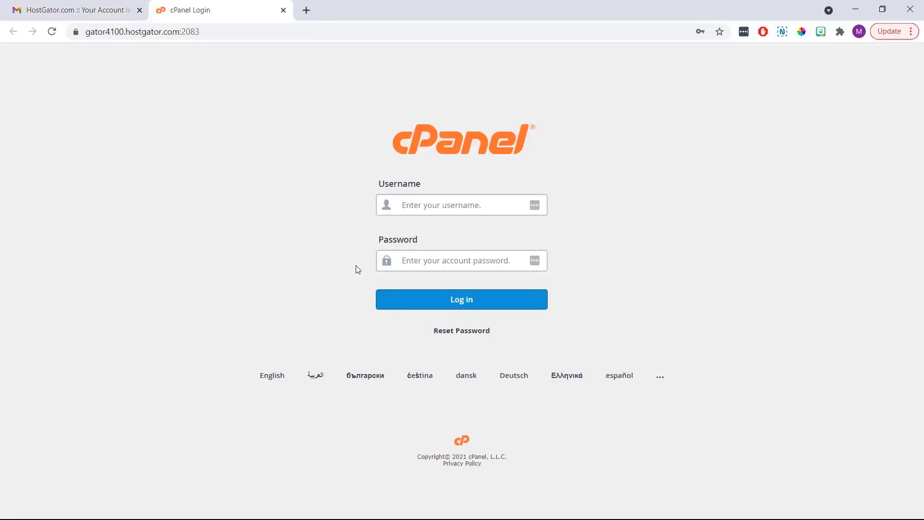
click(97, 18)
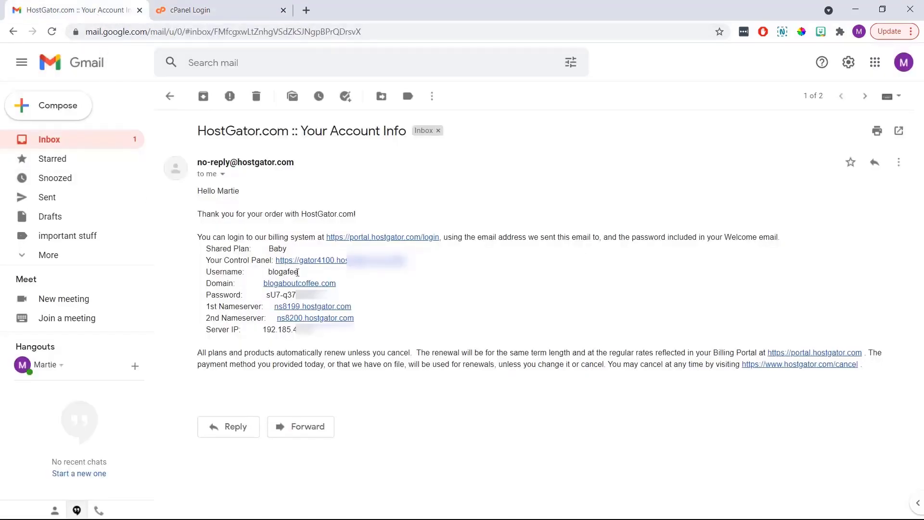
Copy the account username from the email into the cPanel login form
drag(298, 272, 268, 273)
right_click(270, 273)
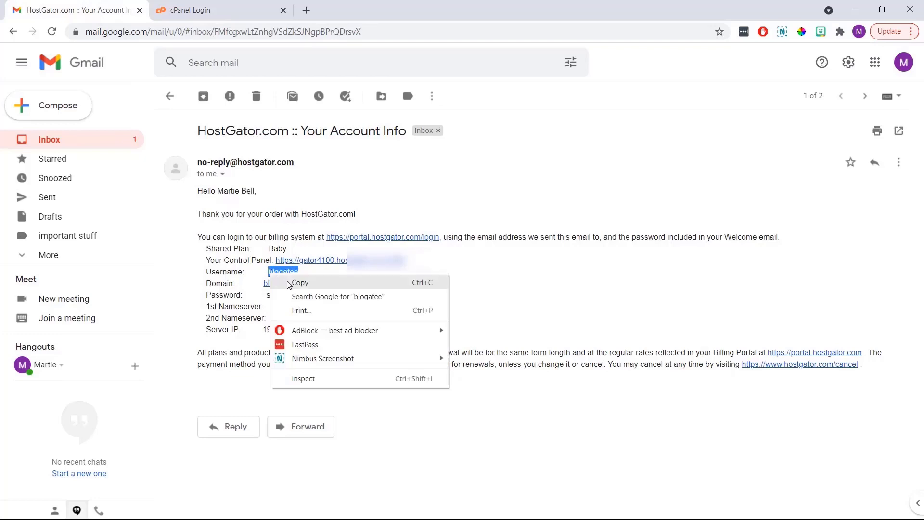
click(299, 283)
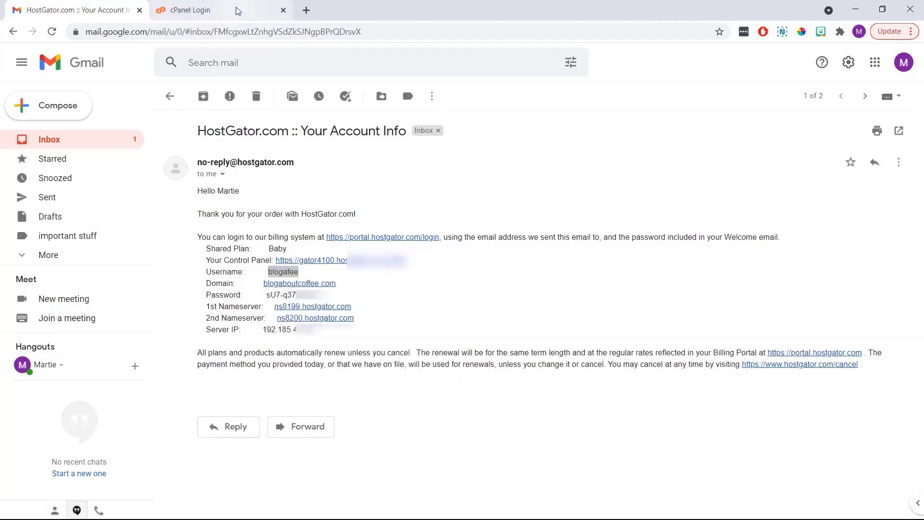
click(236, 11)
right_click(417, 206)
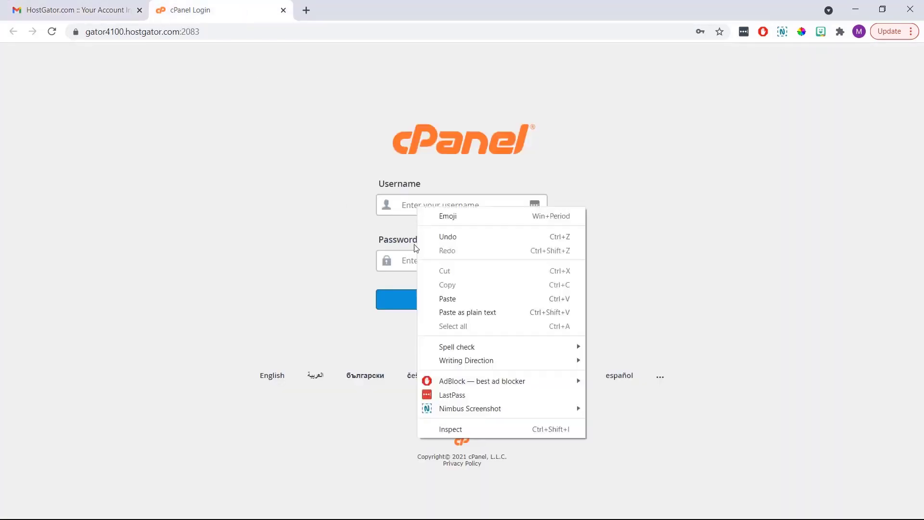
click(439, 299)
click(366, 278)
Copy the account password into the cPanel login form and log in
click(115, 18)
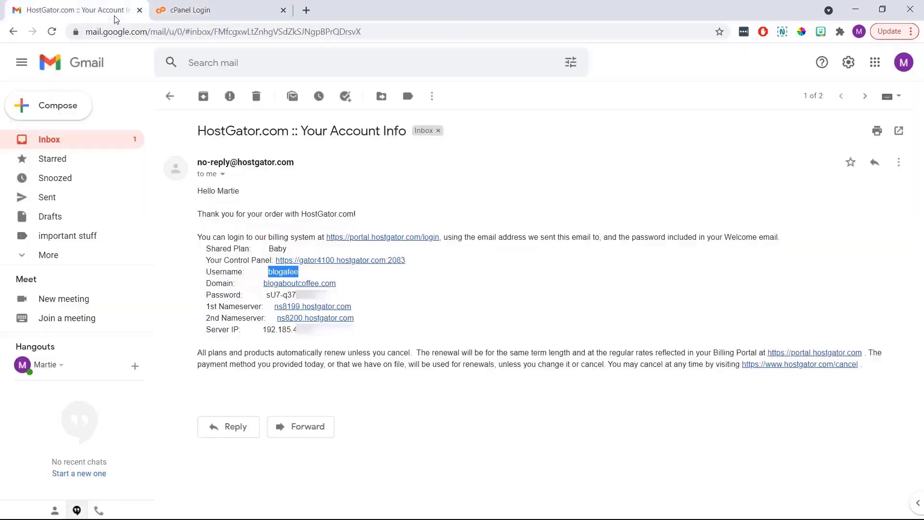
drag(320, 298, 266, 296)
right_click(267, 295)
click(289, 305)
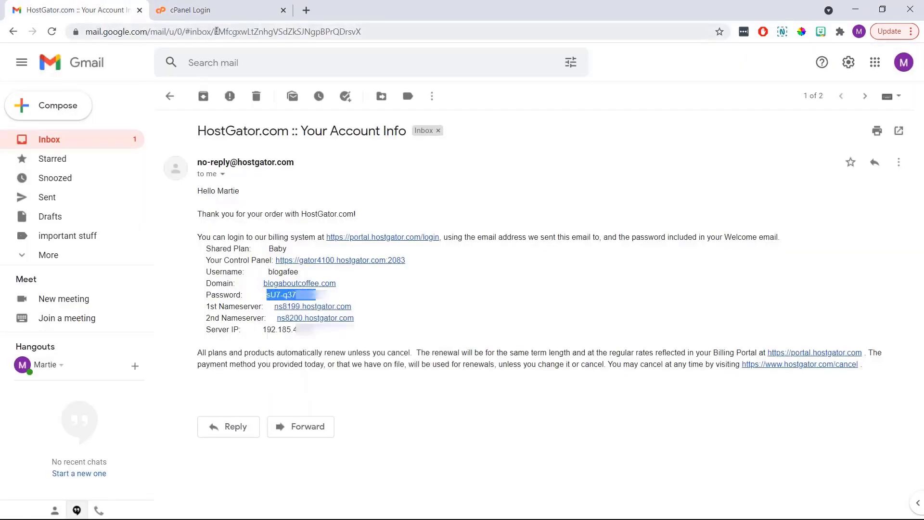
click(231, 13)
right_click(400, 256)
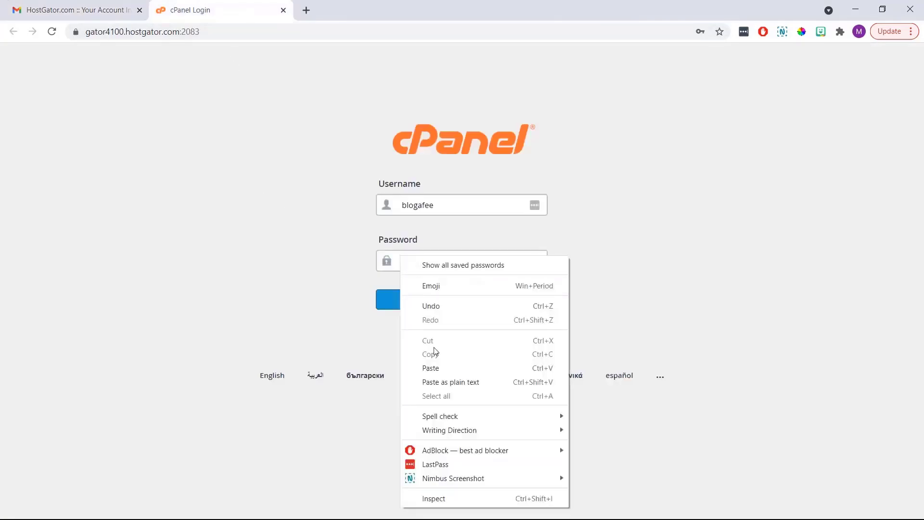
click(437, 367)
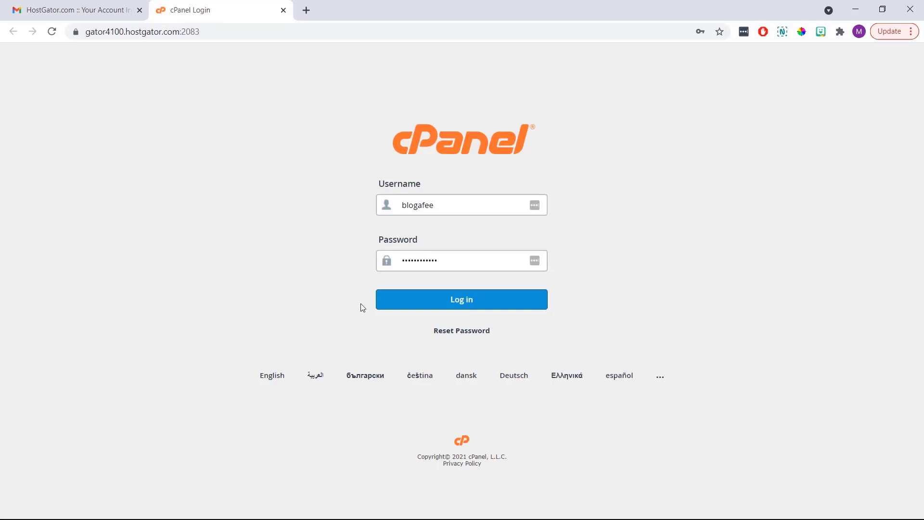
click(415, 308)
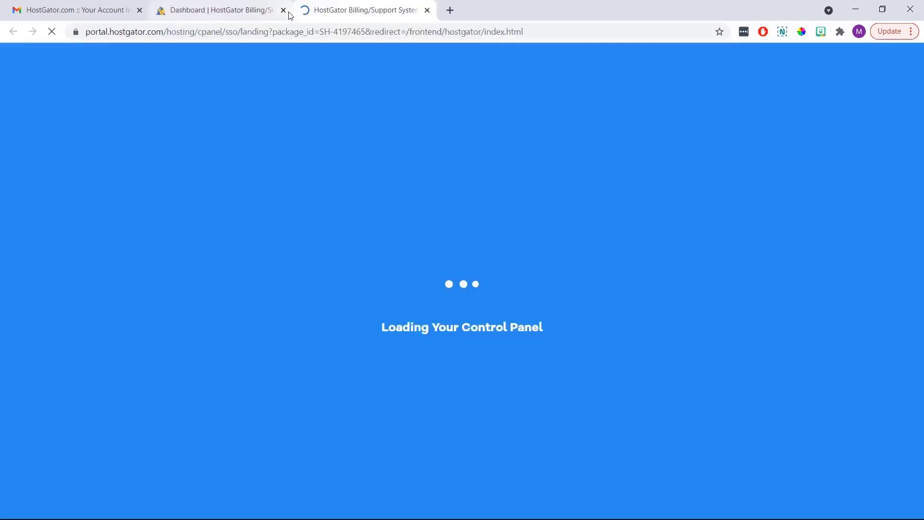
click(283, 10)
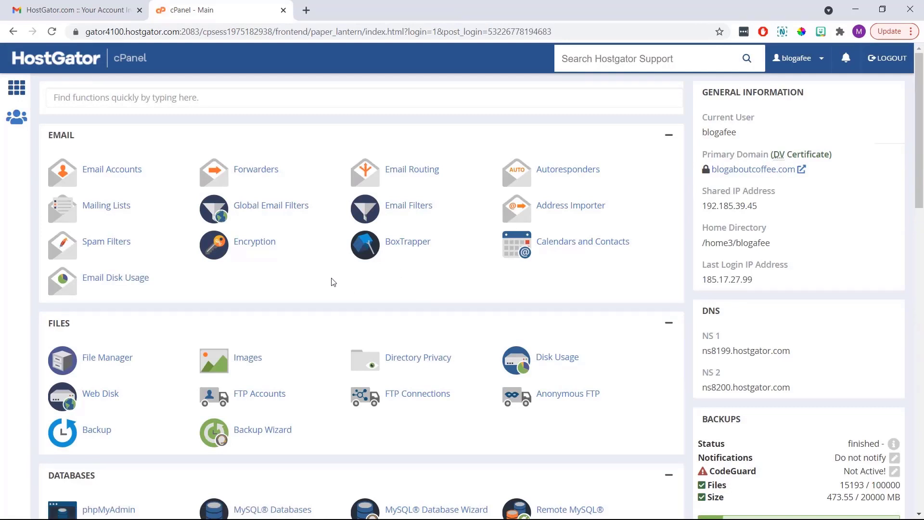
Open WordPress Manager by Softaculous and start a new WordPress installation
scroll(332, 280, down, 4)
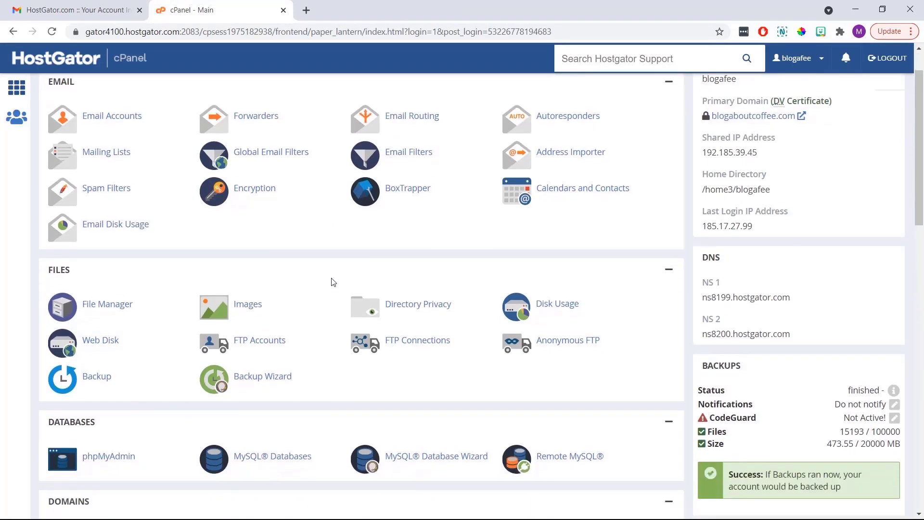
scroll(324, 279, down, 10)
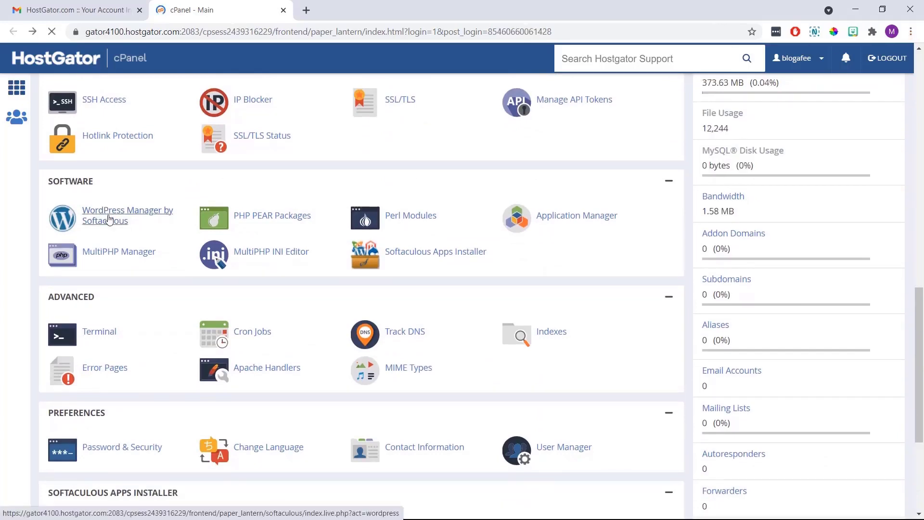
click(110, 220)
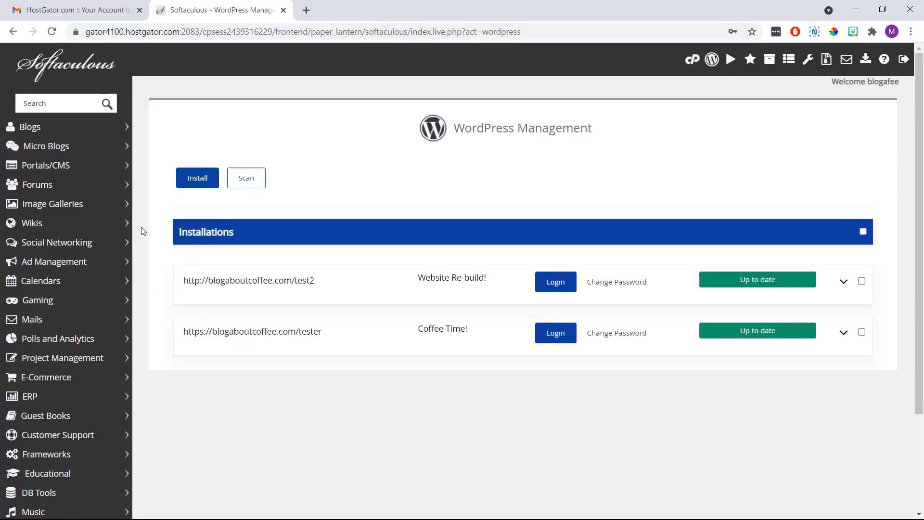
click(191, 181)
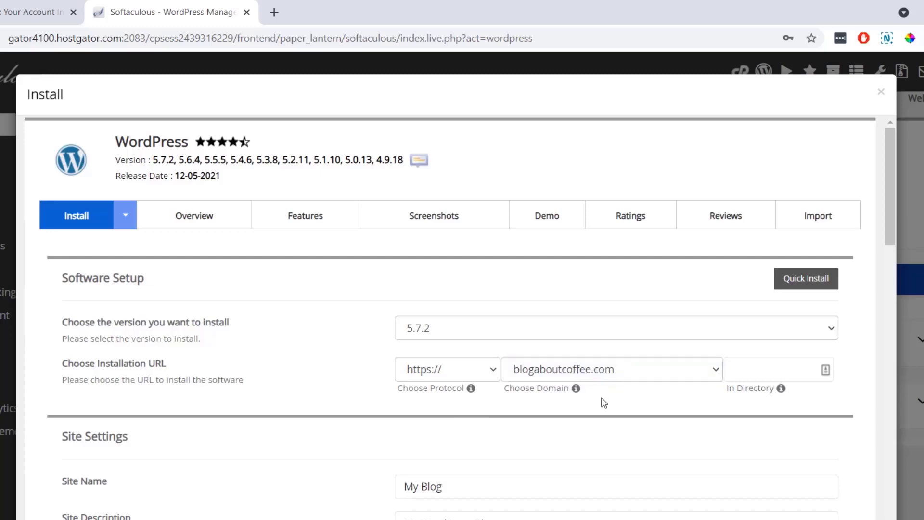
Name the site 'Coffee Website' with the description 'A website all about coffee!'
scroll(604, 403, down, 5)
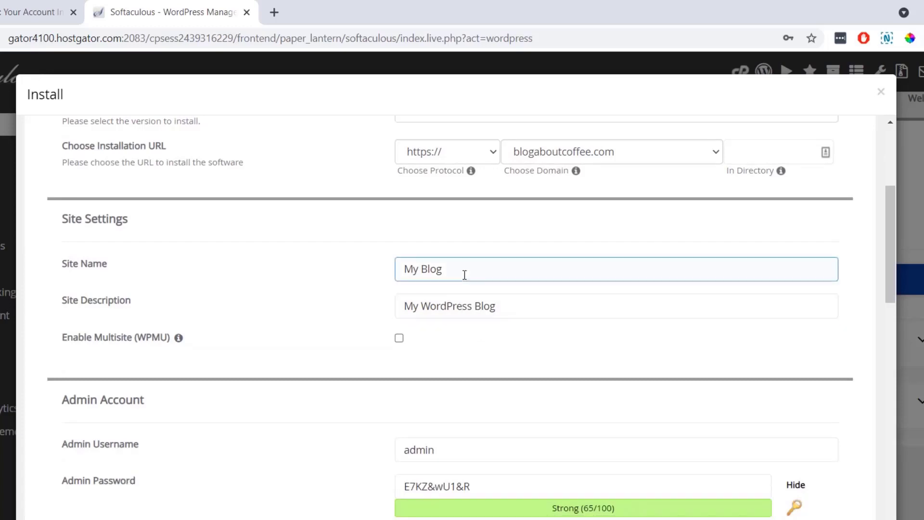
drag(464, 275, 384, 279)
text(Cof)
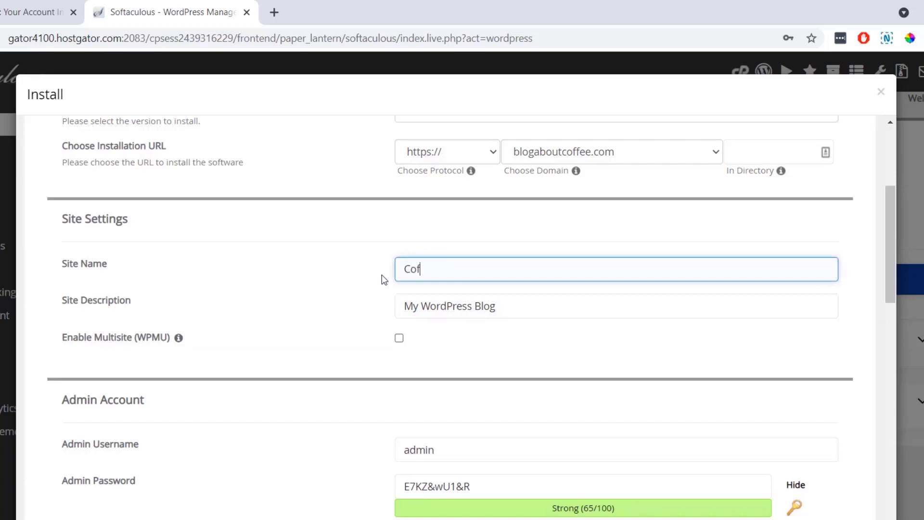
text(fee Website)
click(382, 275)
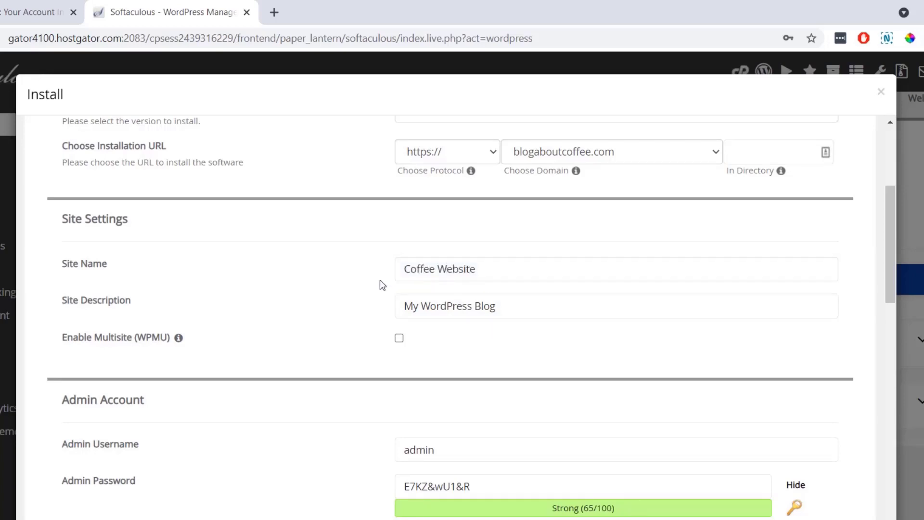
drag(495, 306, 385, 311)
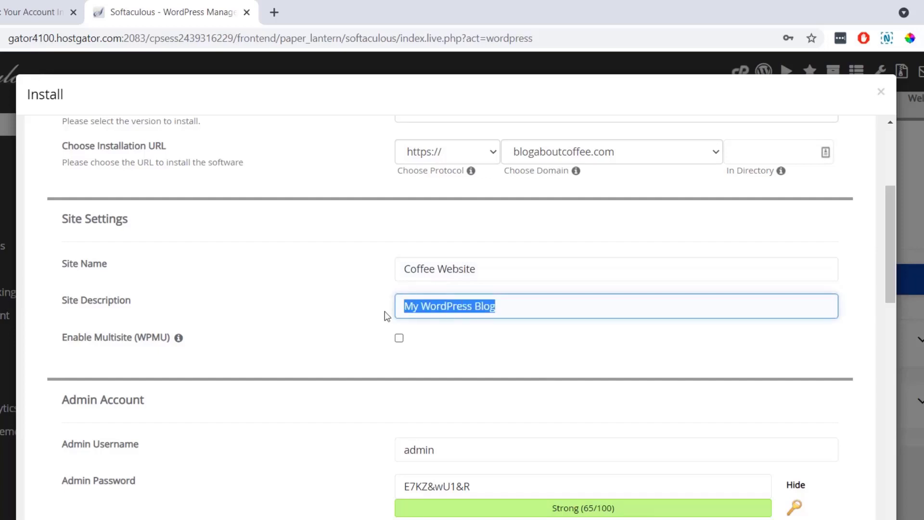
text(A website al)
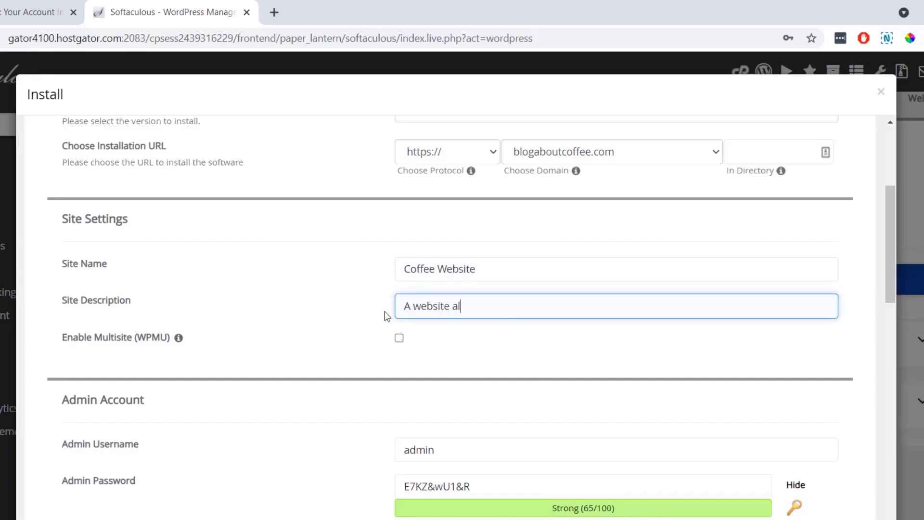
text(l about coffee)
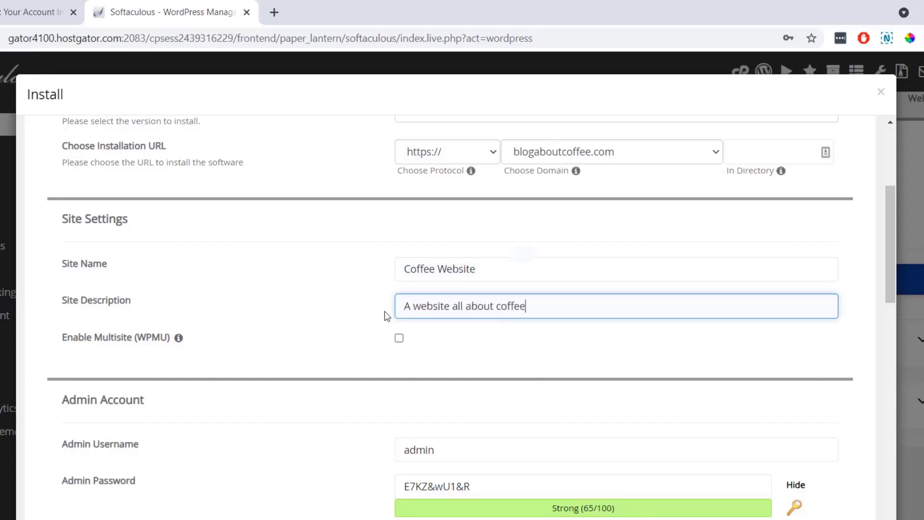
text(!)
click(363, 307)
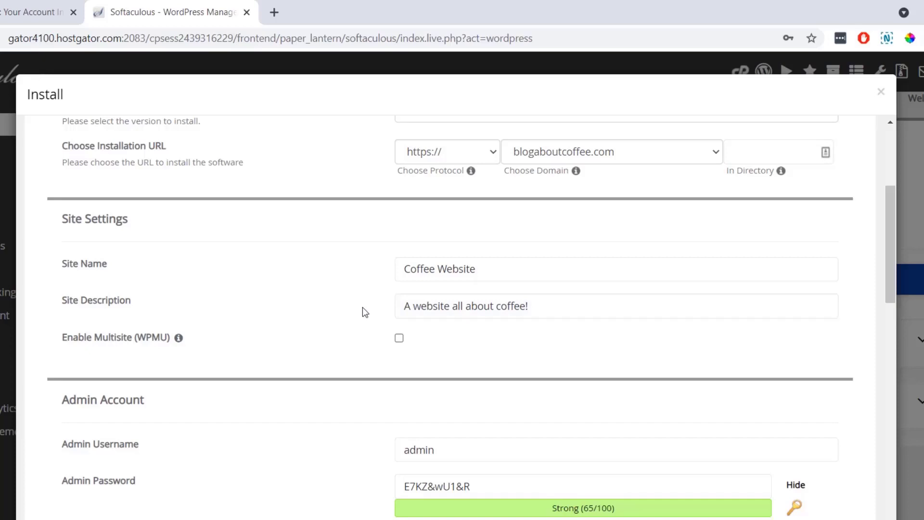
scroll(362, 312, down, 3)
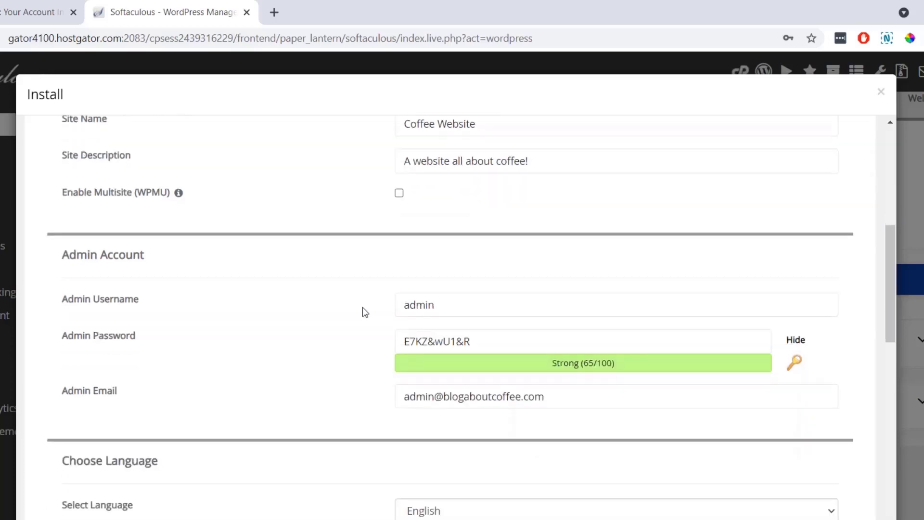
Replace the default admin username, password and e-mail with your own custom username, a strong password and your e-mail address
click(439, 302)
double_click(440, 302)
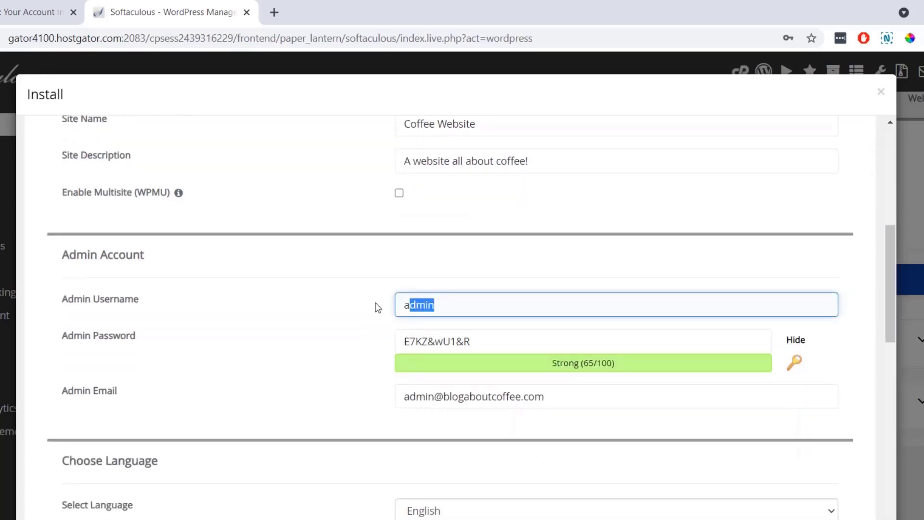
key(Tab)
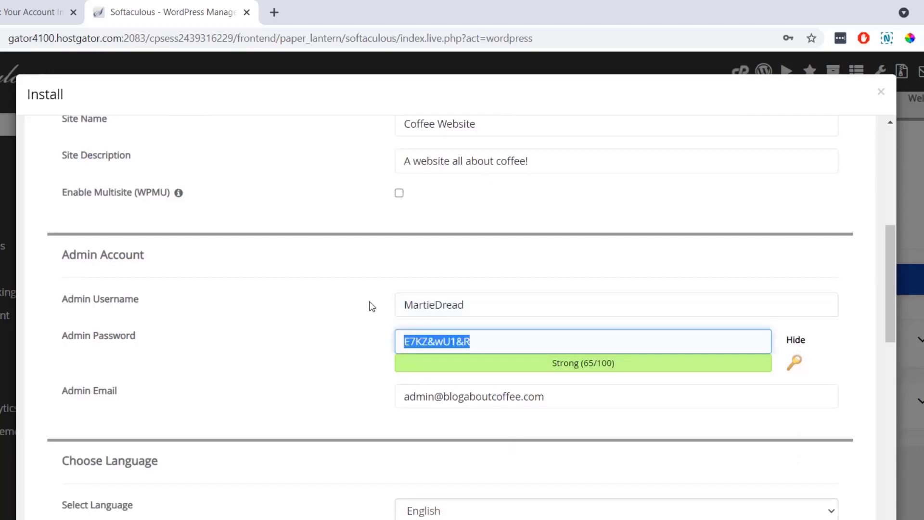
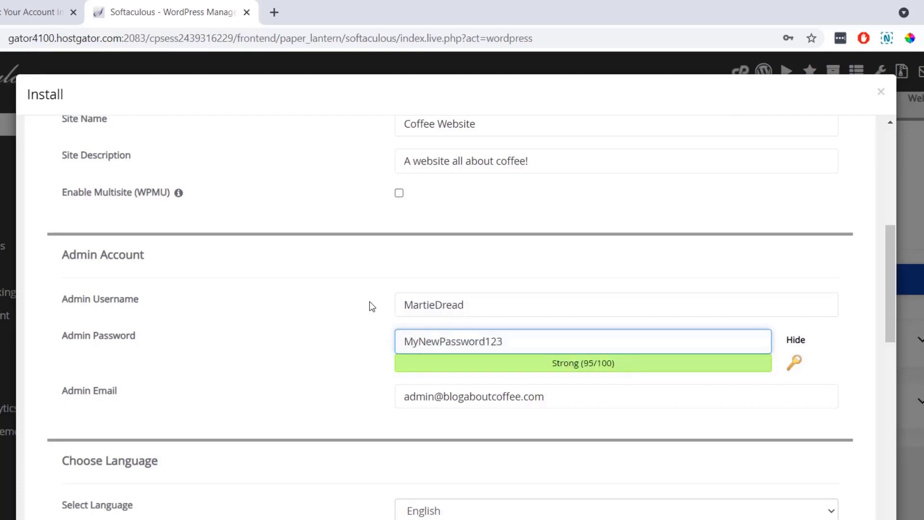
key(Tab)
click(532, 396)
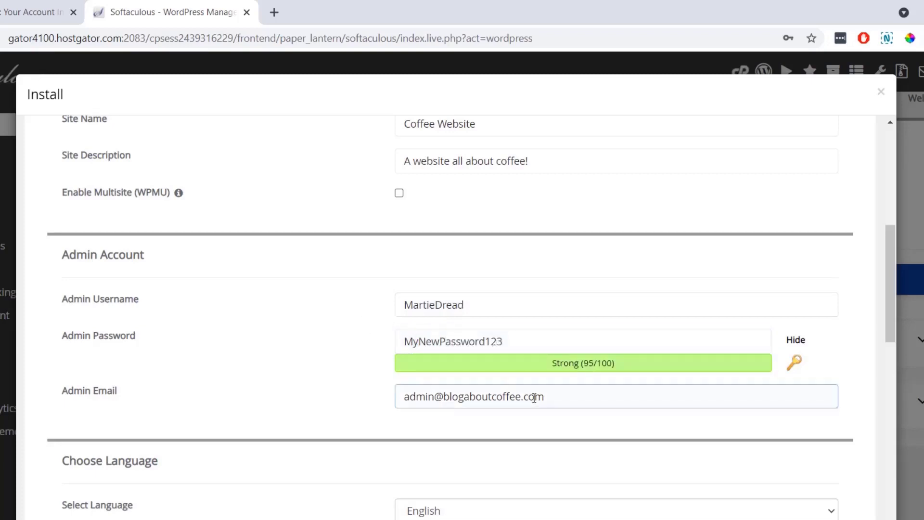
drag(545, 397, 399, 400)
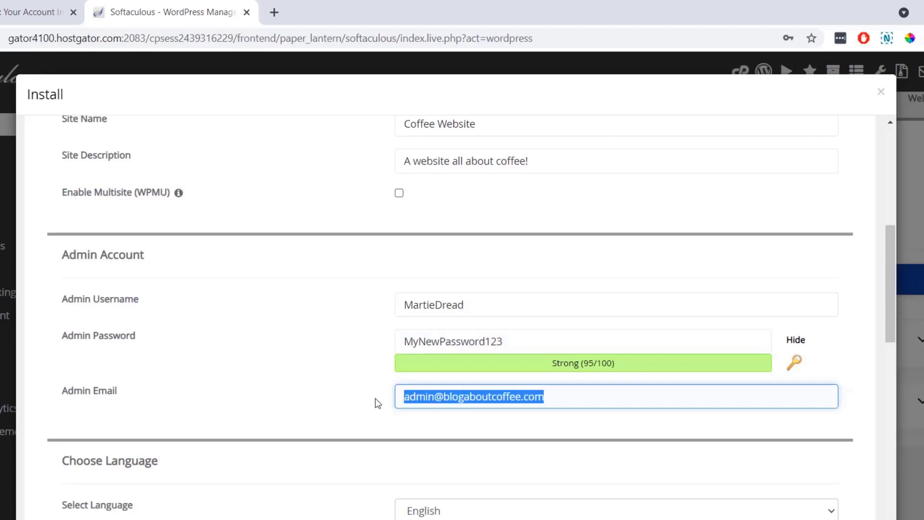
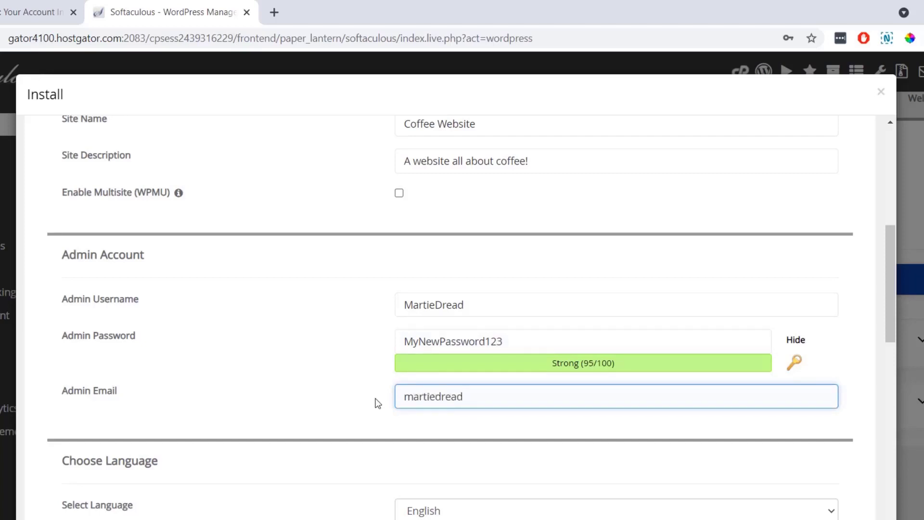
click(378, 404)
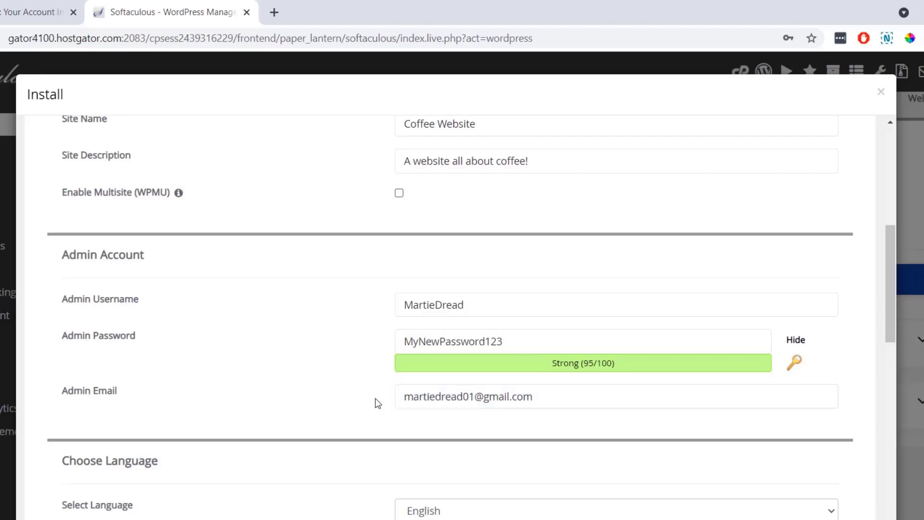
Confirm the installation language stays set to English
scroll(377, 403, down, 5)
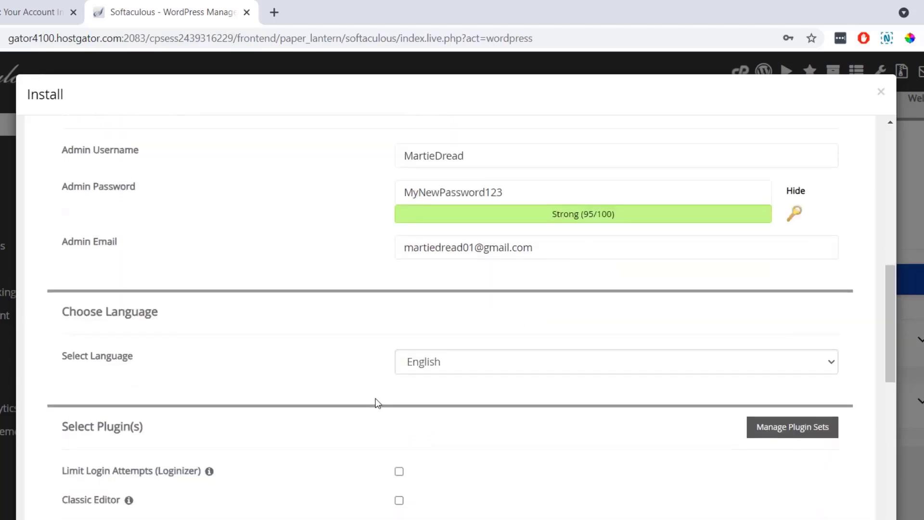
click(435, 294)
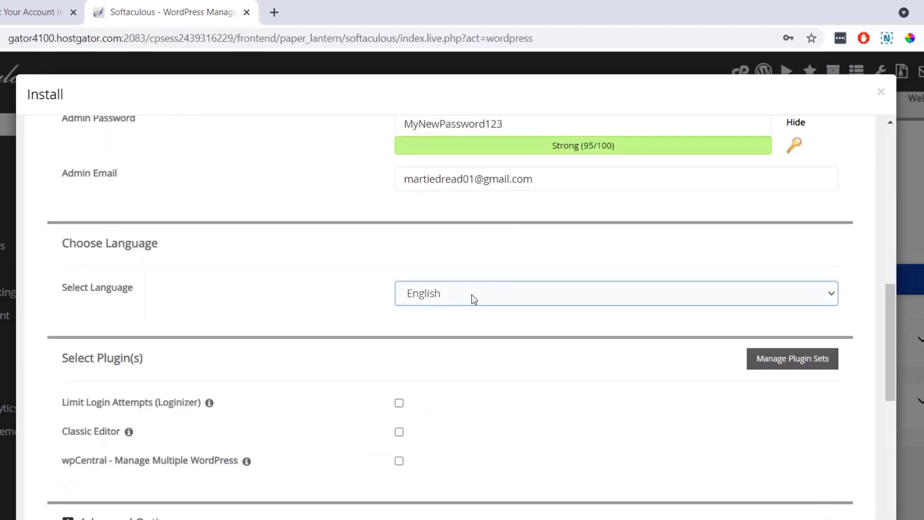
click(466, 327)
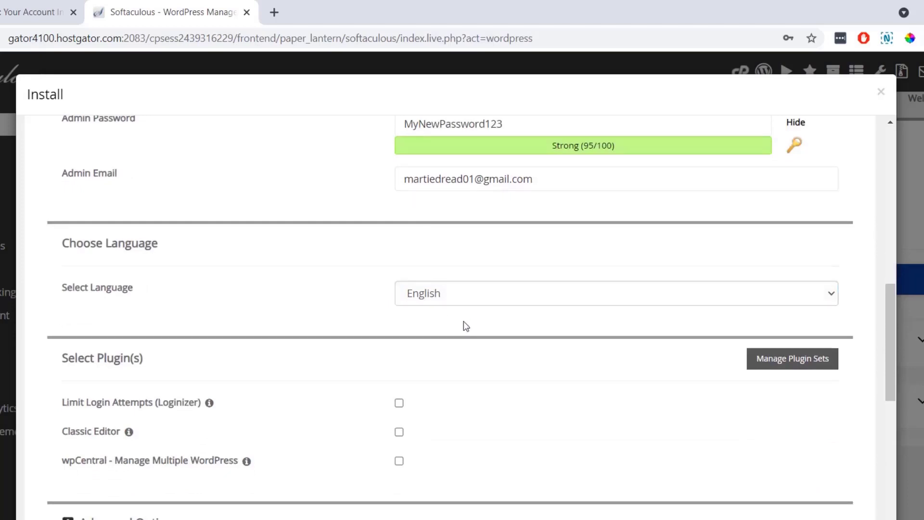
Install WordPress on blogaboutcoffee.com from the bottom of the Softaculous form
scroll(466, 326, down, 3)
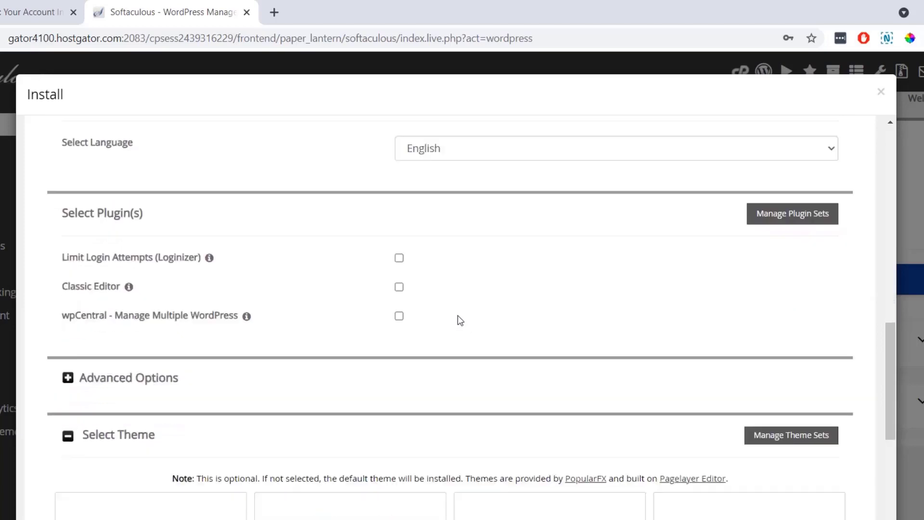
scroll(350, 304, down, 6)
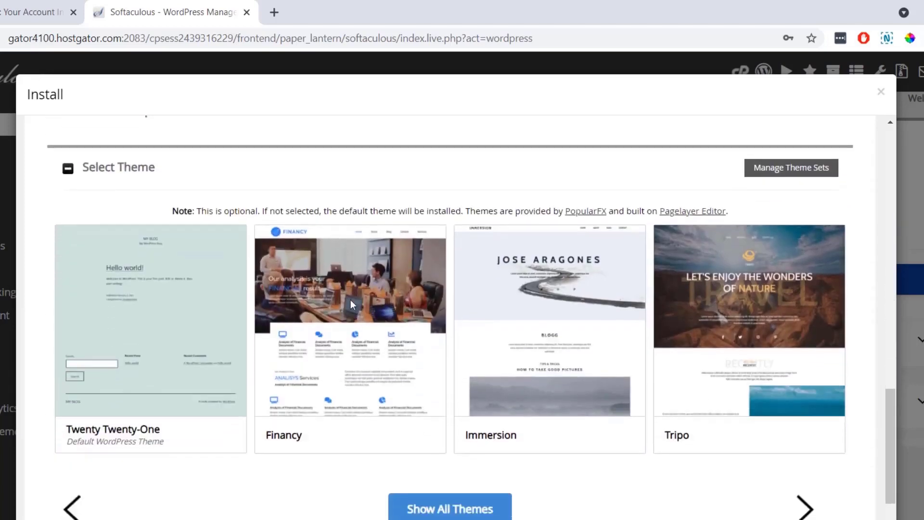
scroll(337, 354, down, 2)
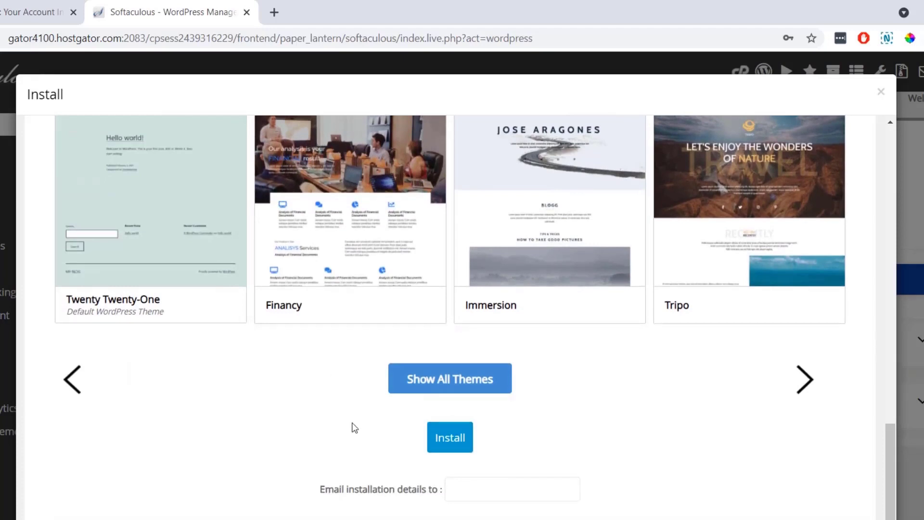
click(451, 436)
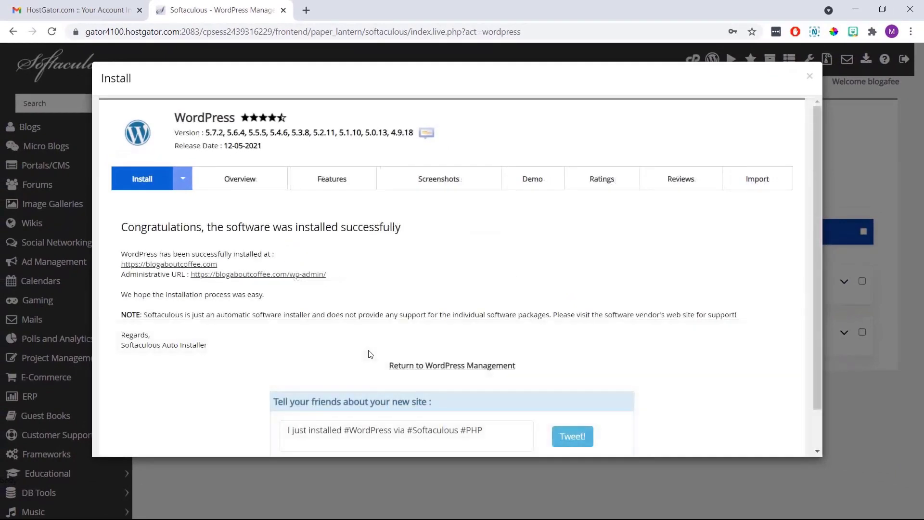
Open the blogaboutcoffee.com/wp-admin dashboard from the install success message
drag(403, 230, 123, 227)
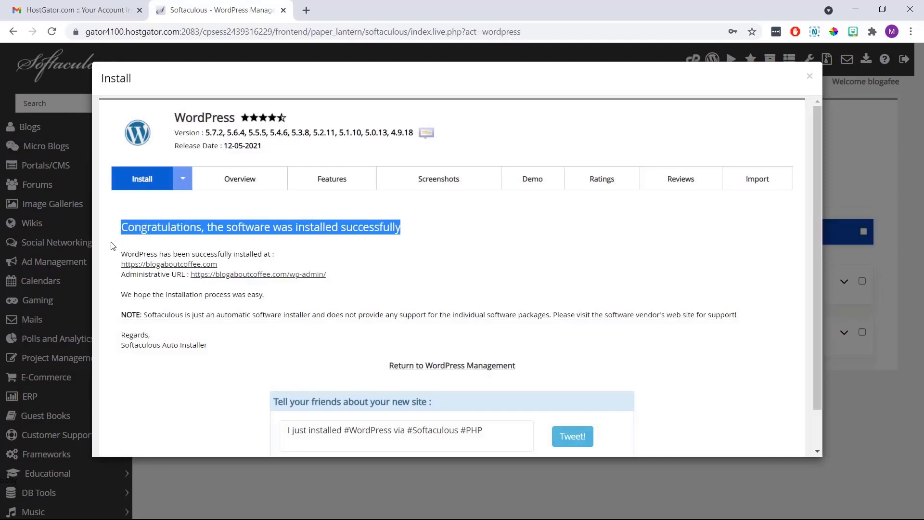
click(111, 243)
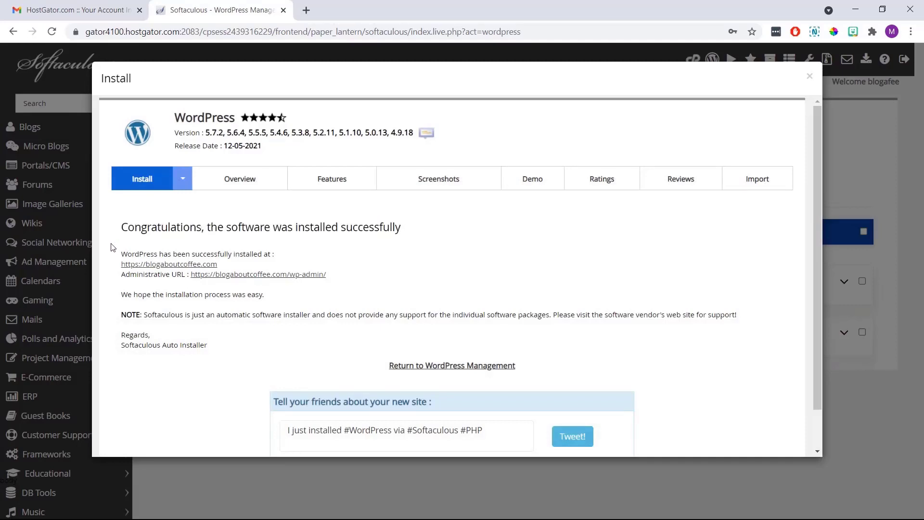
click(224, 276)
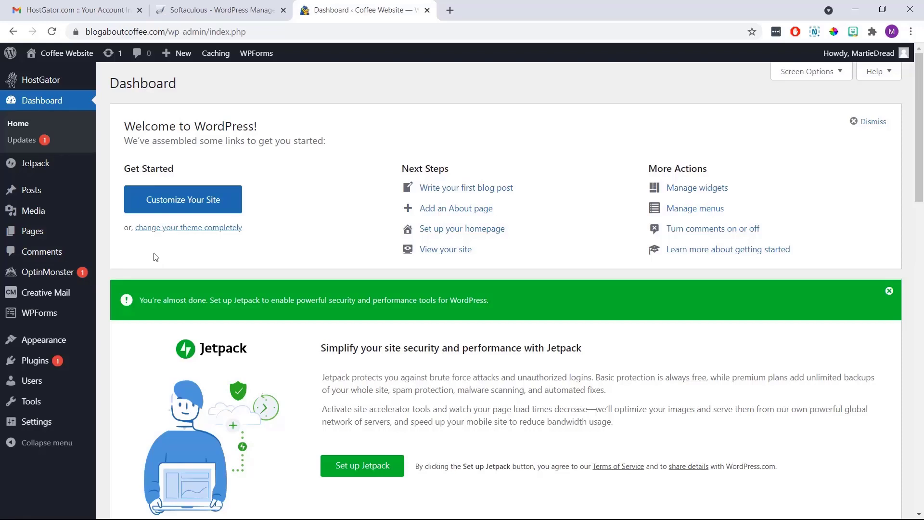
Visit the live Coffee Website and look over its front page
click(86, 54)
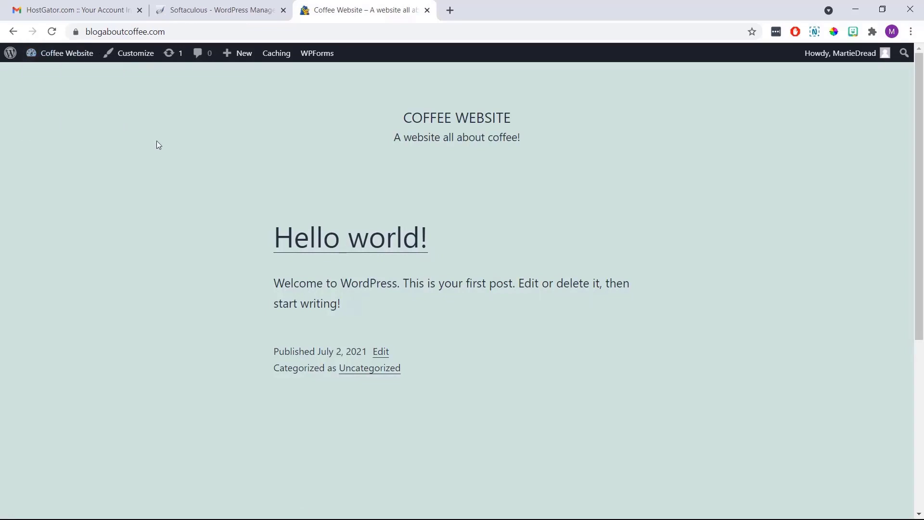
scroll(157, 141, down, 5)
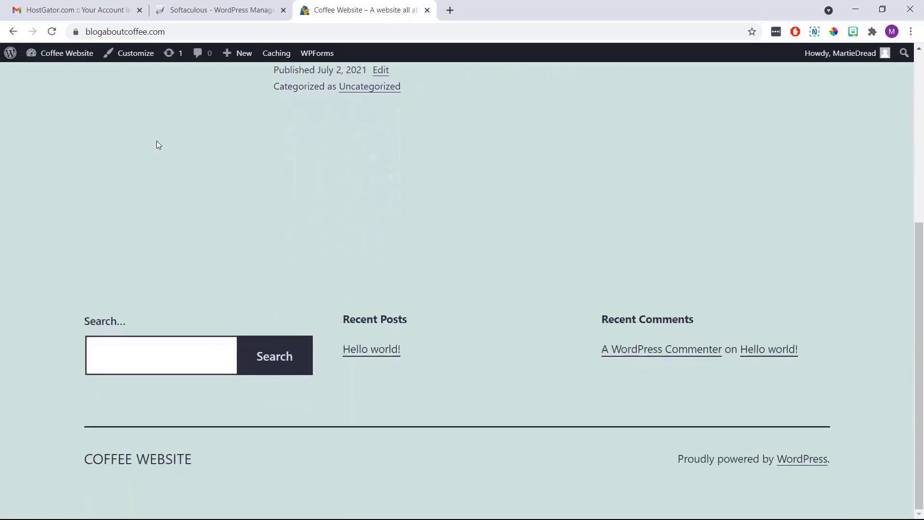
scroll(157, 141, up, 5)
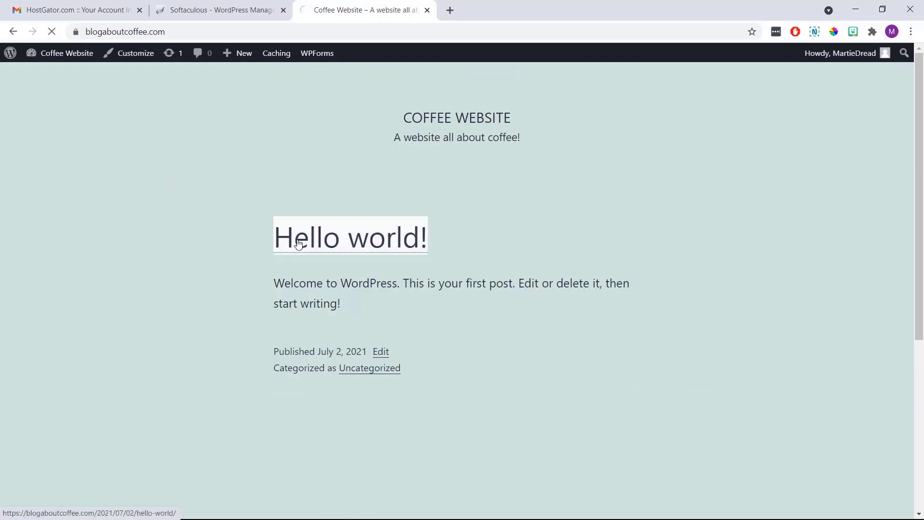
Read the Hello world! post, then return to the dashboard and list the site's pages
click(268, 236)
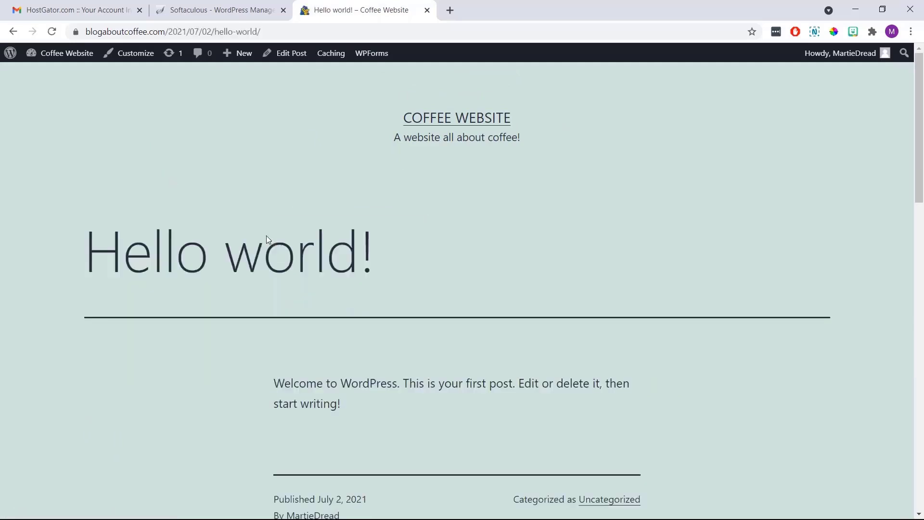
scroll(267, 236, down, 5)
scroll(267, 235, down, 8)
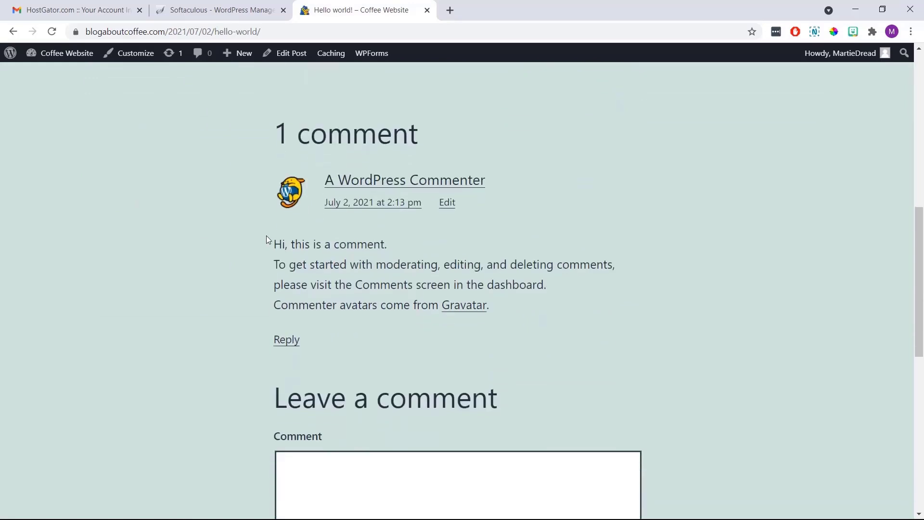
scroll(267, 235, up, 12)
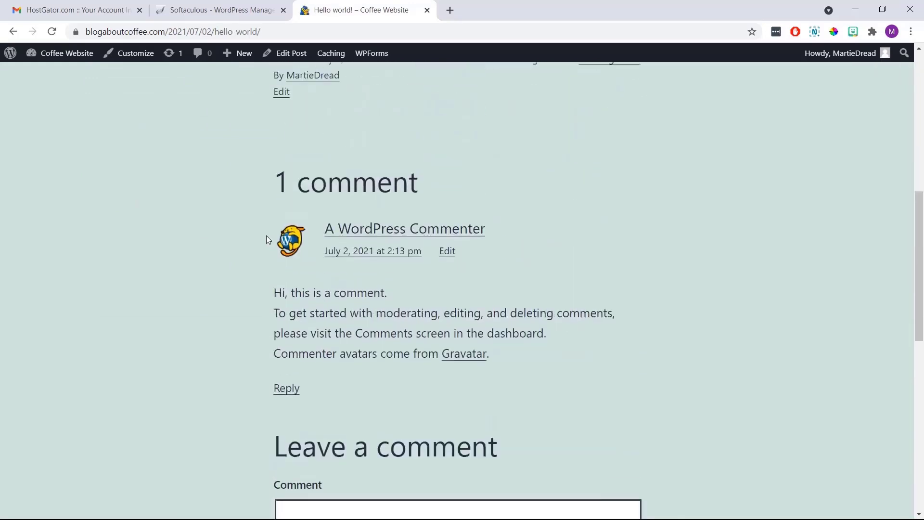
scroll(266, 236, up, 2)
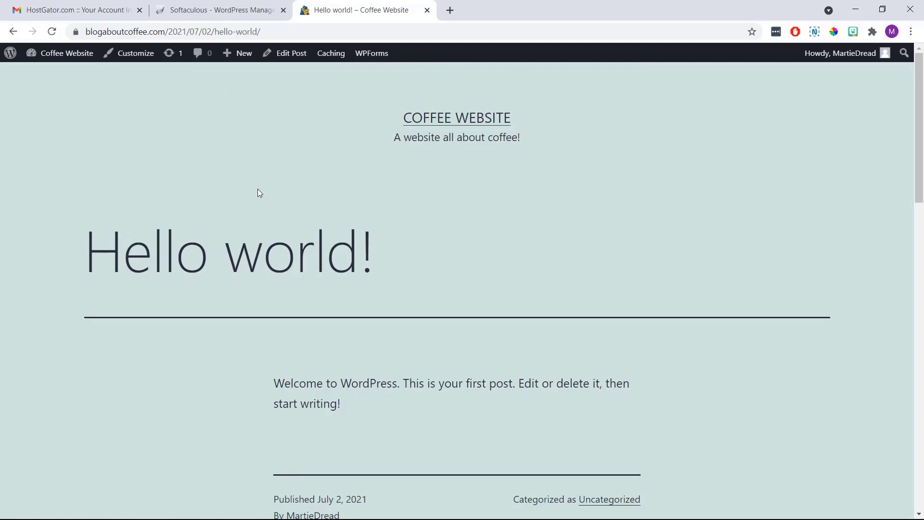
click(80, 55)
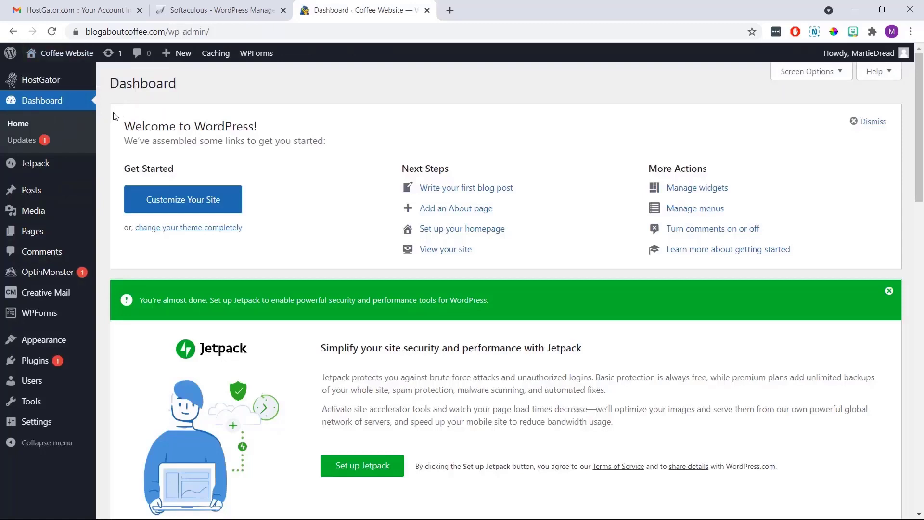
click(55, 232)
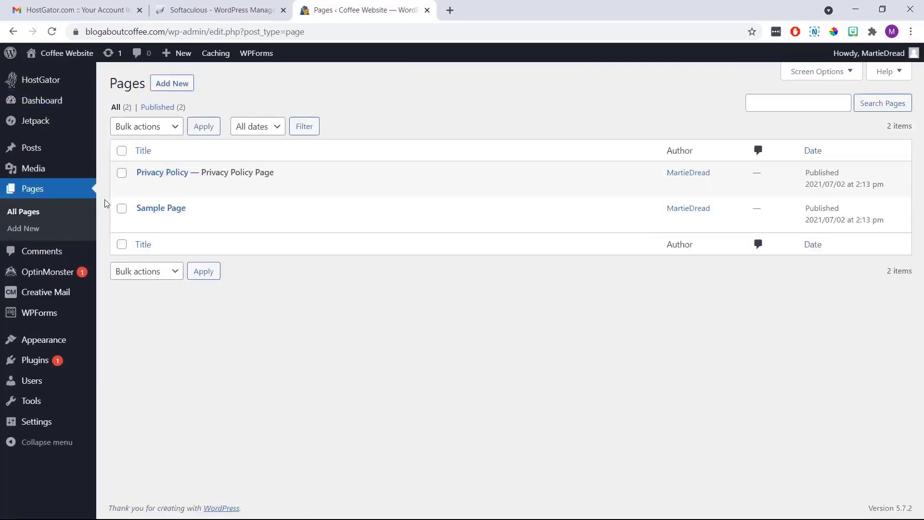
Trash the Sample Page and Privacy Policy pages, then go to the Posts list
mouse_move(149, 202)
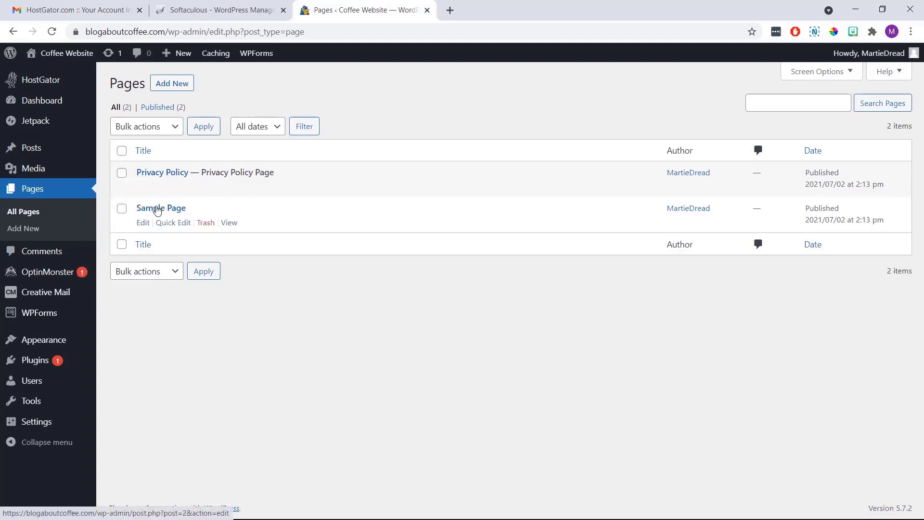
click(206, 223)
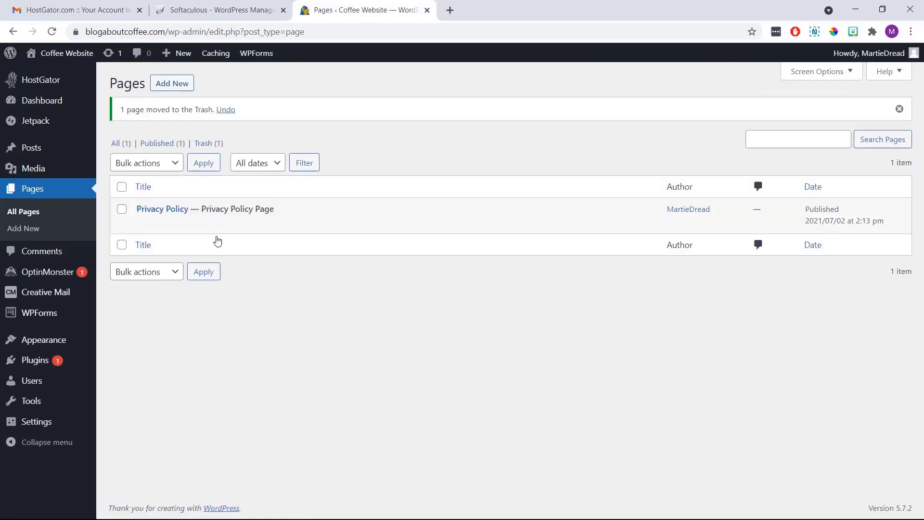
mouse_move(206, 224)
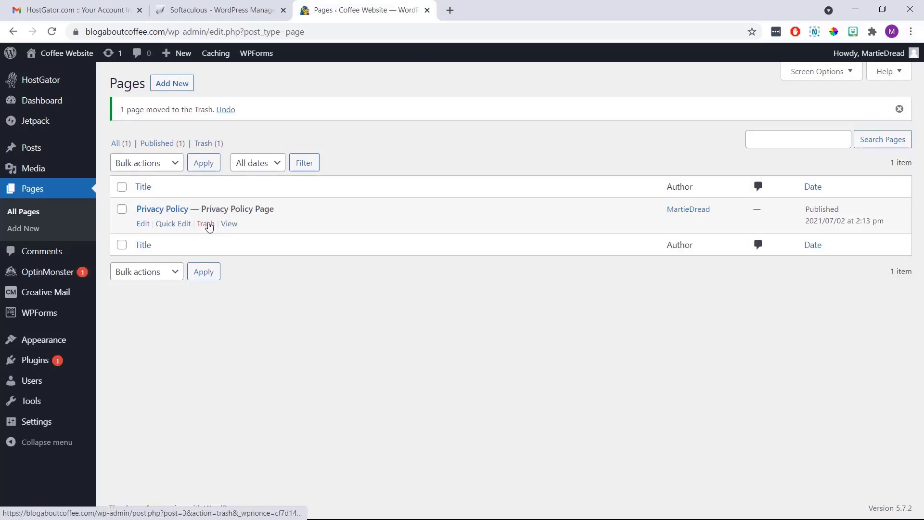
click(205, 224)
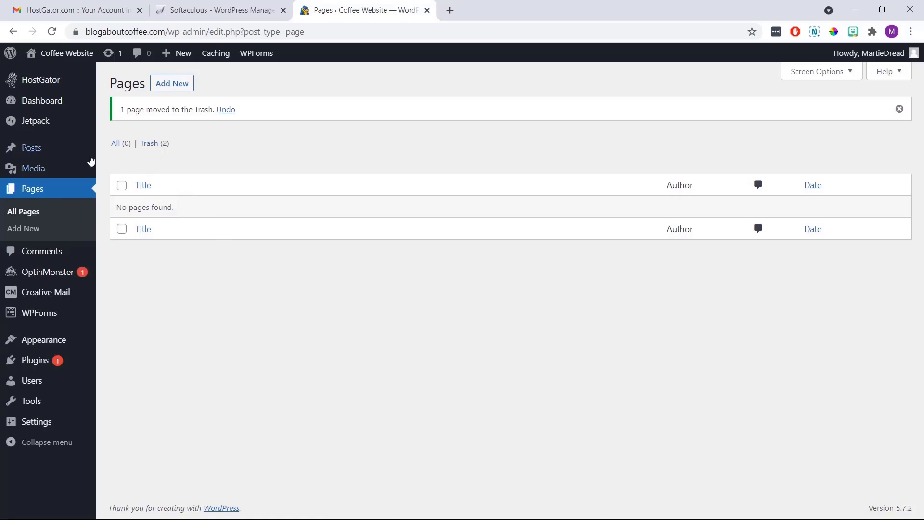
click(53, 151)
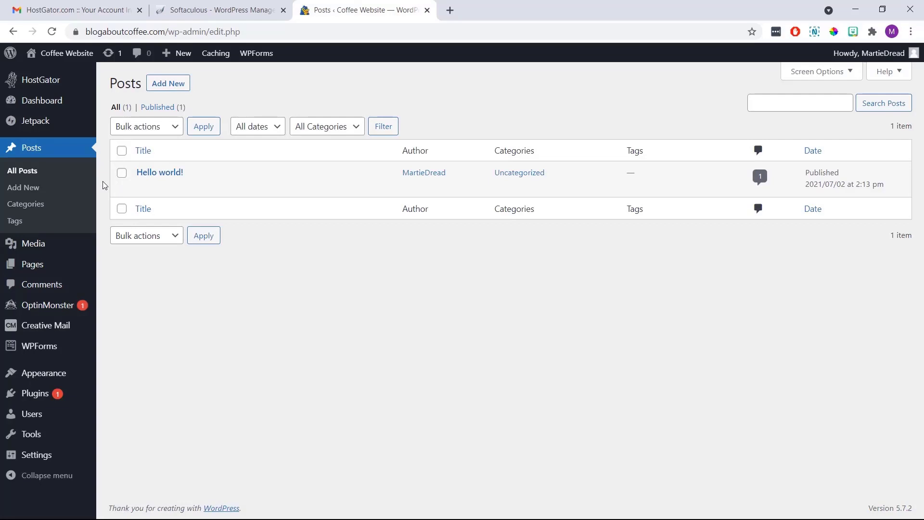
Trash the Hello world! post and go to the installed Plugins list
mouse_move(148, 173)
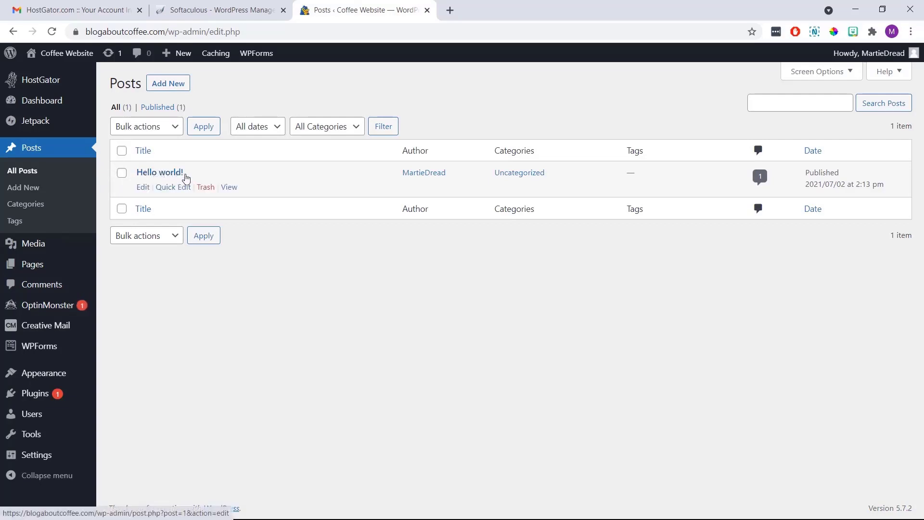
click(205, 190)
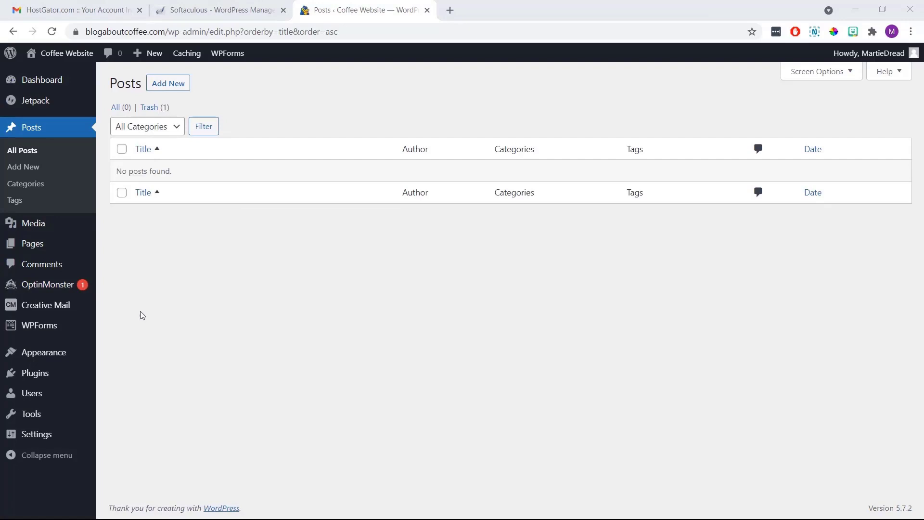
click(60, 377)
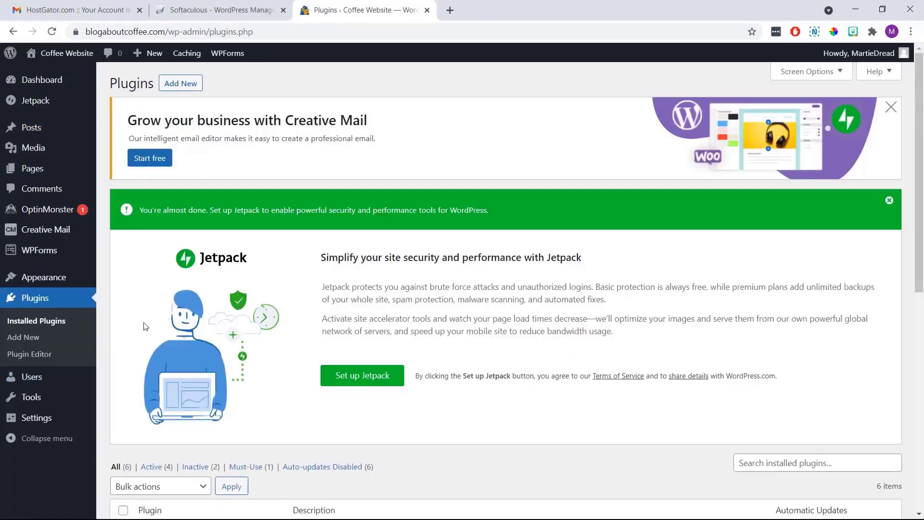
Deactivate all six installed plugins with the Deactivate bulk action
scroll(146, 326, down, 9)
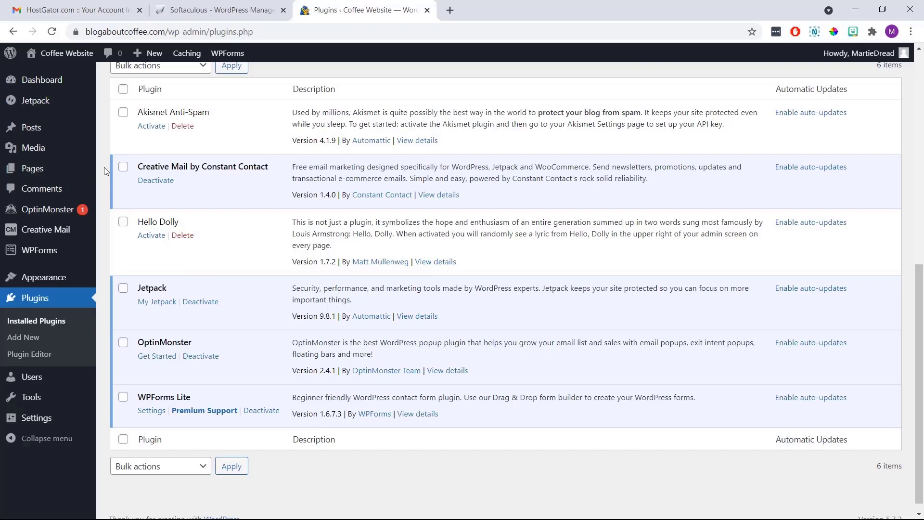
scroll(105, 169, up, 3)
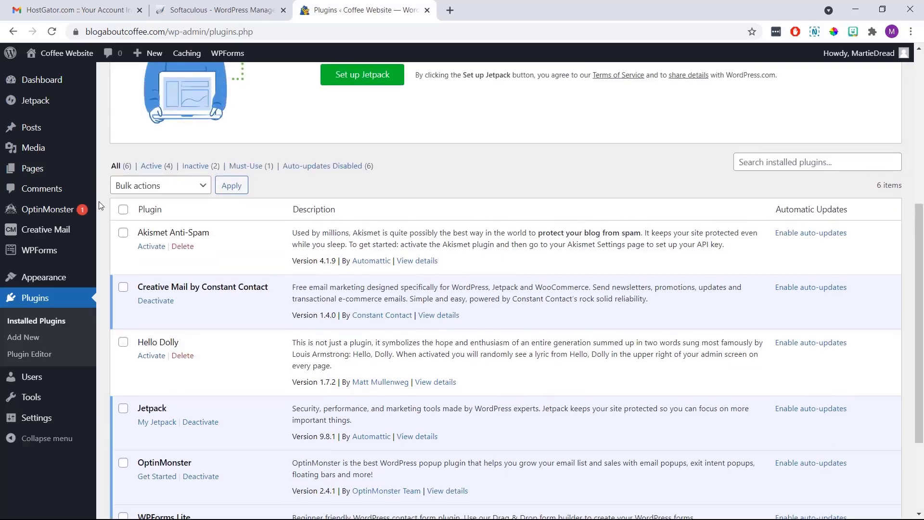
click(123, 208)
click(201, 191)
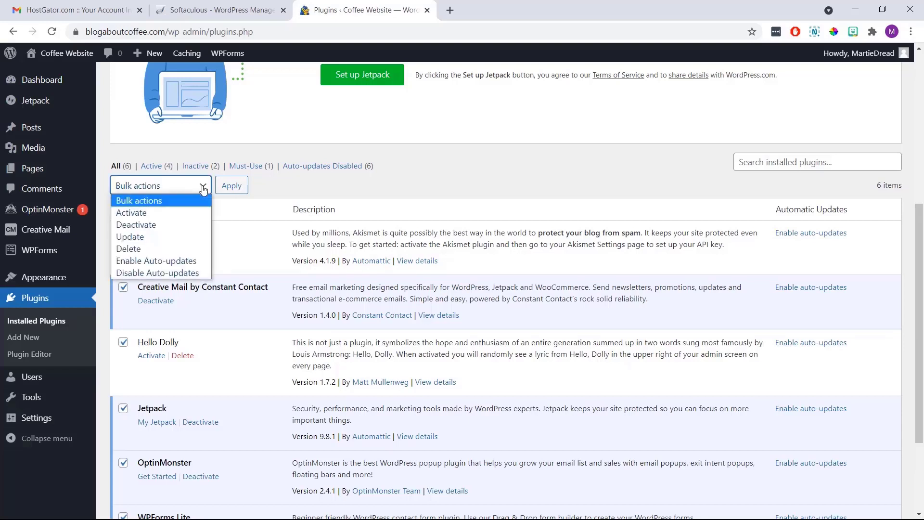
click(189, 225)
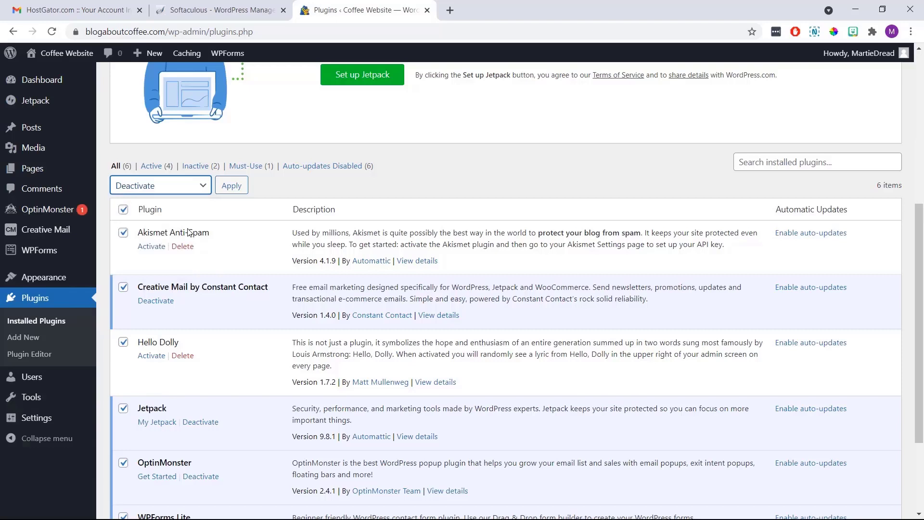
click(230, 188)
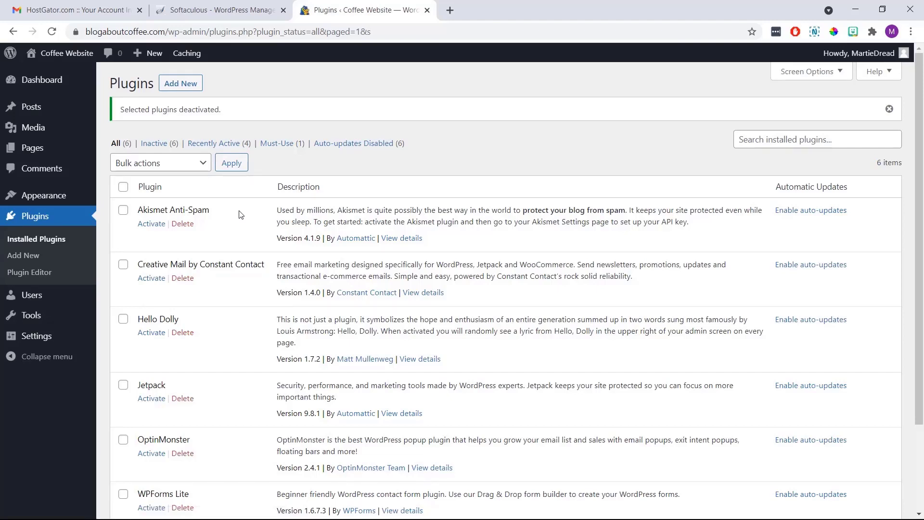
Delete all the plugins and their data, then go to the Themes page
click(123, 186)
click(201, 165)
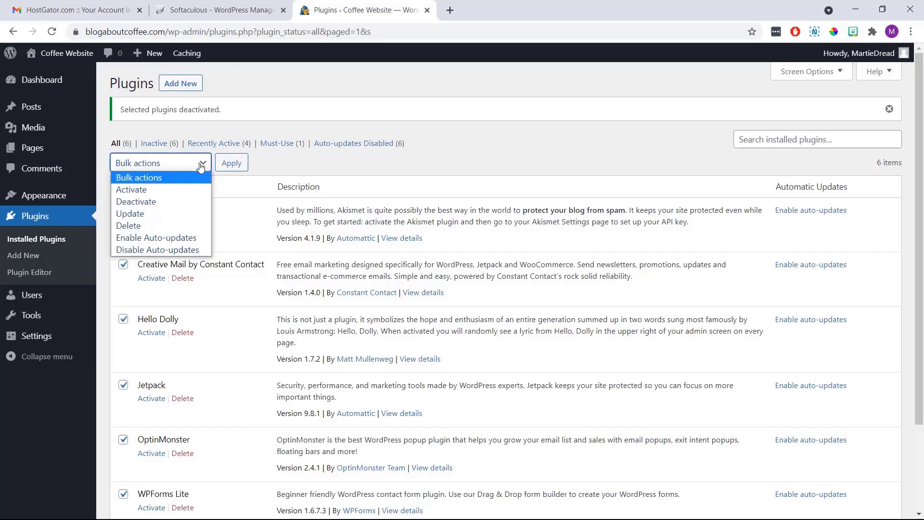
click(193, 226)
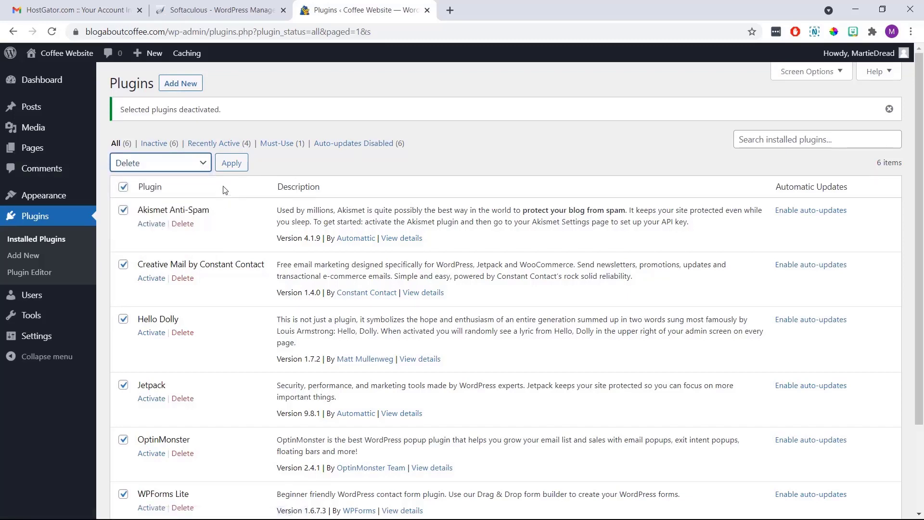
click(227, 173)
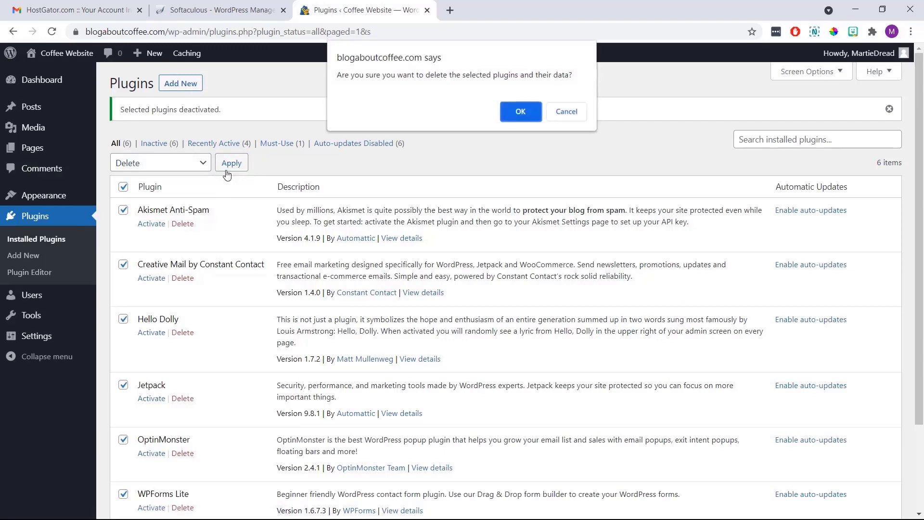
click(520, 115)
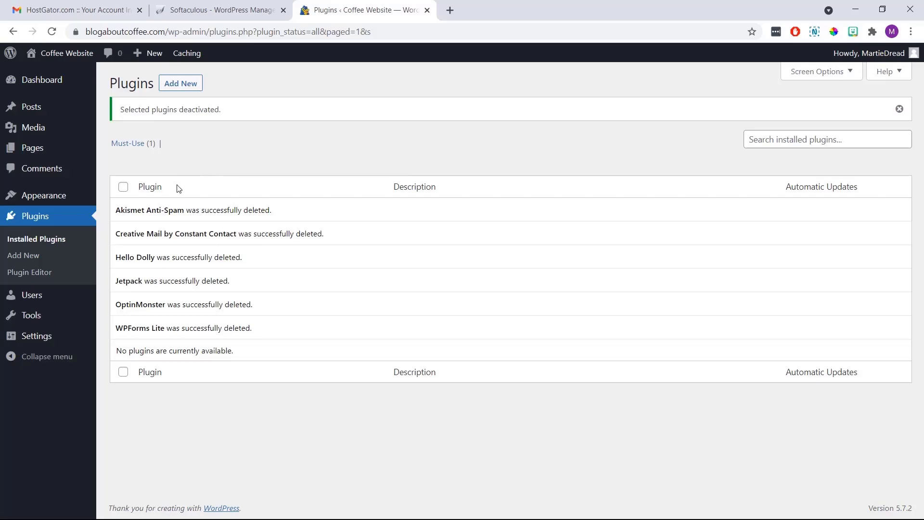
click(64, 201)
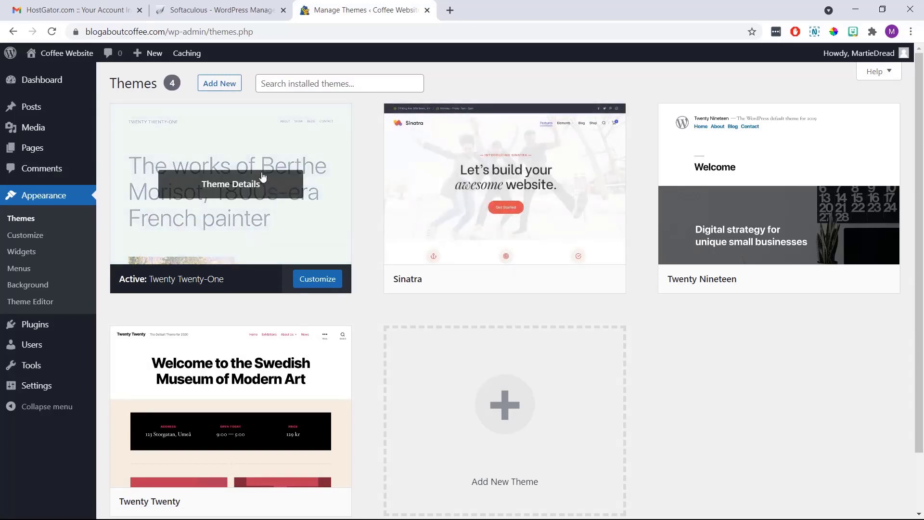
Search for, install and activate the Primer theme, then view the live site
click(221, 85)
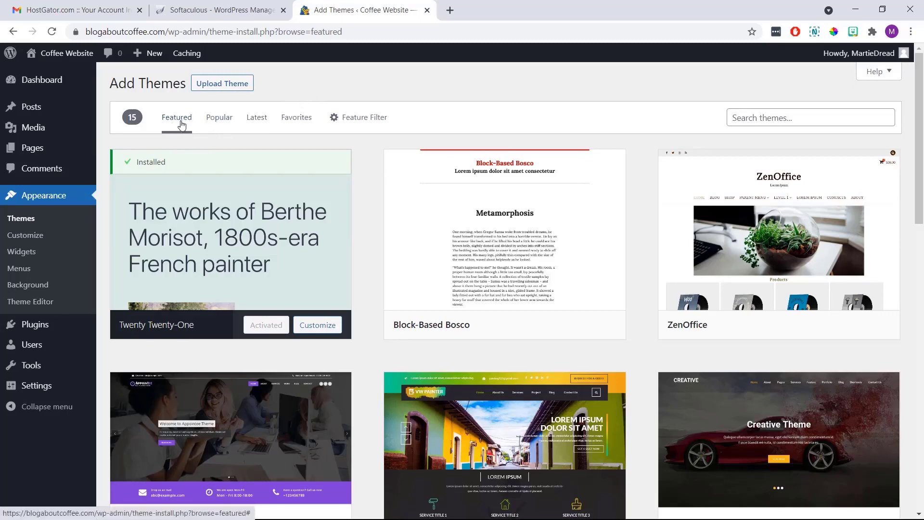
click(218, 123)
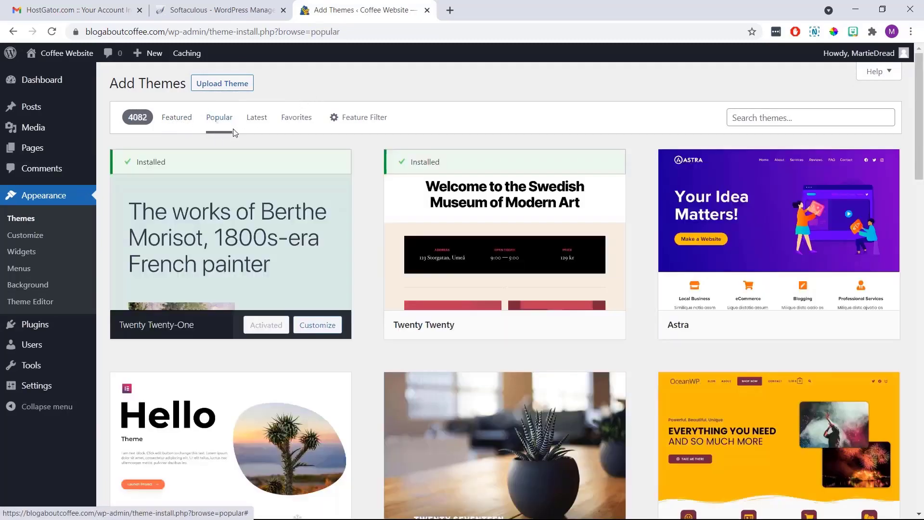
click(257, 121)
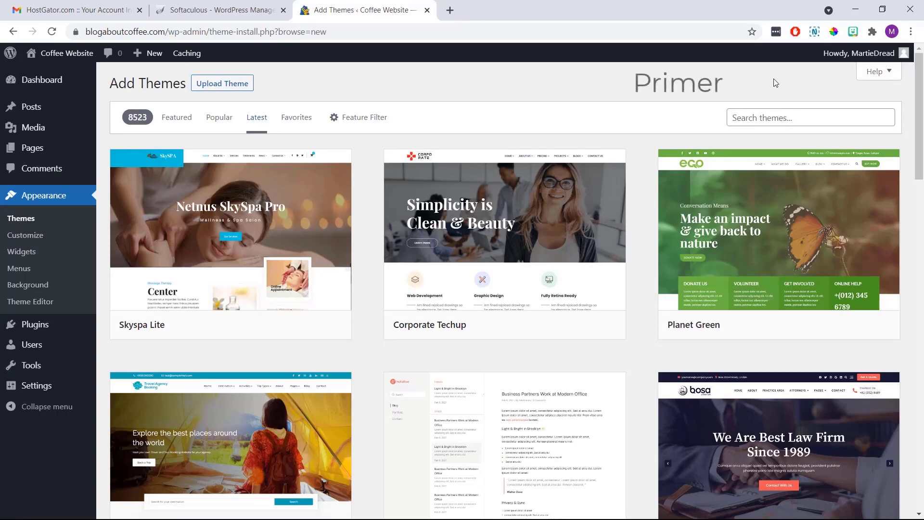
click(770, 116)
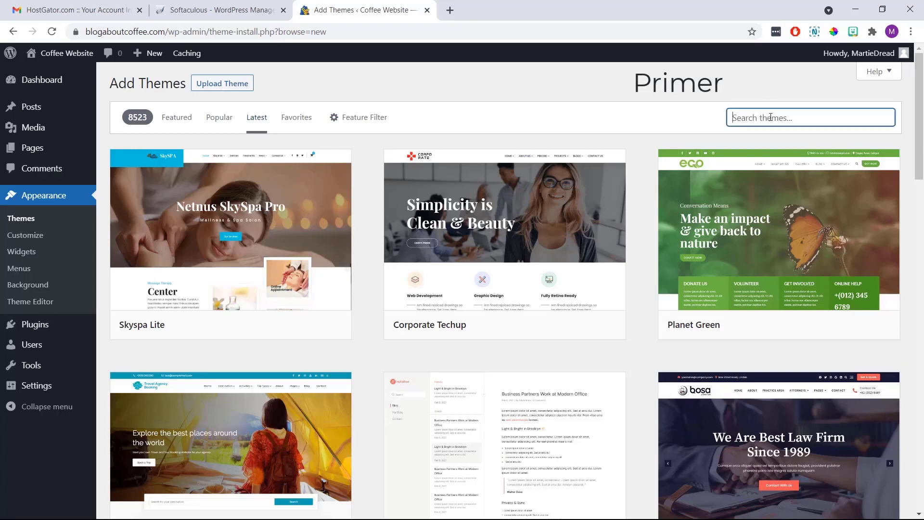
text(Primer)
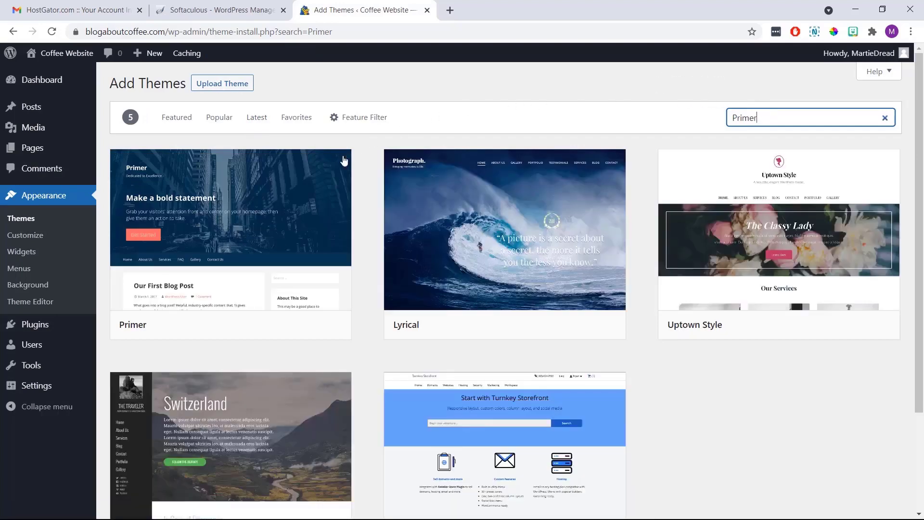
mouse_move(248, 228)
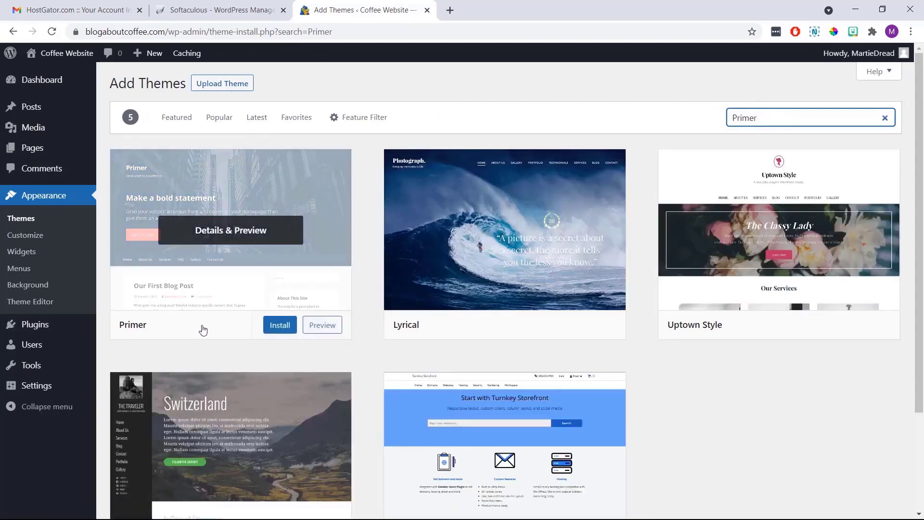
click(279, 327)
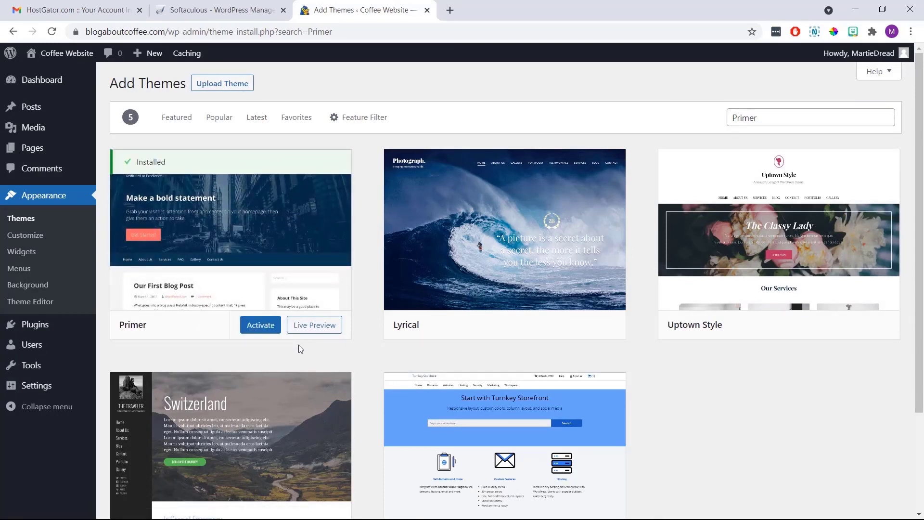
click(271, 327)
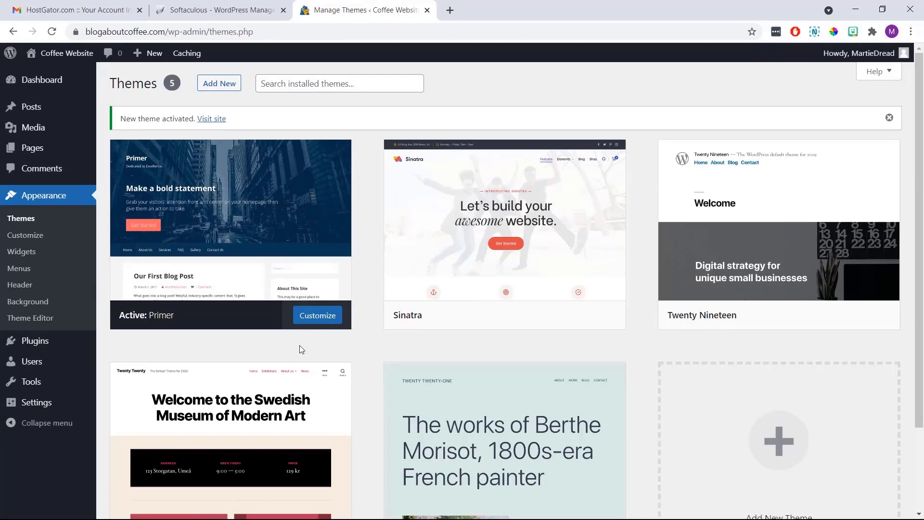
click(80, 52)
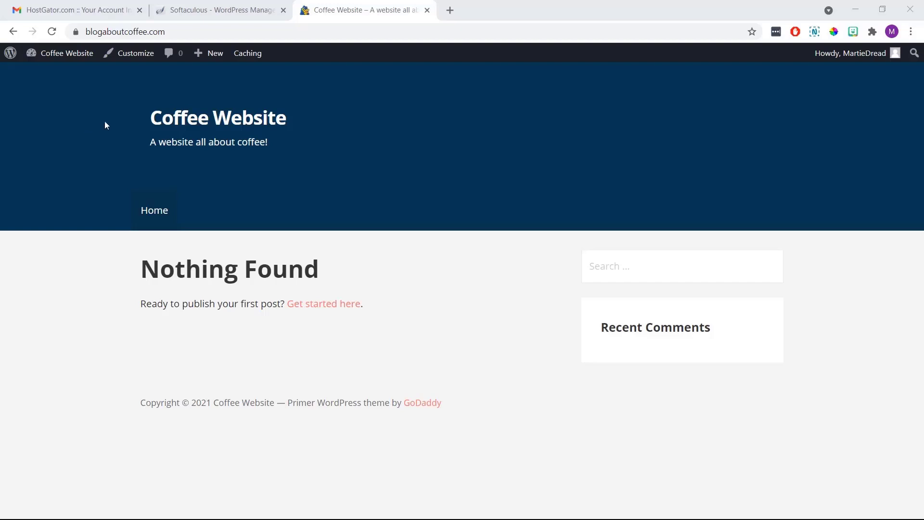
Open the Customizer for Coffee Website from the admin bar
click(131, 54)
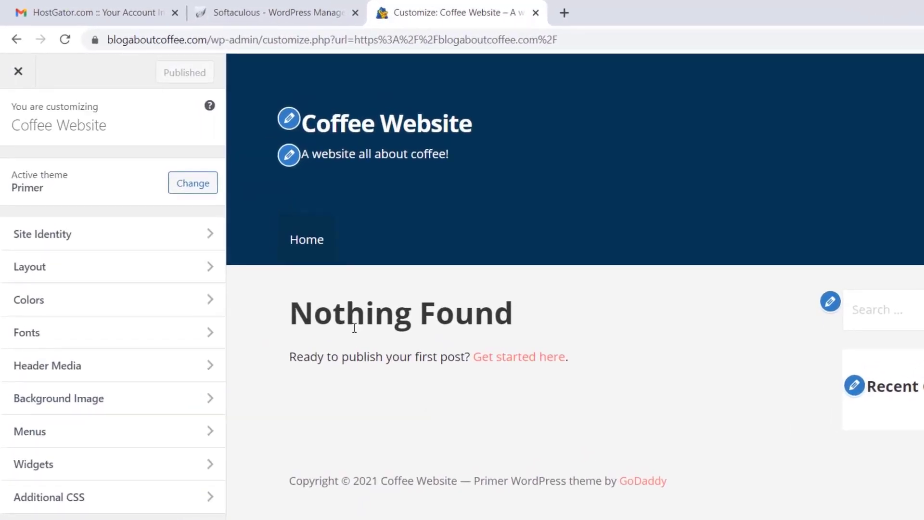
In Site Identity, change the site title to 'CoffeeTime!'
click(194, 234)
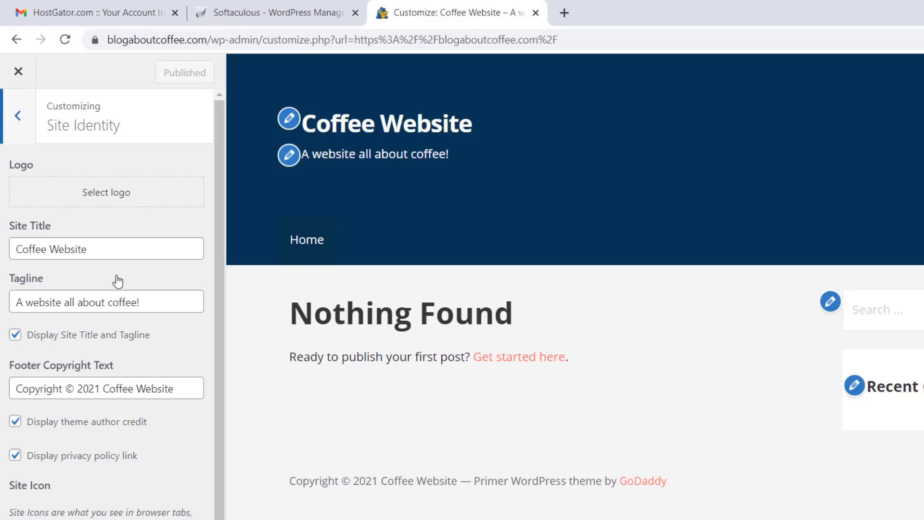
drag(88, 248, 6, 249)
text(CoffeeTime!)
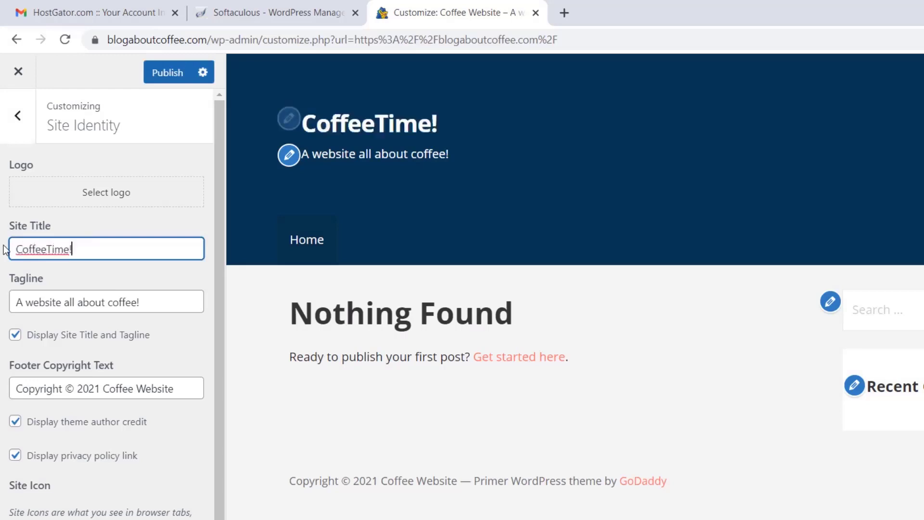
click(6, 250)
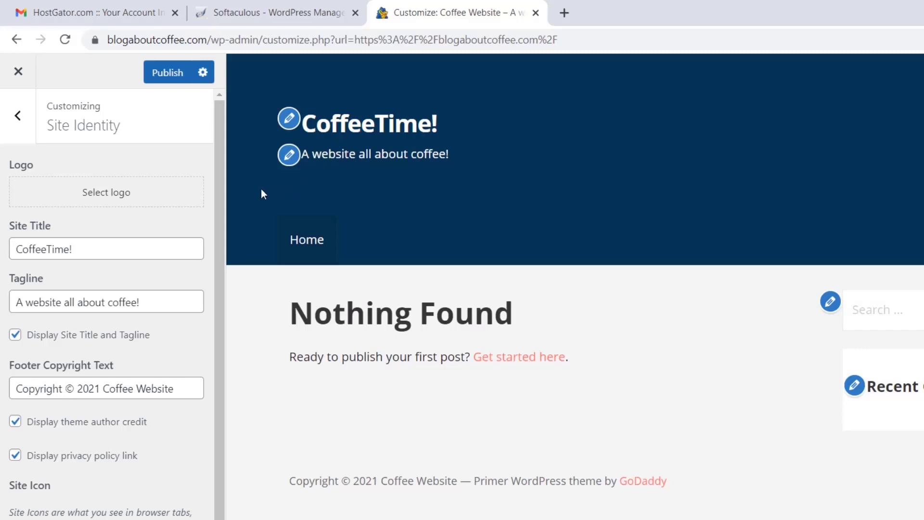
Replace the tagline with 'We're dedicated to coffee!'
drag(153, 301, 4, 311)
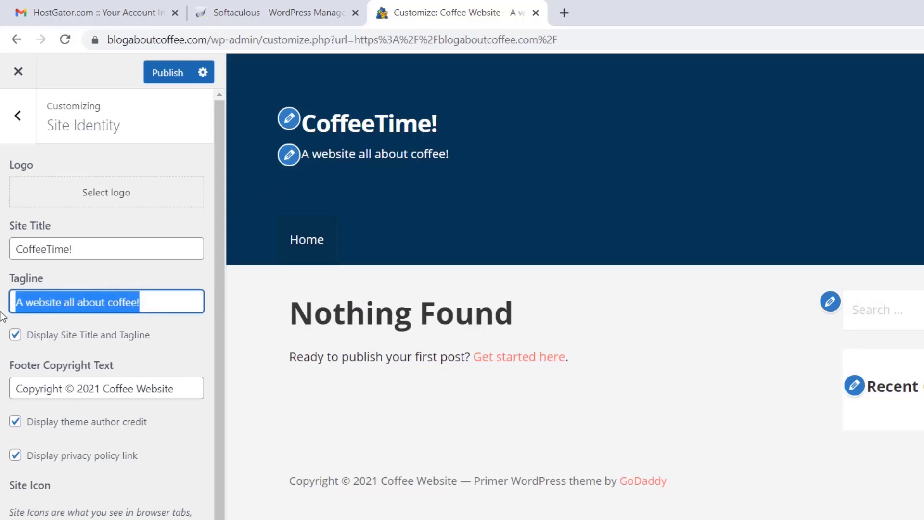
text(We're de)
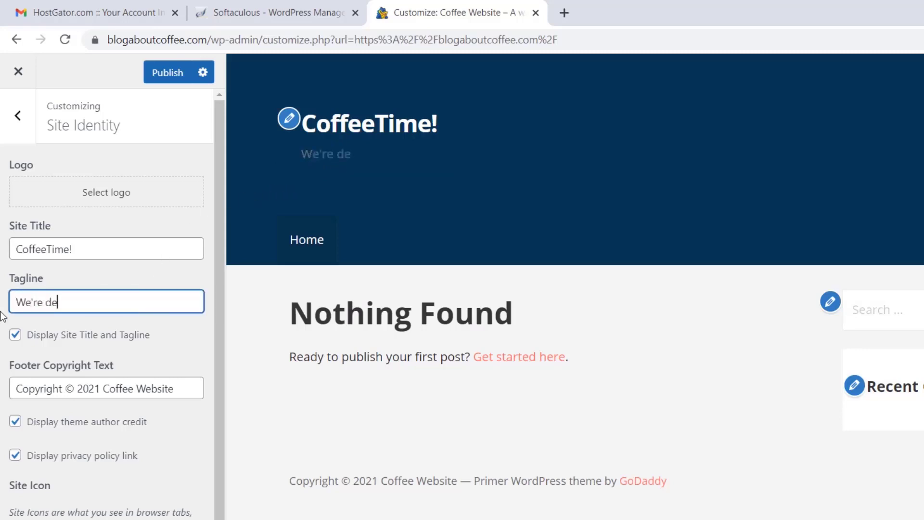
text(dicated to )
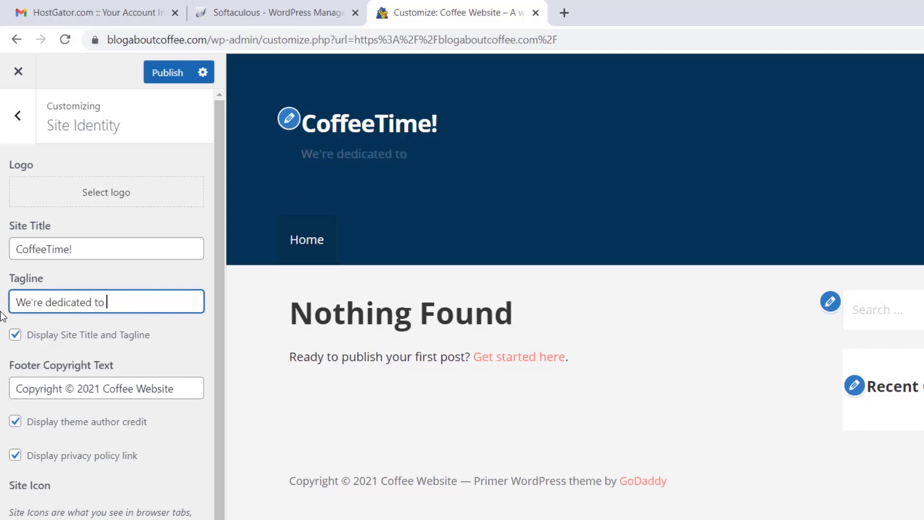
text(coffee!)
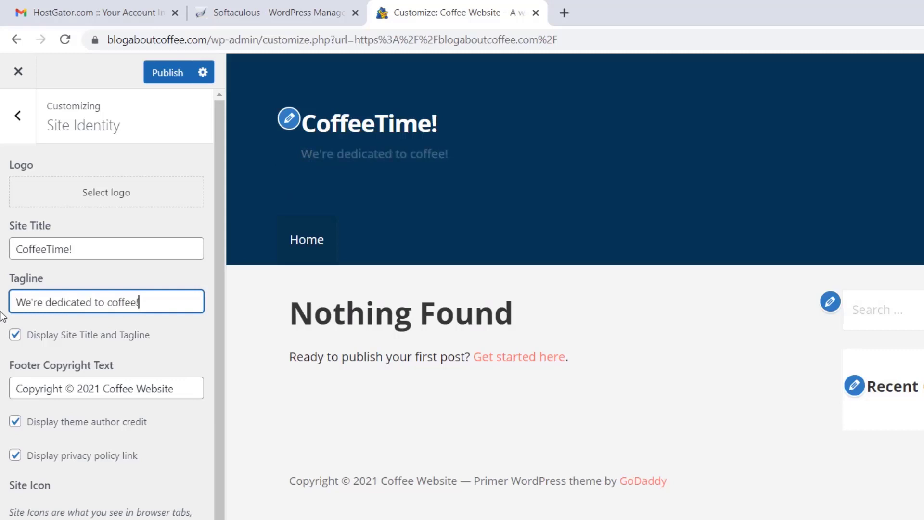
click(1, 313)
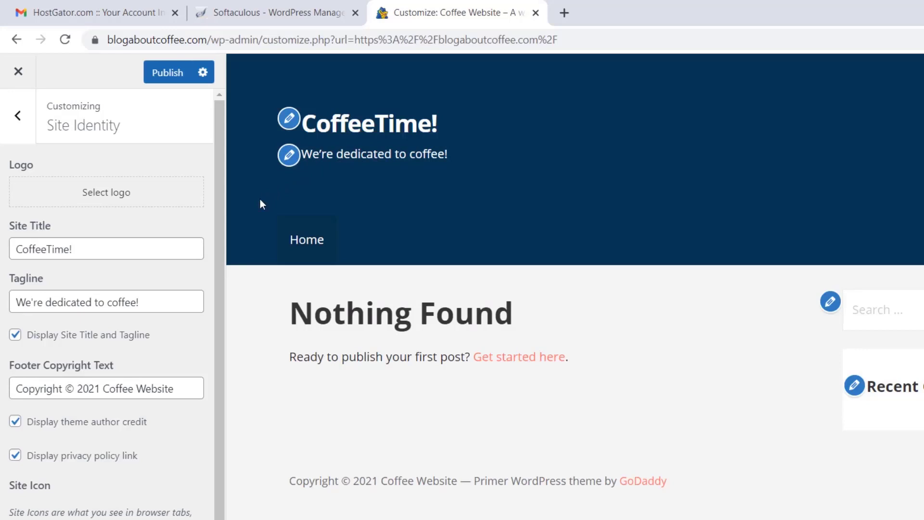
Upload the coffee-time logo PNG as the uncropped site logo and hide the site title and tagline
click(119, 201)
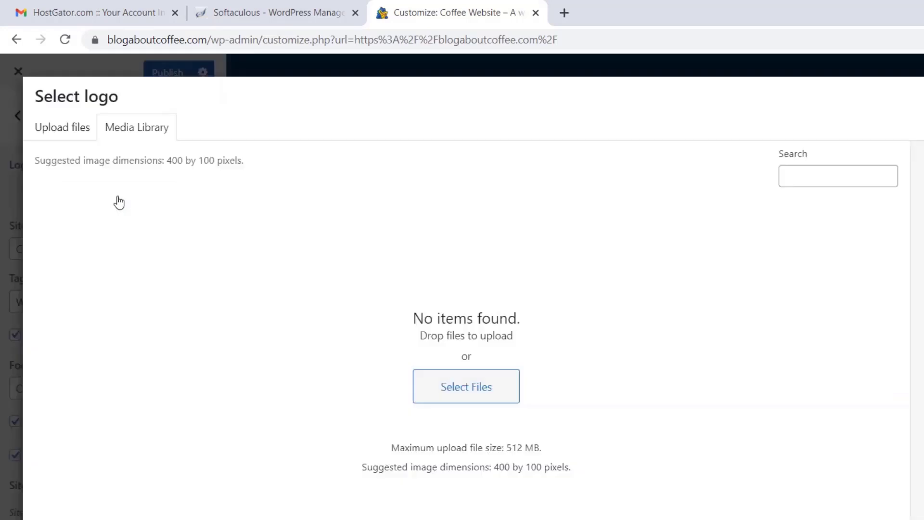
click(435, 386)
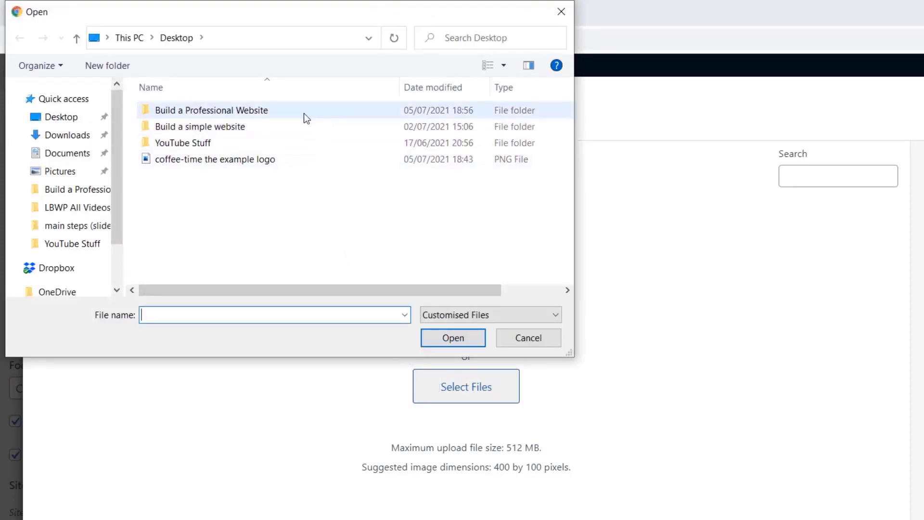
click(270, 157)
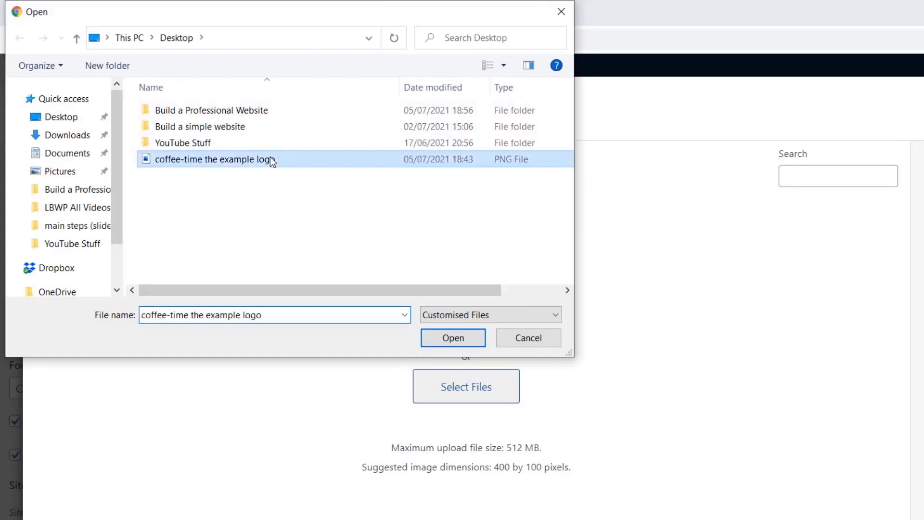
click(436, 341)
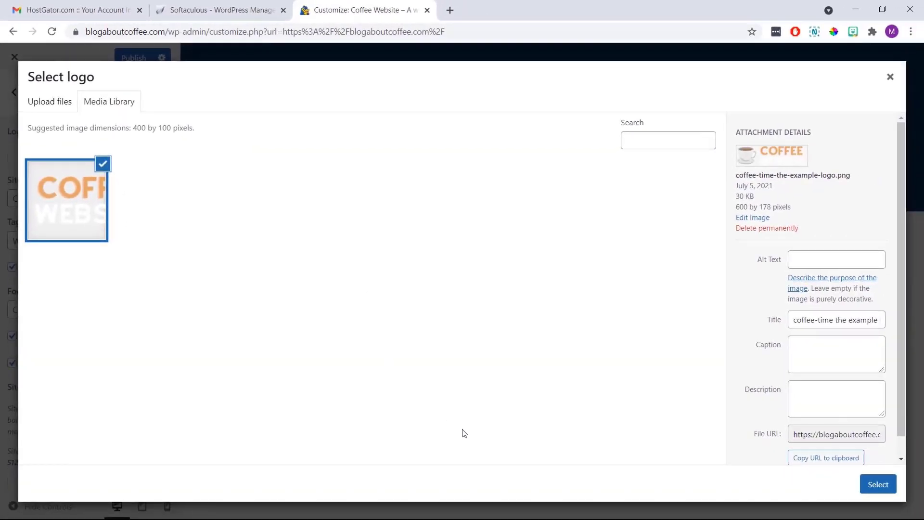
click(873, 486)
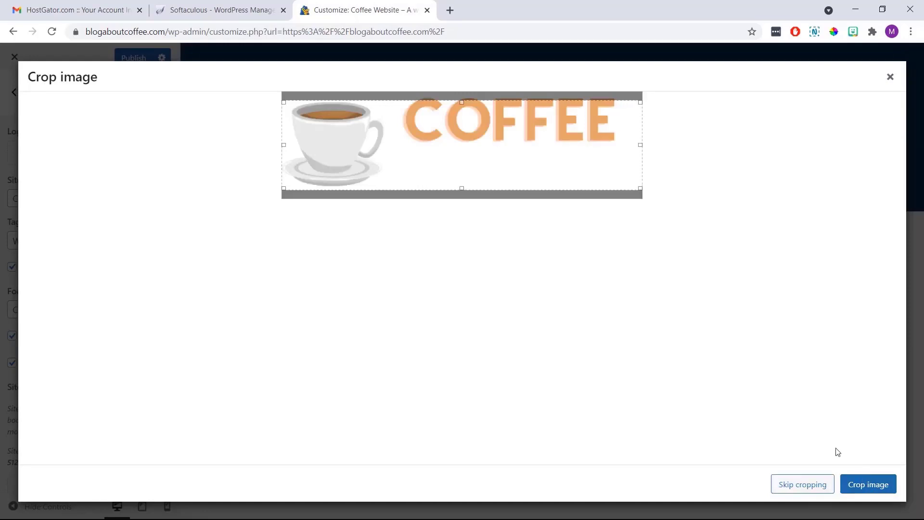
click(812, 487)
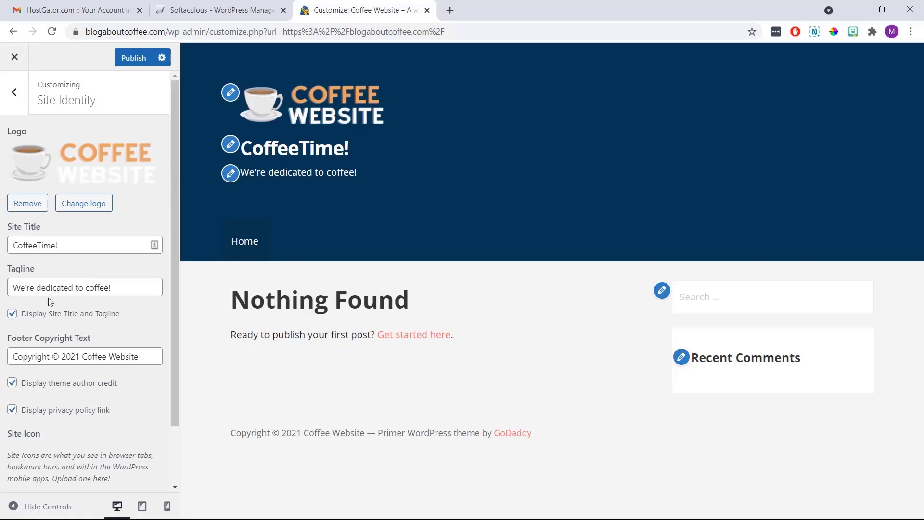
click(13, 314)
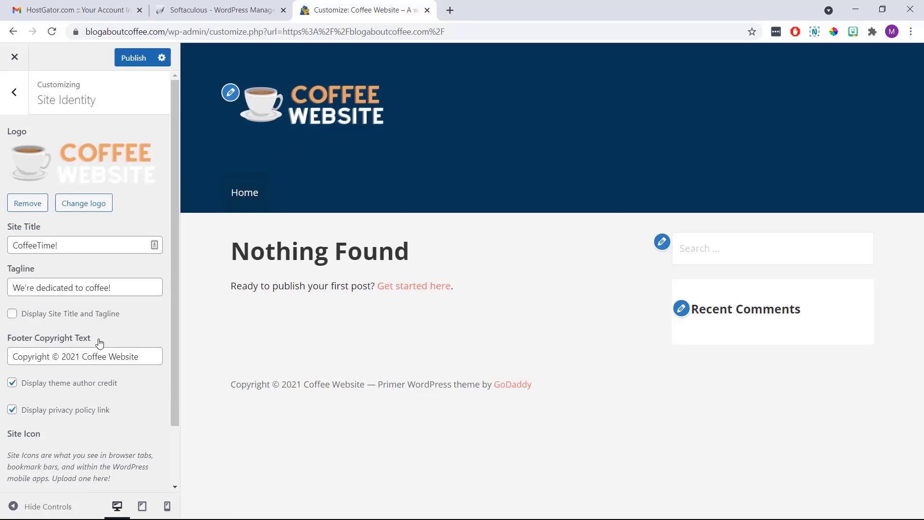
drag(99, 339, 2, 348)
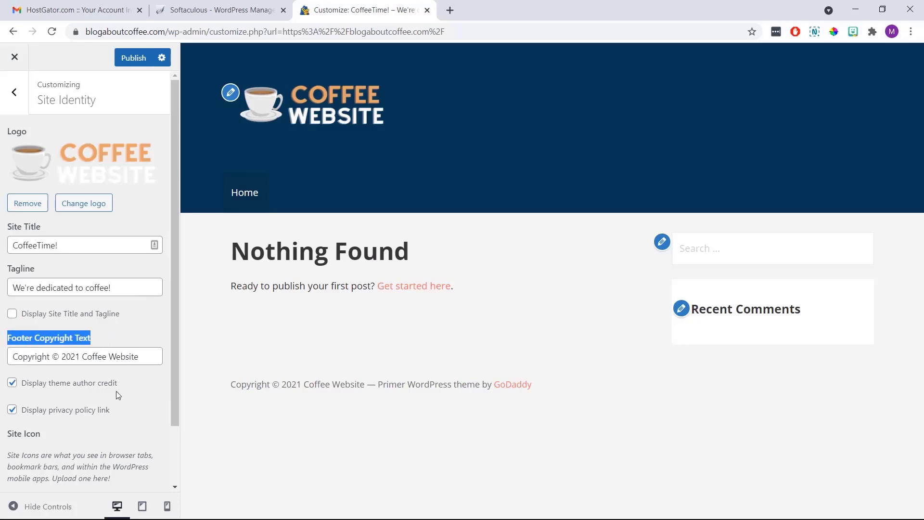
drag(361, 385, 230, 391)
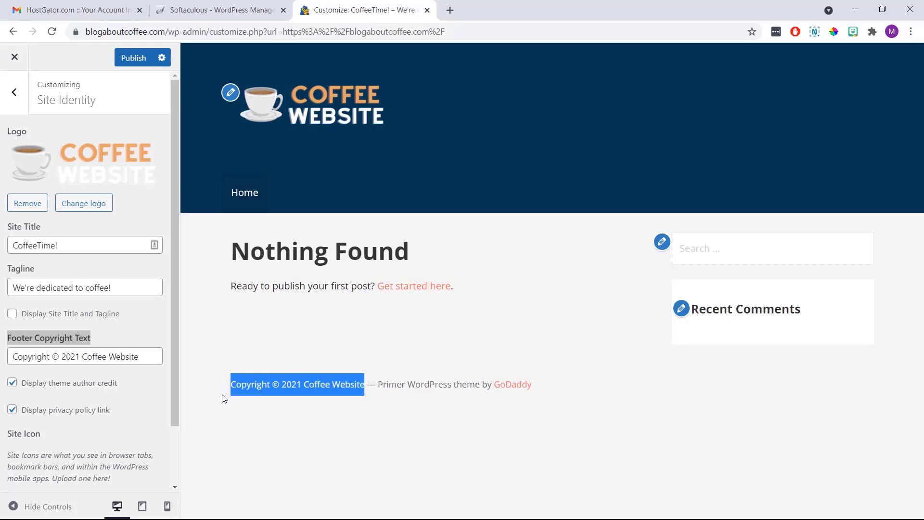
click(222, 398)
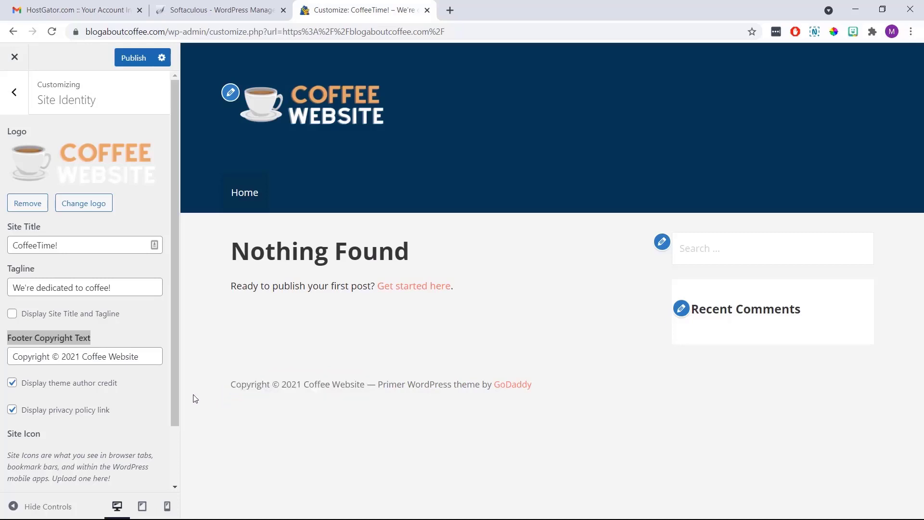
Change the footer copyright text to 'Coffee Website 2021'
click(145, 354)
drag(145, 354, 2, 358)
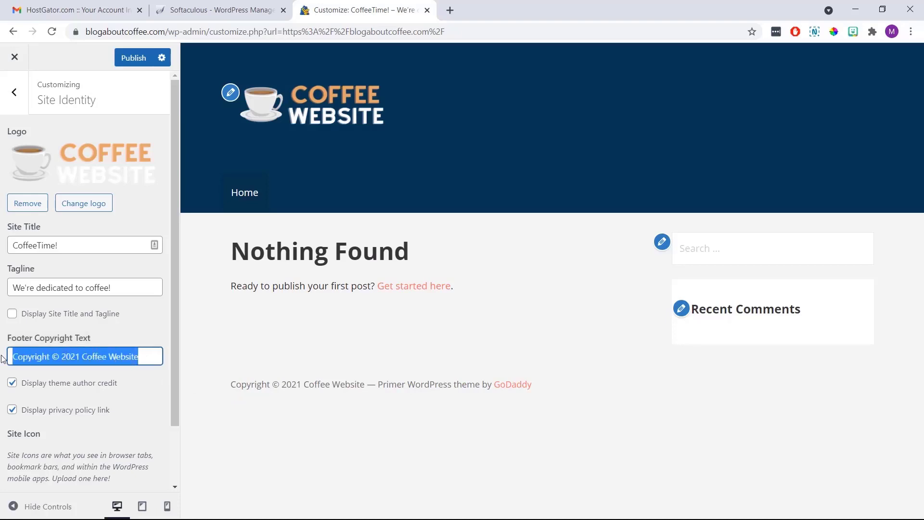
text(Coffee )
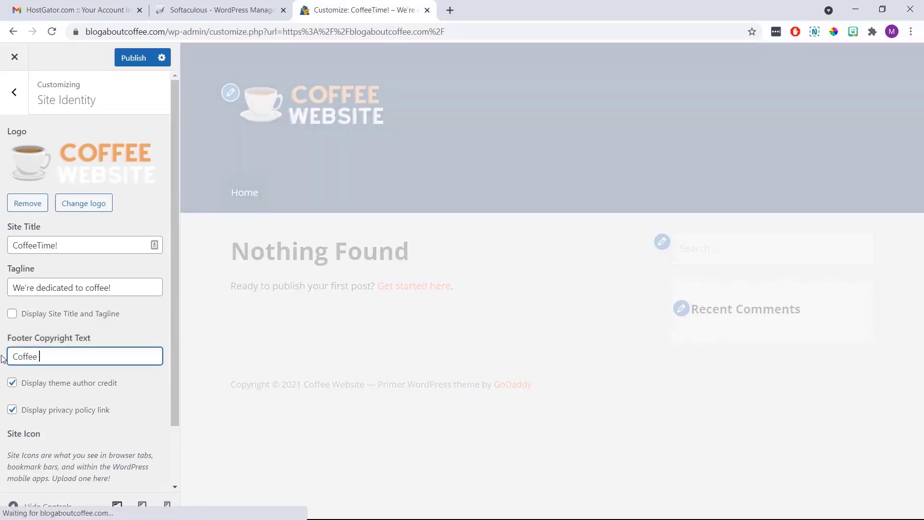
text(Website )
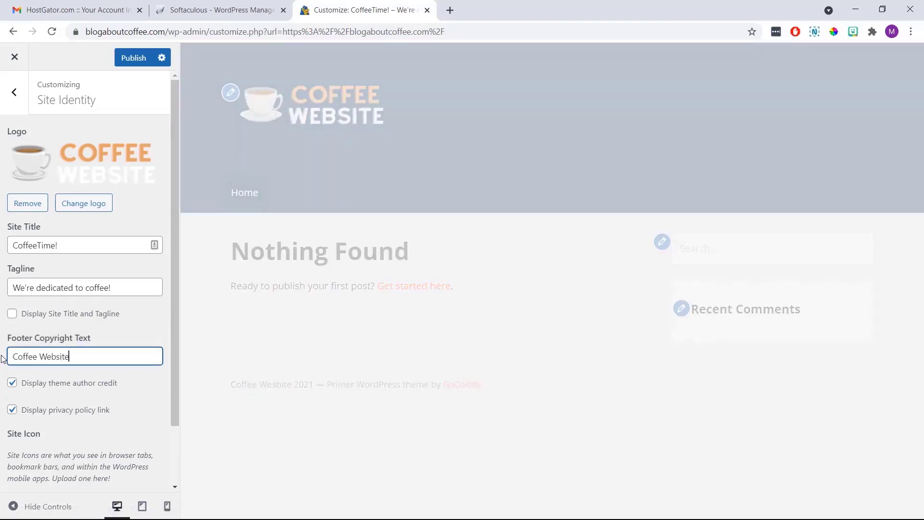
text(2021)
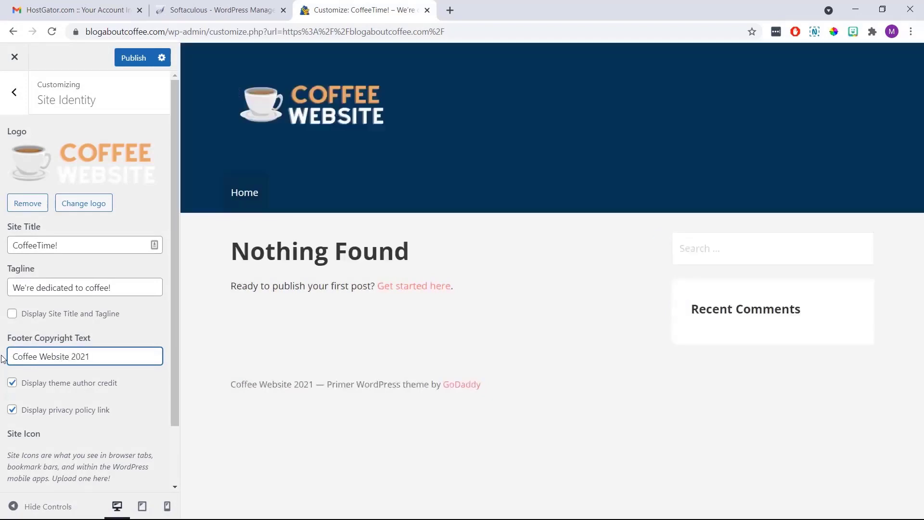
click(2, 359)
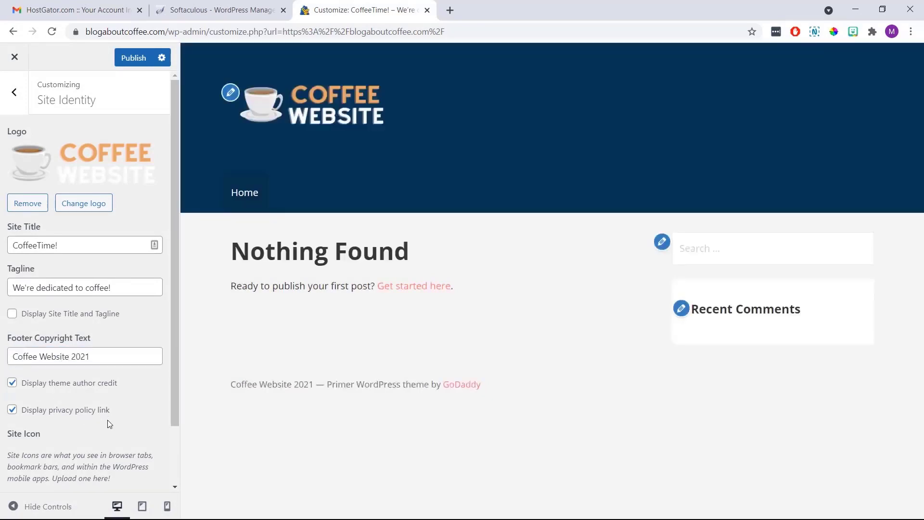
drag(313, 384, 230, 384)
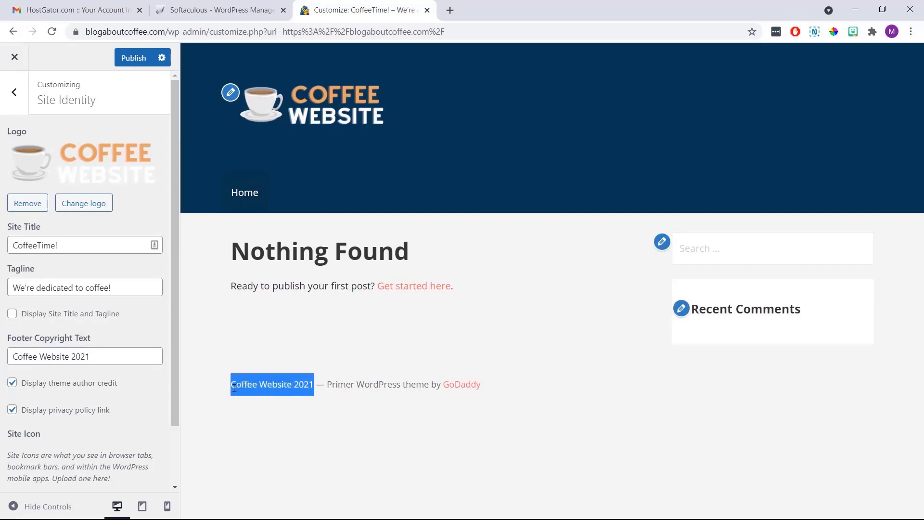
click(208, 392)
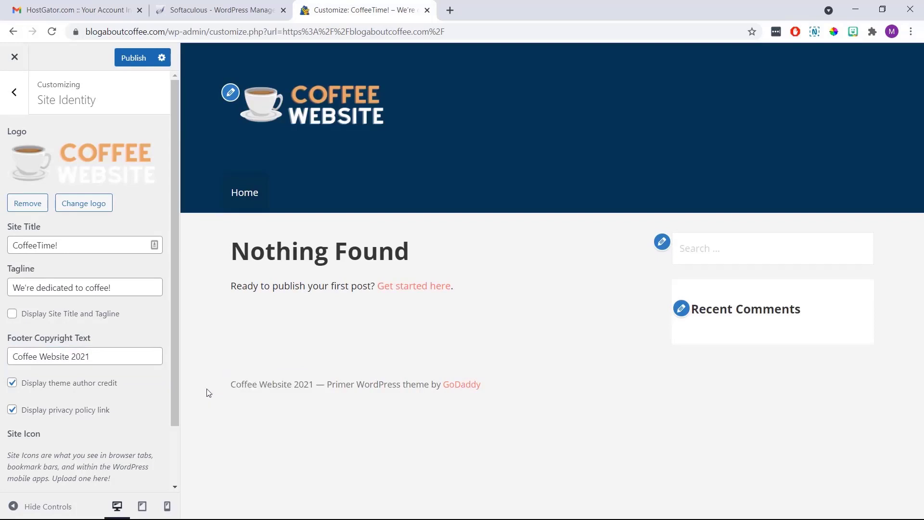
Hide the theme author credit in the footer and publish the Customizer changes
drag(482, 384, 327, 384)
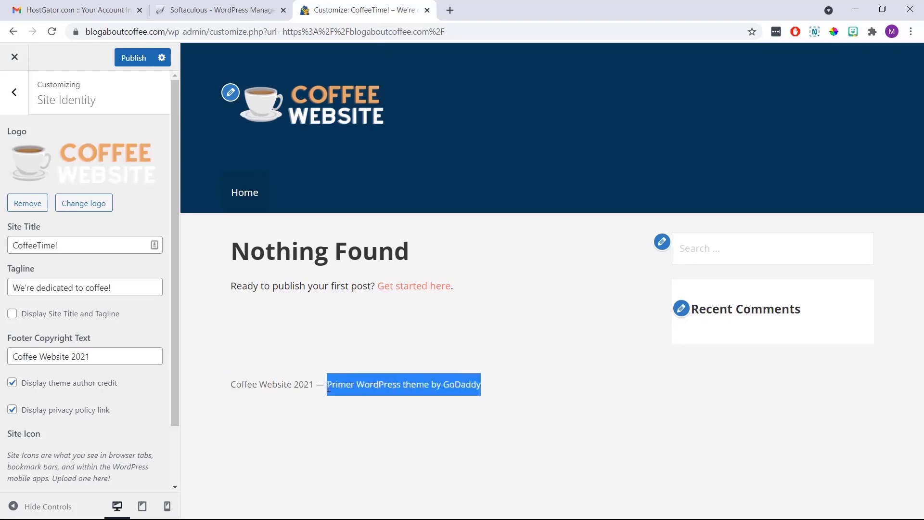
click(321, 412)
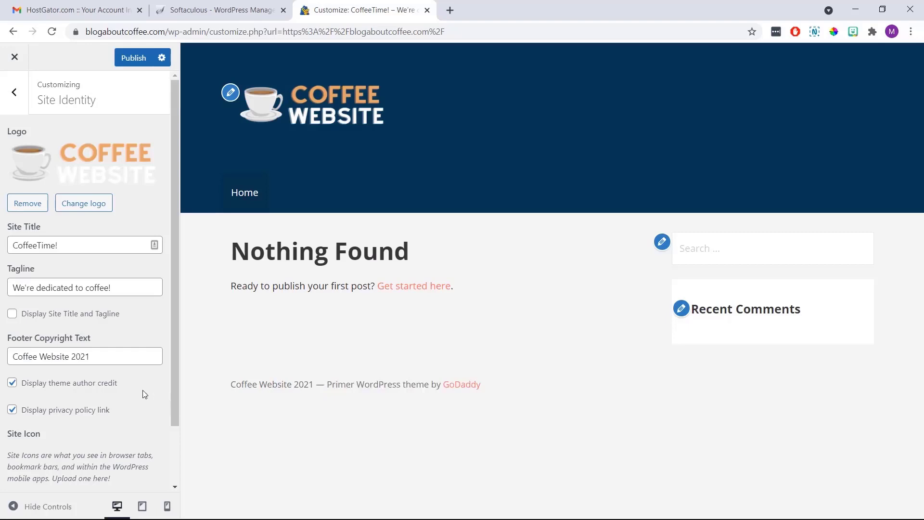
click(12, 383)
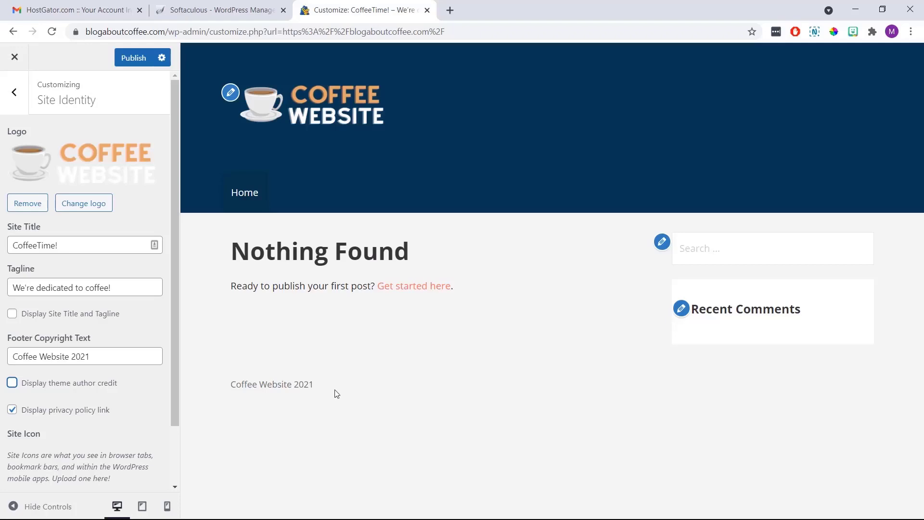
click(333, 409)
click(141, 59)
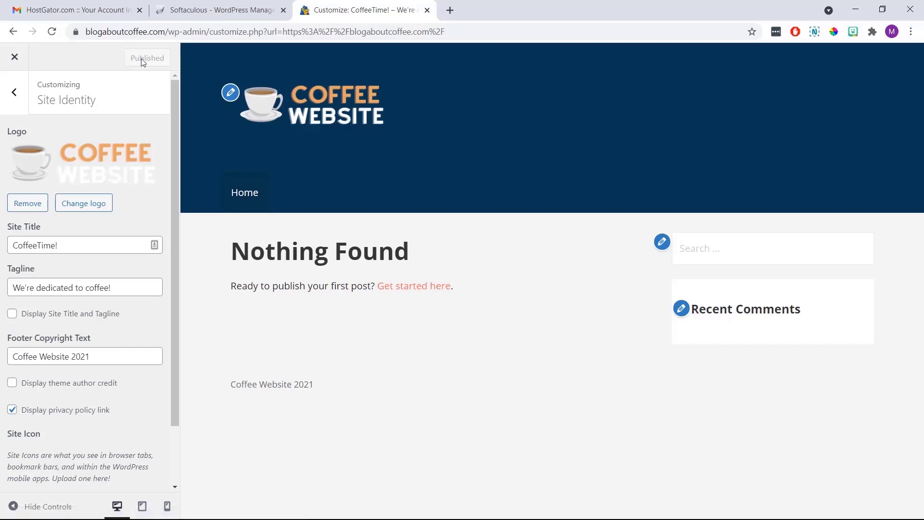
Create a menu named 'Main Menu' and assign it to the Primary Menu location
click(14, 93)
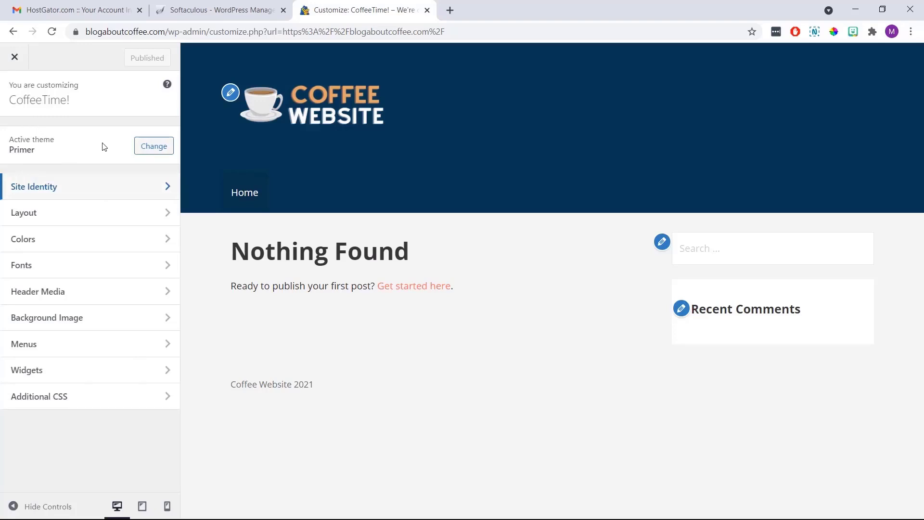
click(83, 343)
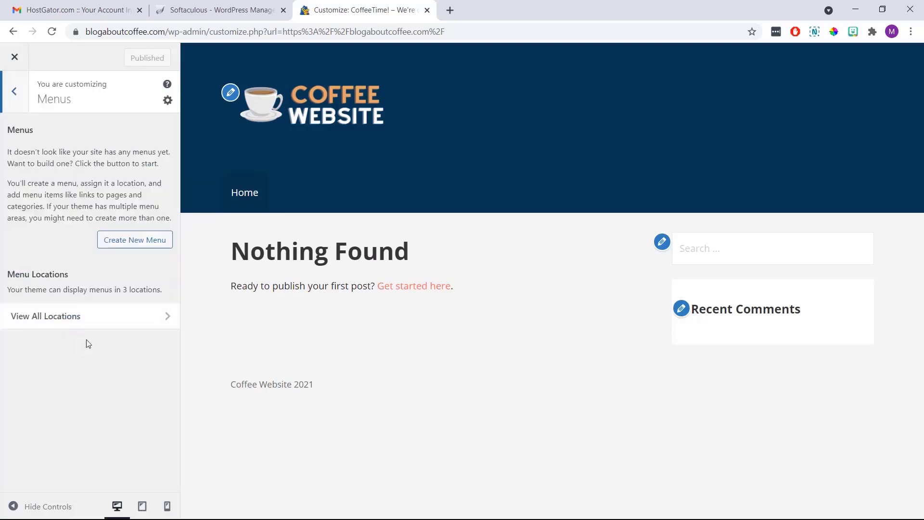
click(139, 244)
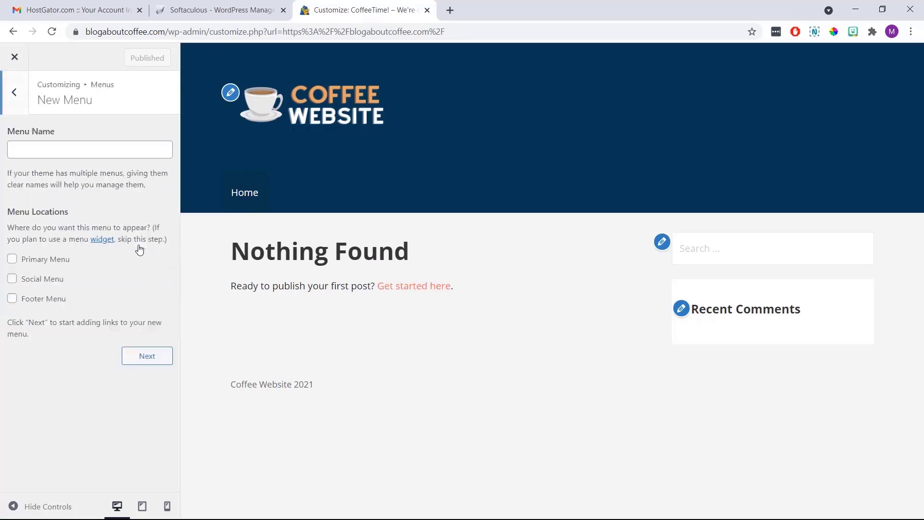
click(91, 150)
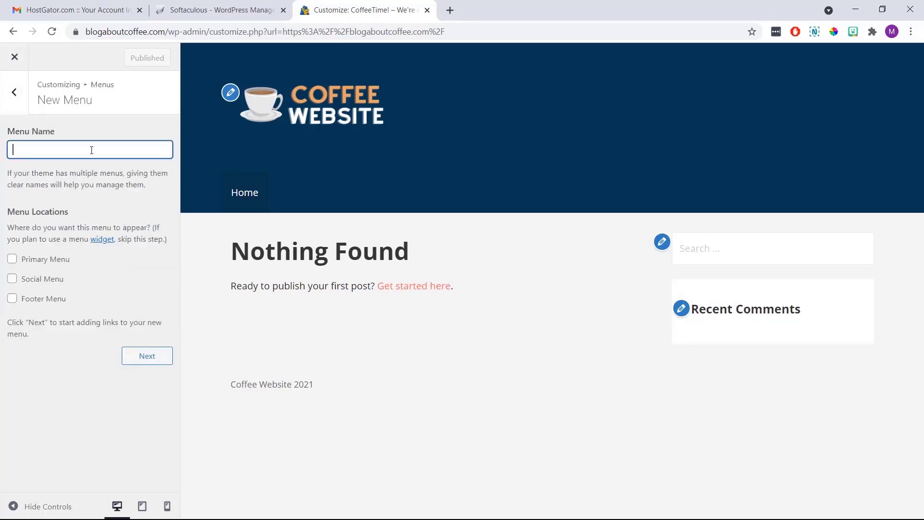
text(Main Menu)
click(102, 165)
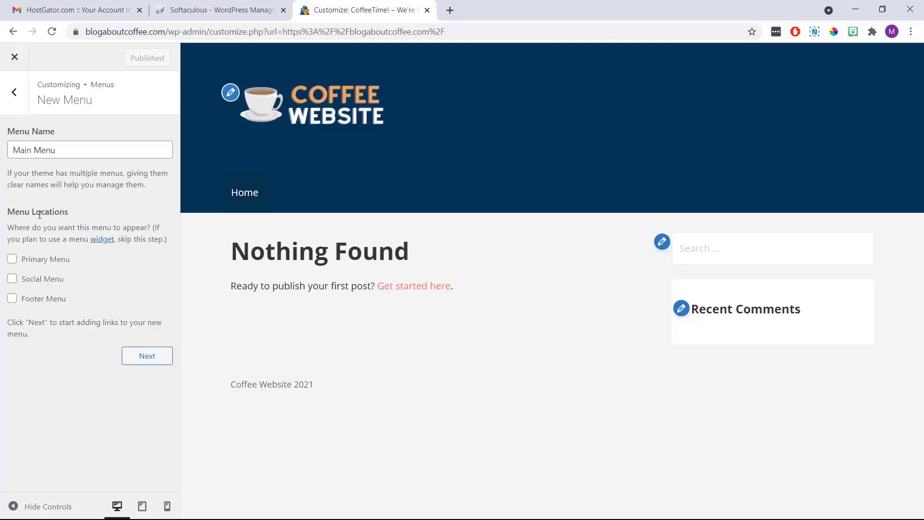
click(11, 260)
click(136, 355)
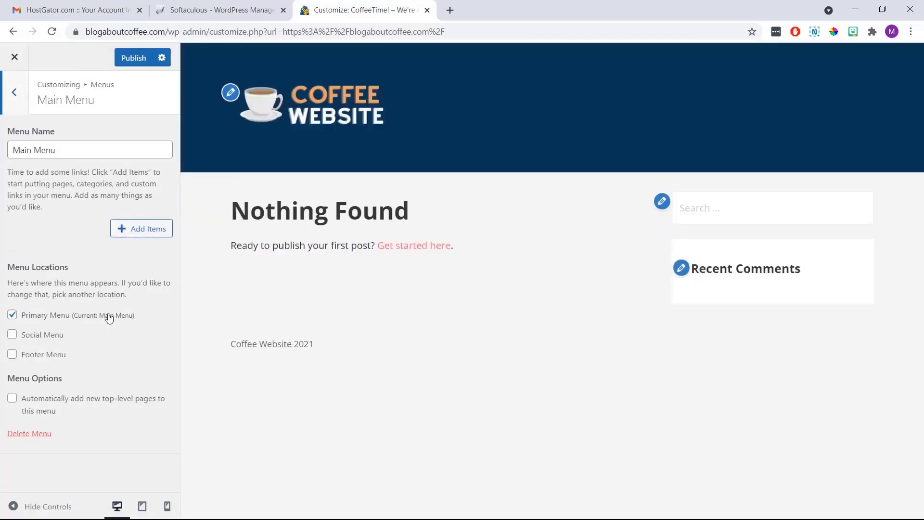
Add new Home and About Us pages to the Main Menu
click(134, 231)
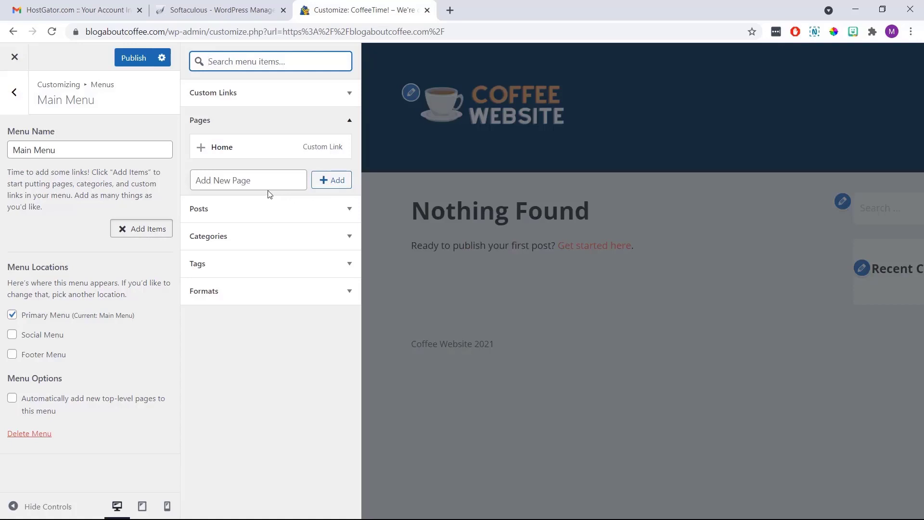
click(258, 182)
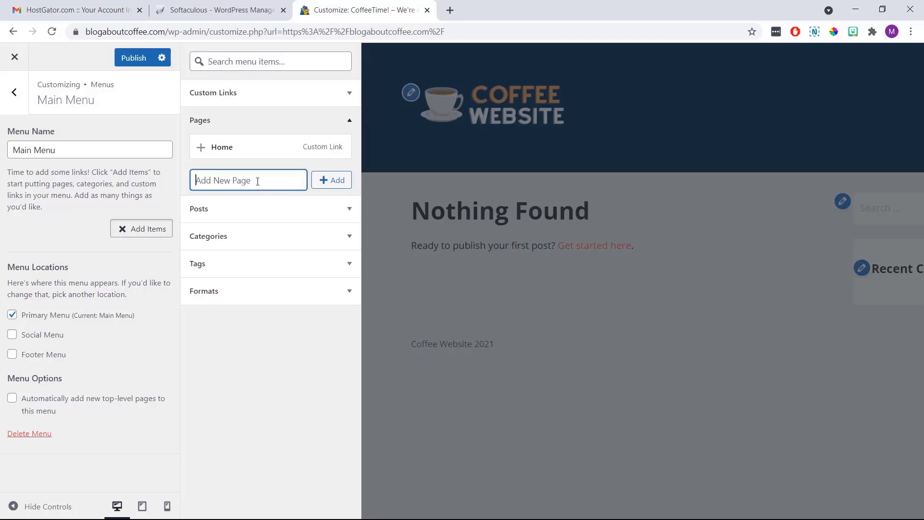
text(Home)
click(322, 183)
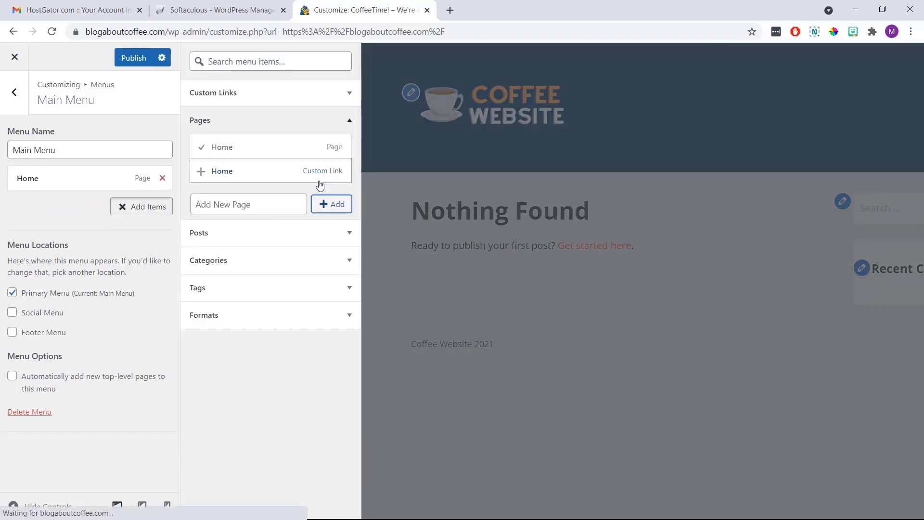
click(277, 204)
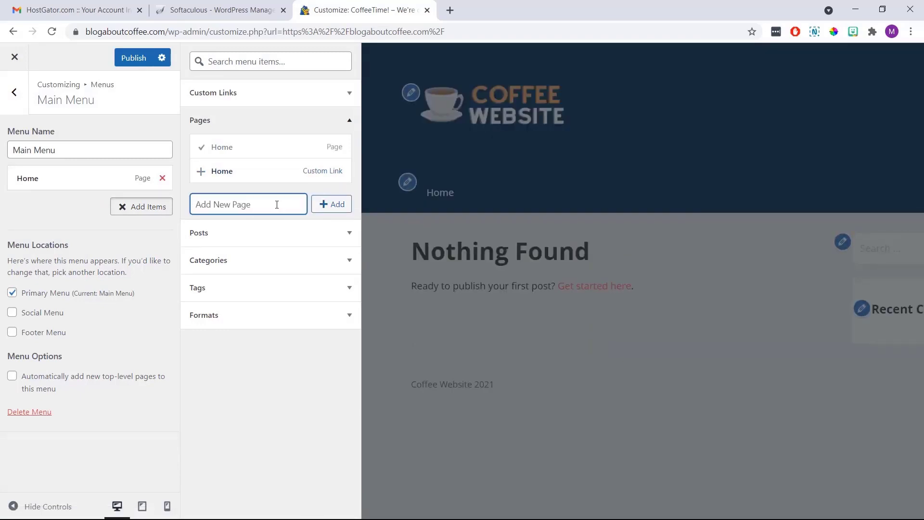
text(About Us)
click(327, 212)
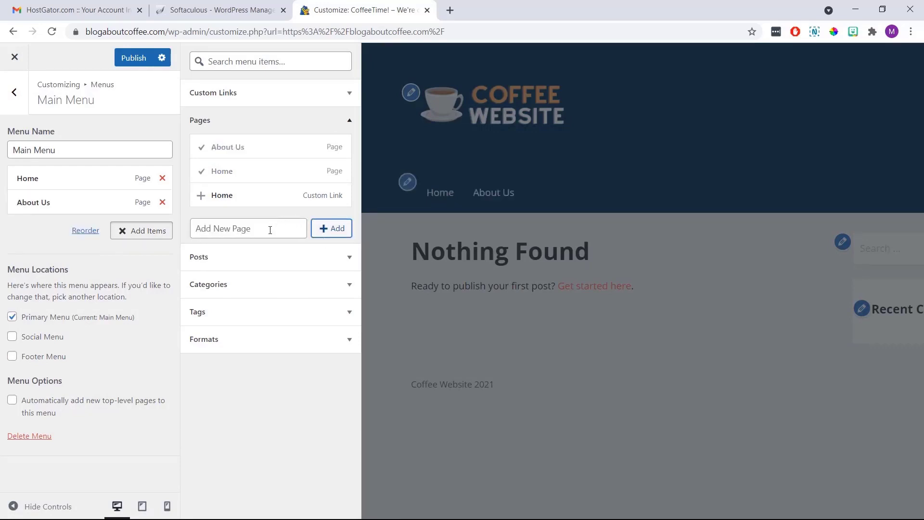
Add new Contact Us and Types of Coffee pages to the Main Menu
click(270, 230)
text(Contact Us)
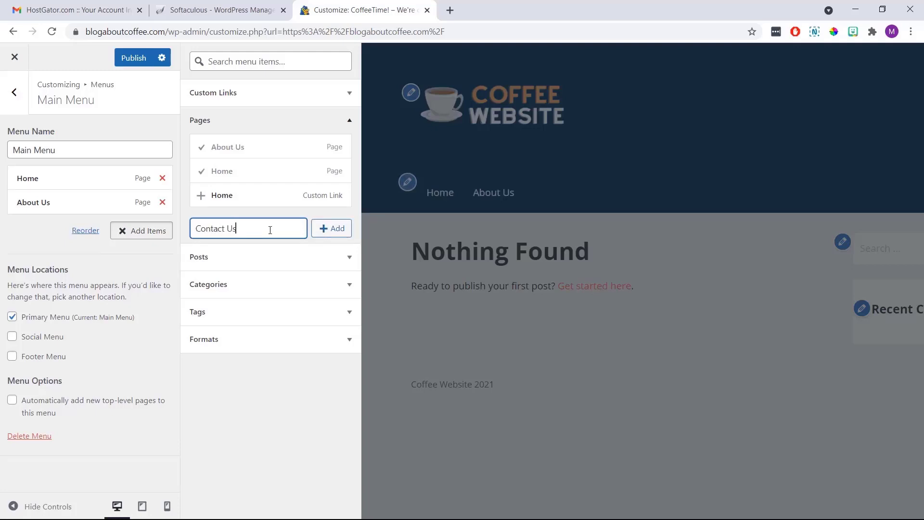
click(325, 229)
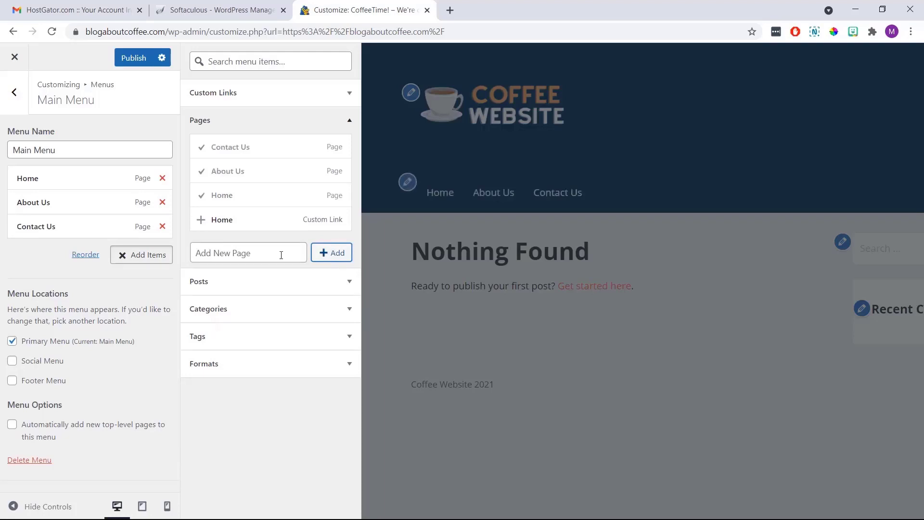
click(281, 255)
text(Type)
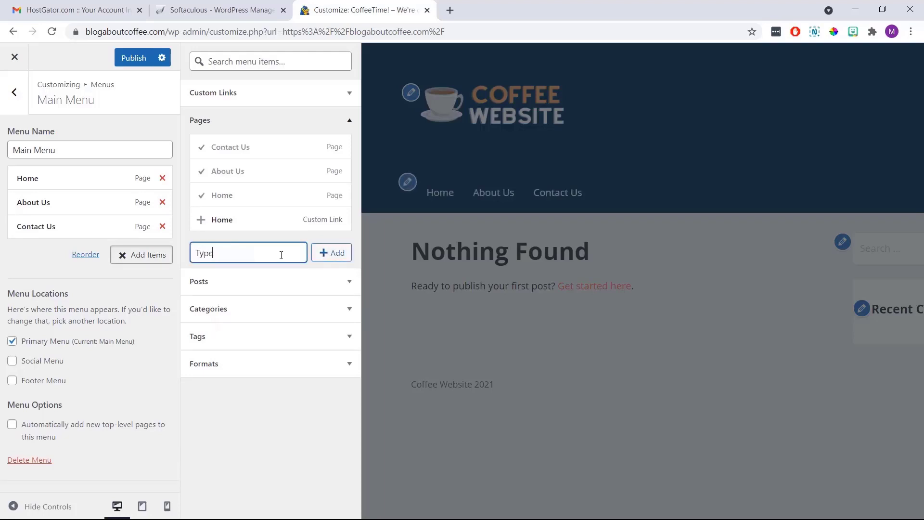
text(s of Coffee)
click(322, 259)
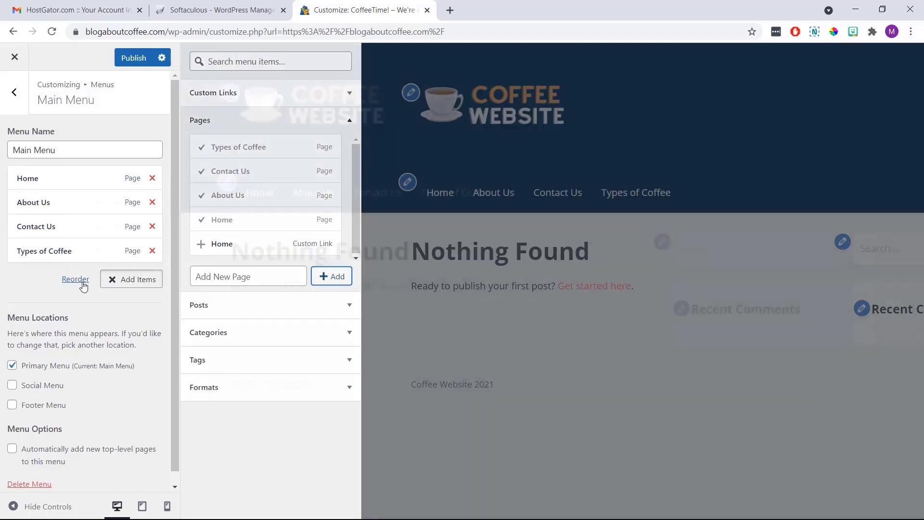
Move Types of Coffee up to second after Home, preview its page, and publish the menu
click(77, 280)
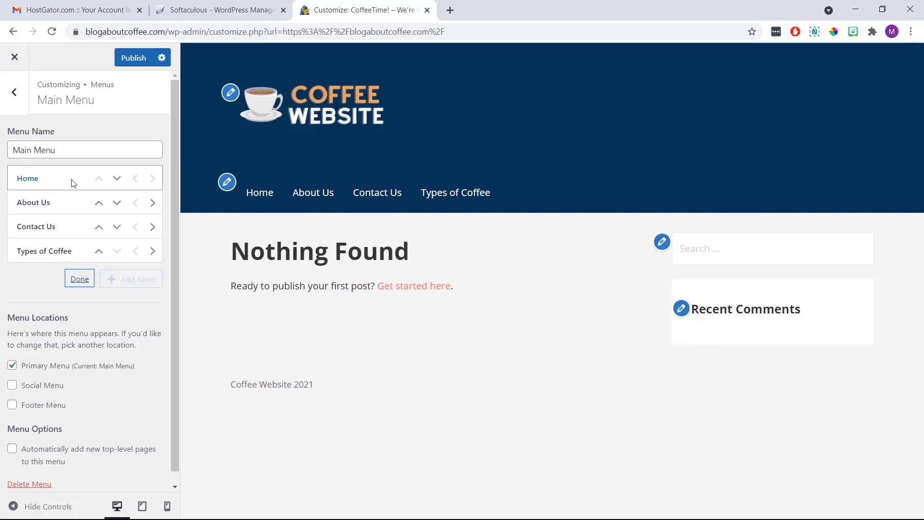
click(99, 251)
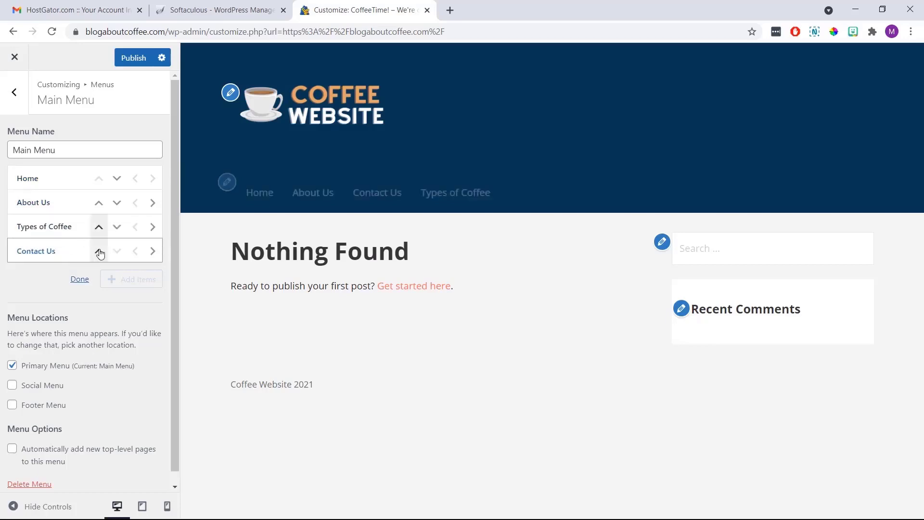
click(99, 226)
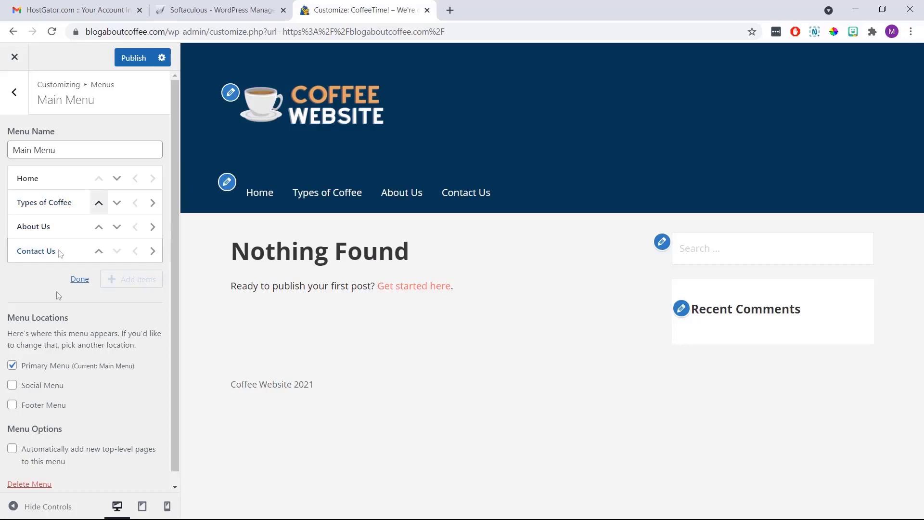
click(80, 279)
click(102, 294)
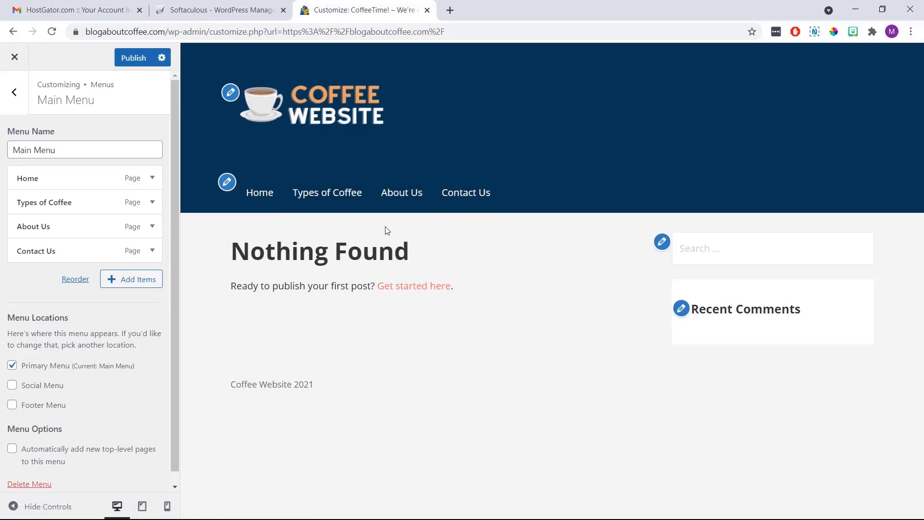
click(338, 201)
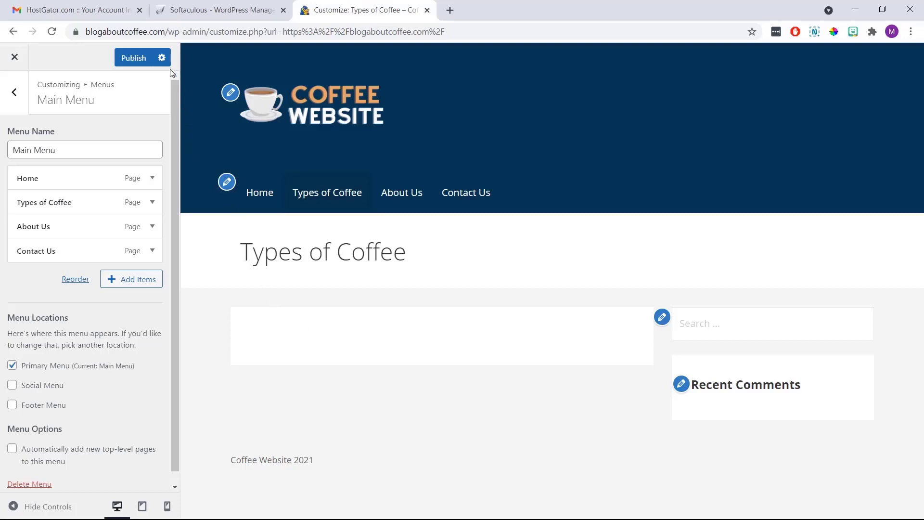
click(139, 58)
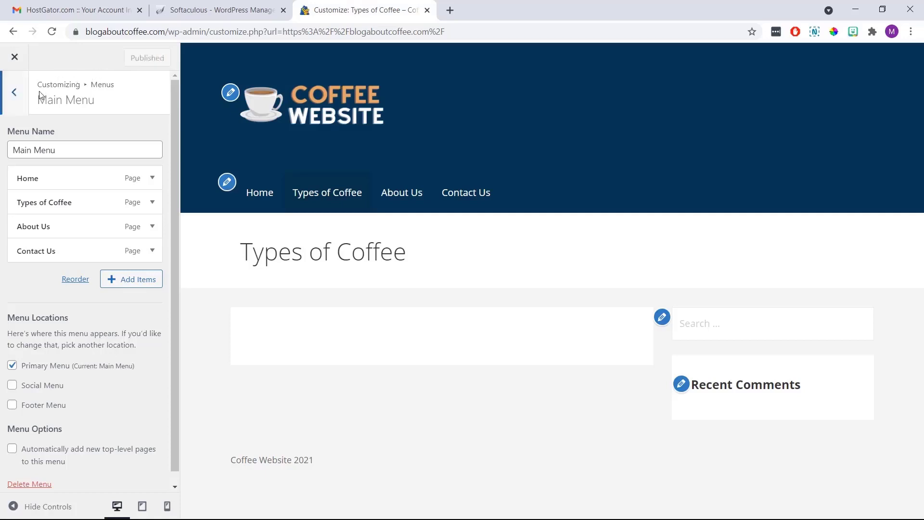
Leave the Menus section and open the Sidebar widget area under Widgets
click(19, 105)
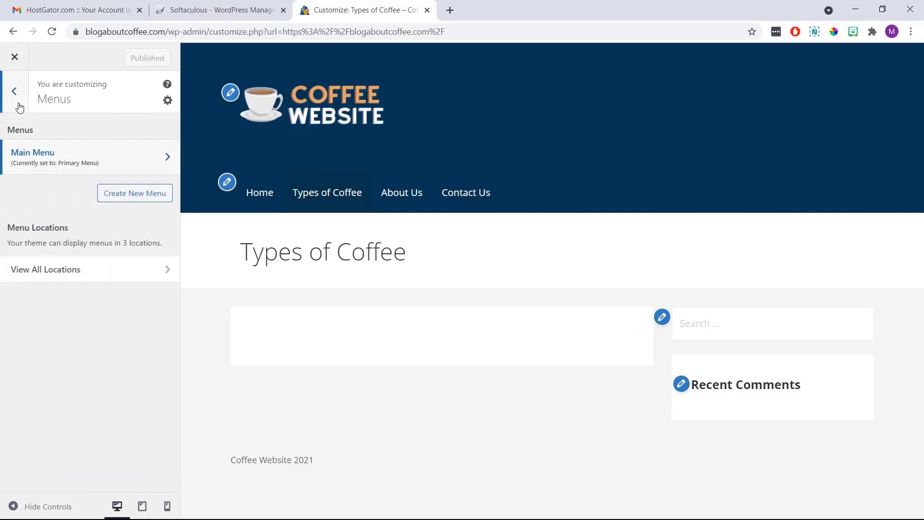
click(24, 102)
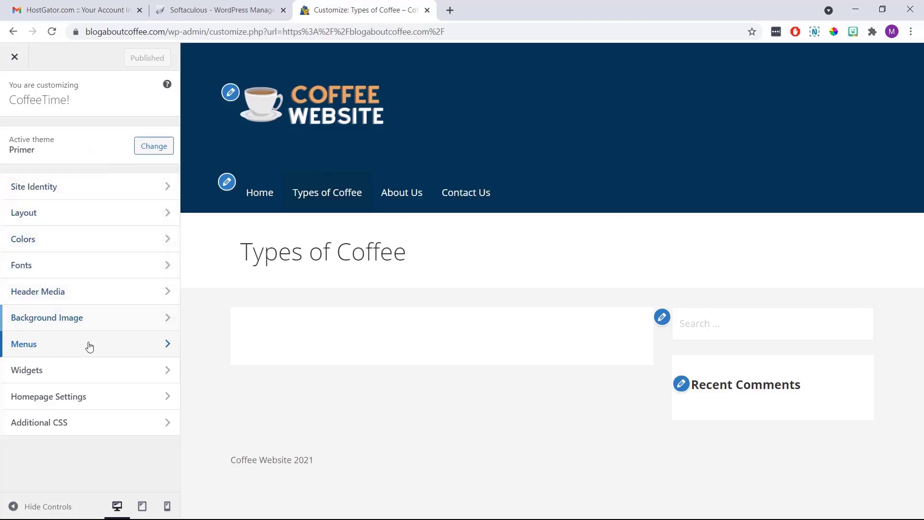
click(100, 370)
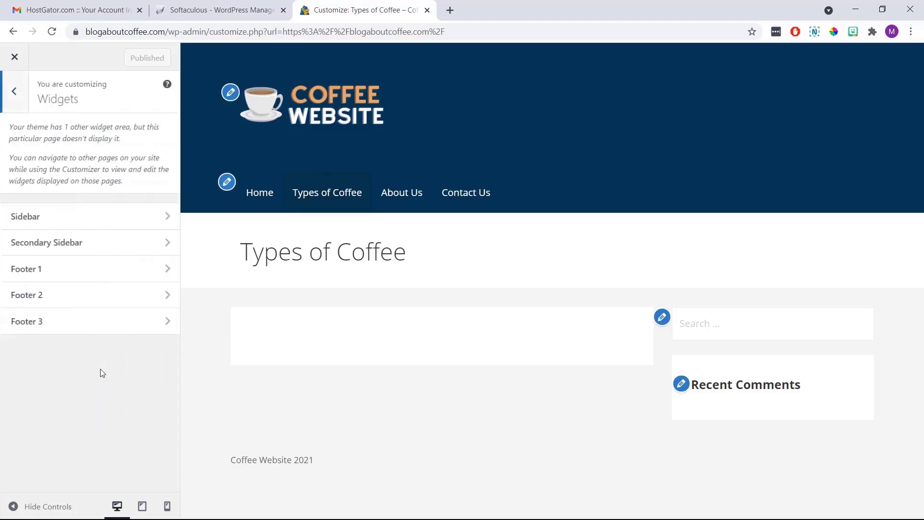
click(96, 222)
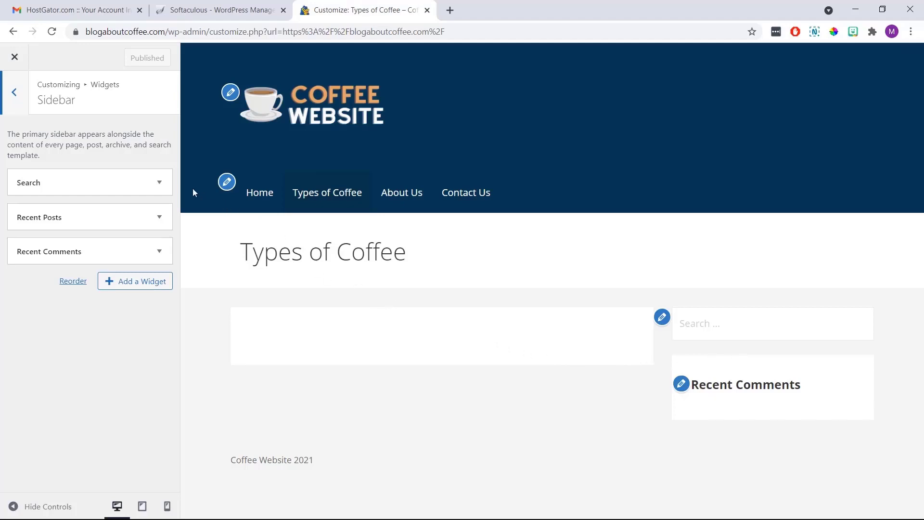
Remove the Search, Recent Posts and Recent Comments widgets from the sidebar
click(157, 185)
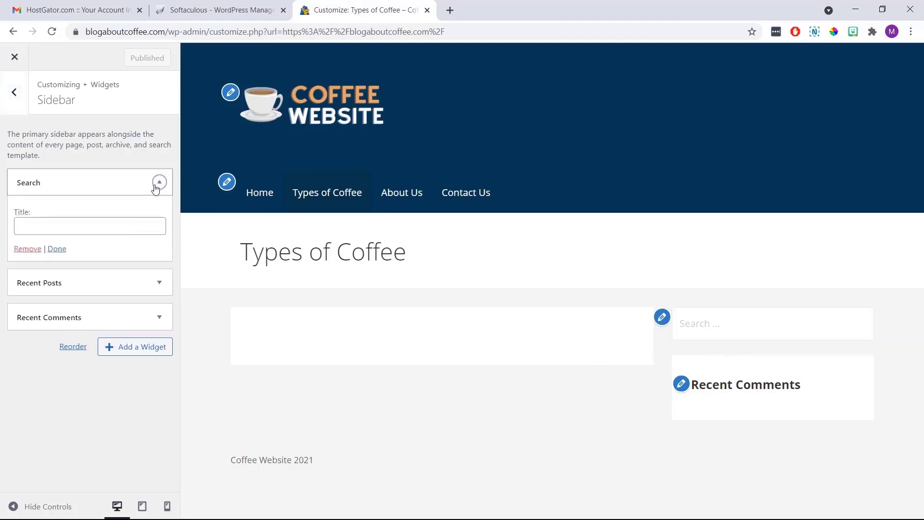
click(33, 249)
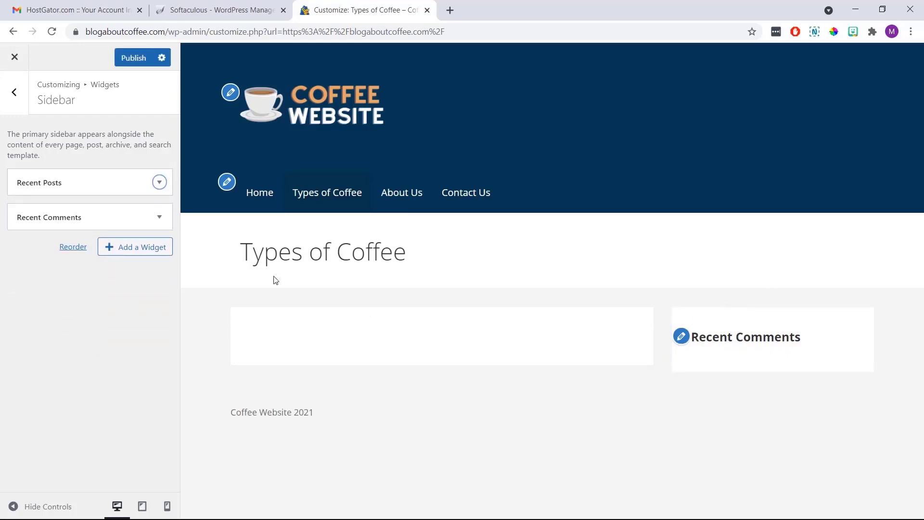
click(142, 182)
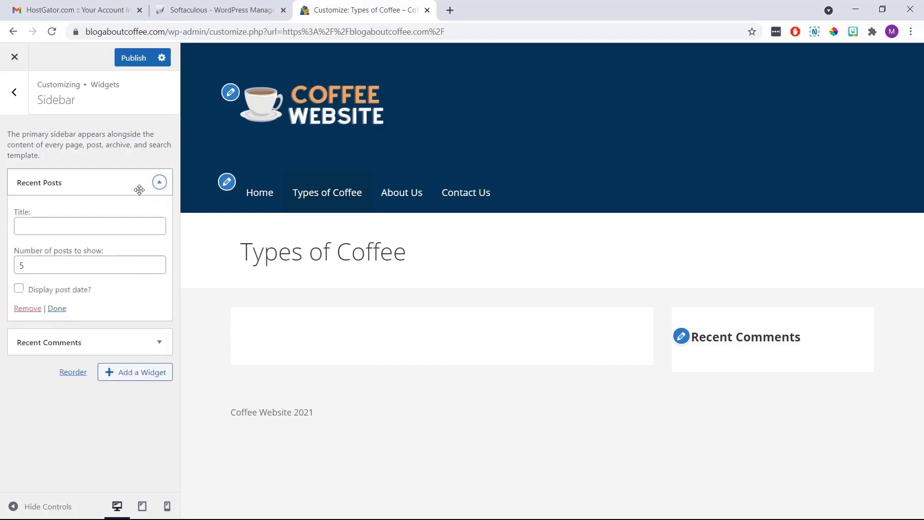
click(30, 308)
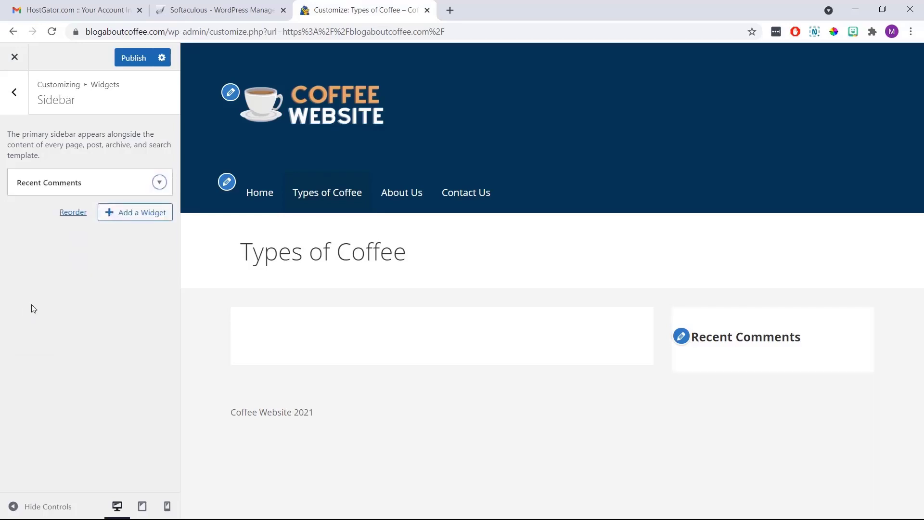
click(97, 178)
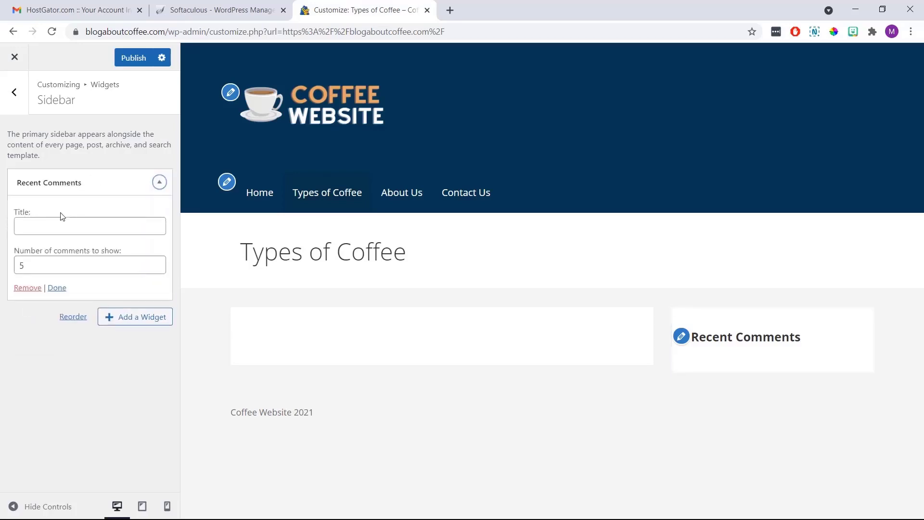
click(30, 288)
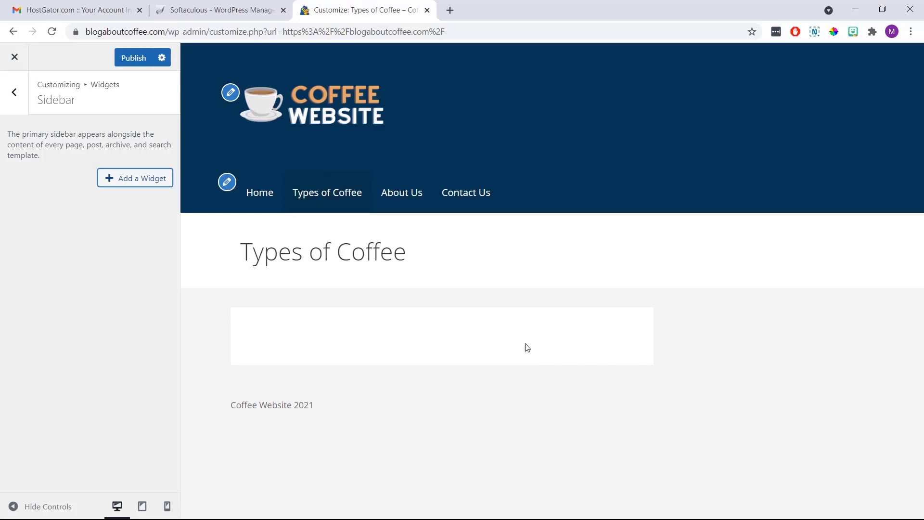
click(133, 183)
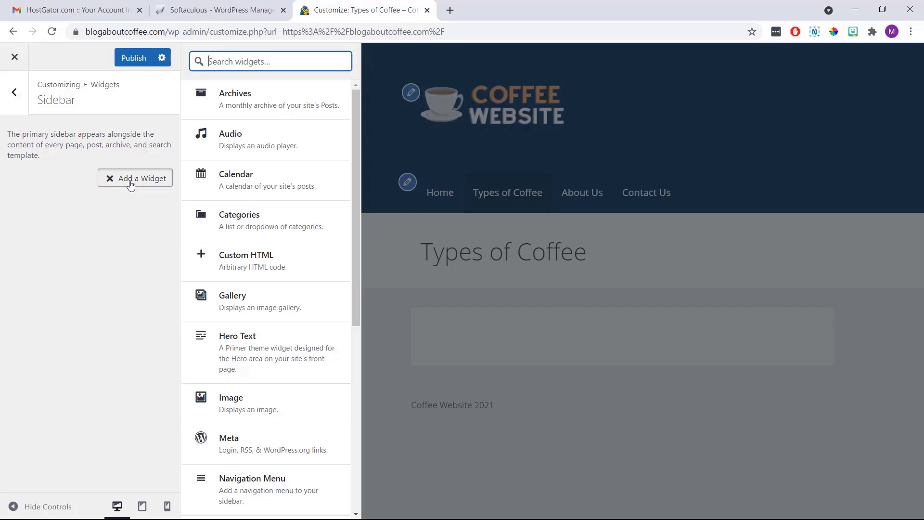
Add a blank Text widget from the available-widgets list to the Sidebar
scroll(275, 212, down, 6)
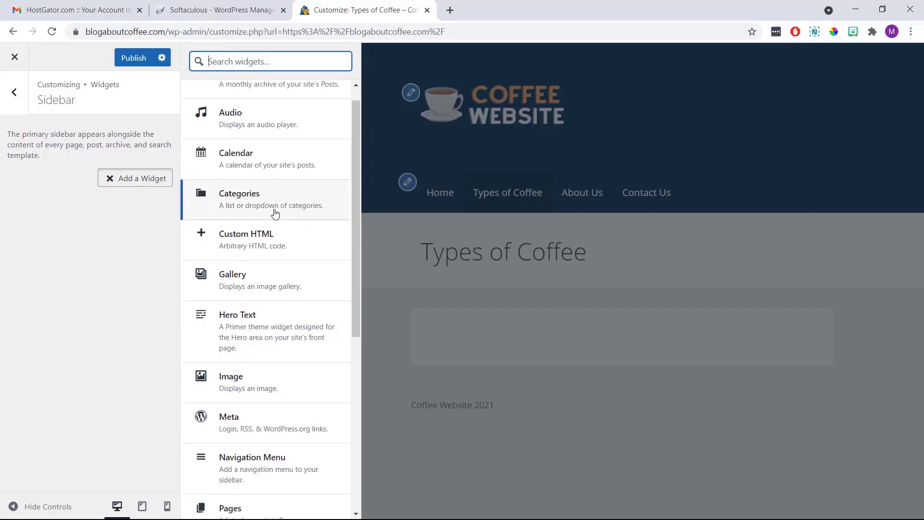
scroll(278, 215, down, 1)
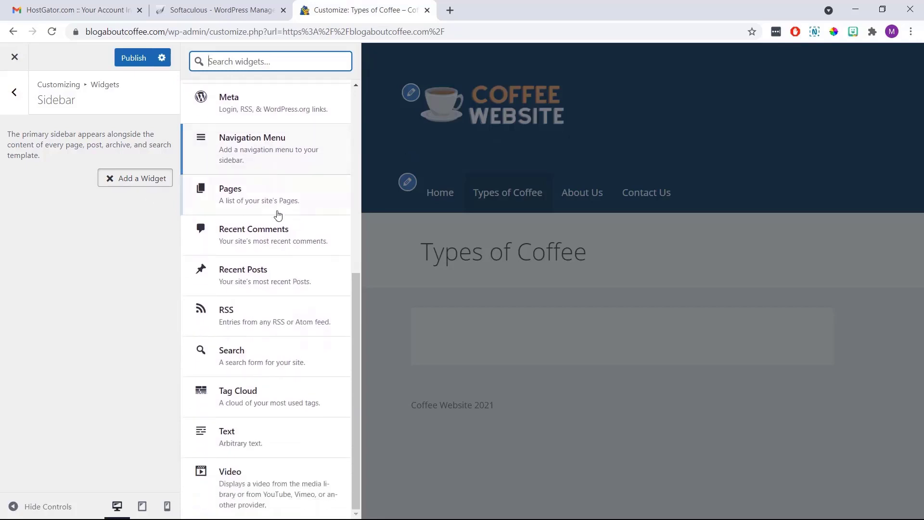
click(267, 437)
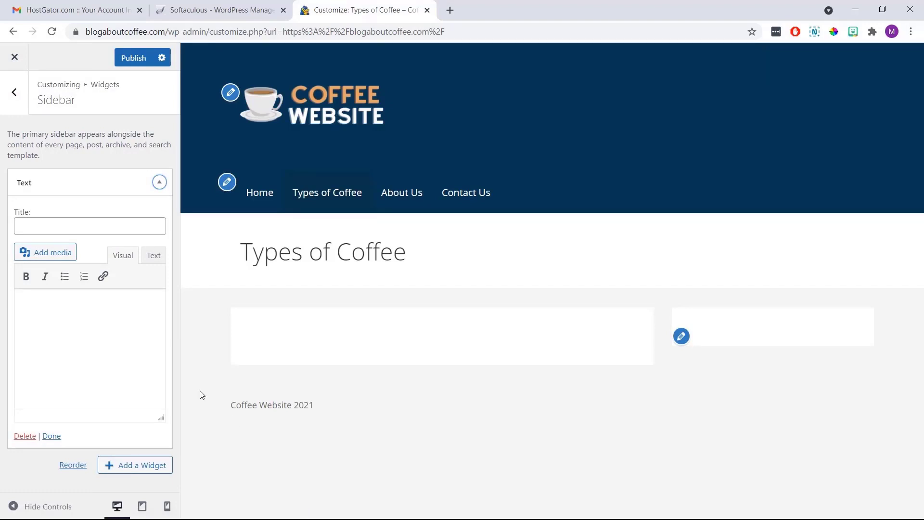
Title the Text widget 'Coffee Website' and write a short paragraph about the website
click(99, 227)
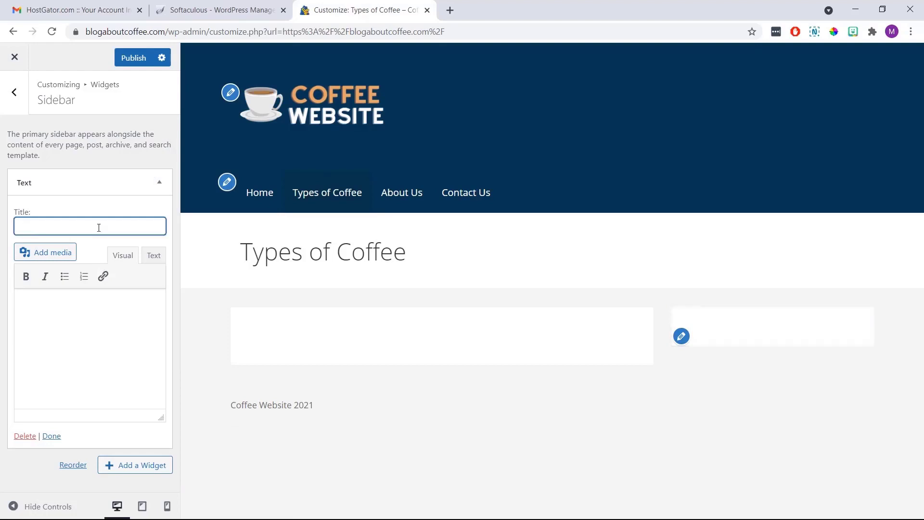
text(Coffee Website)
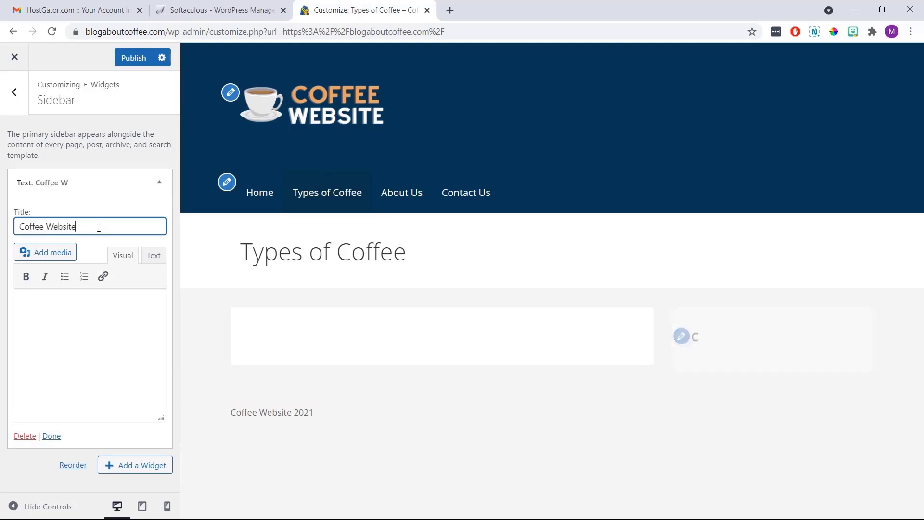
click(73, 312)
text(This is some t)
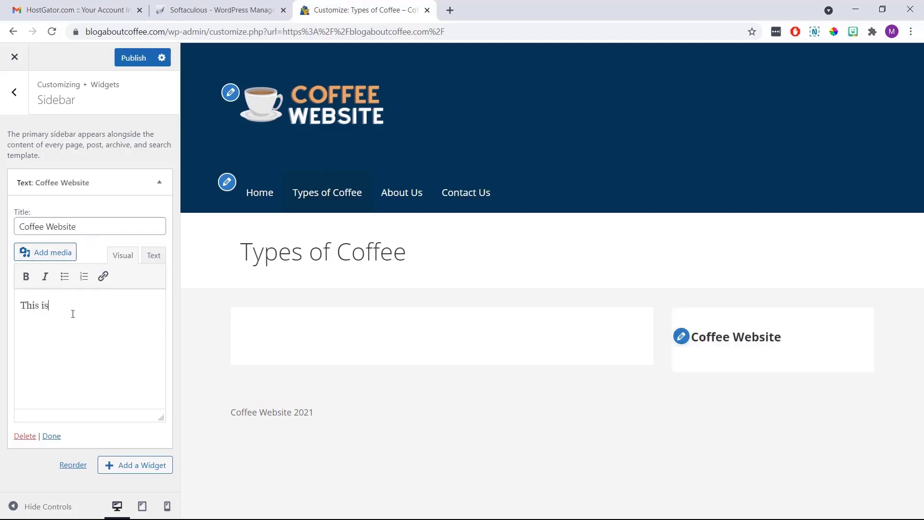
text(ext ab)
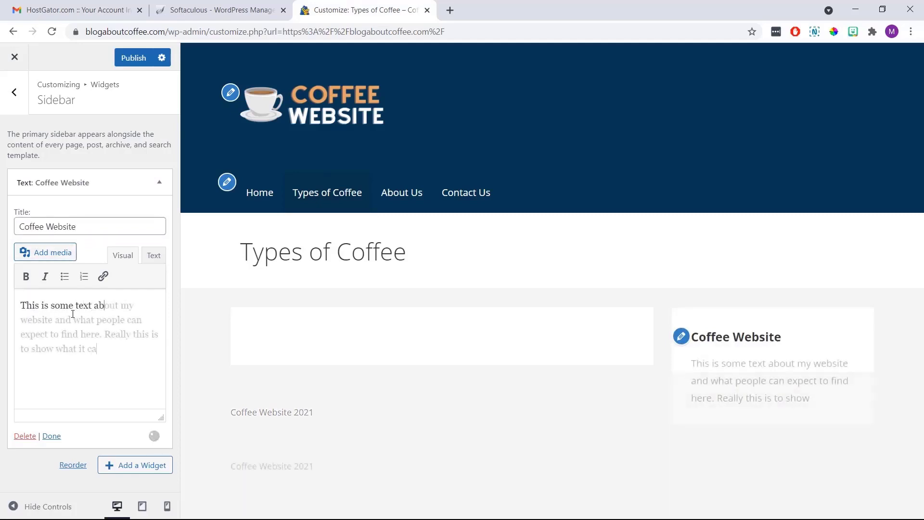
text(look like.)
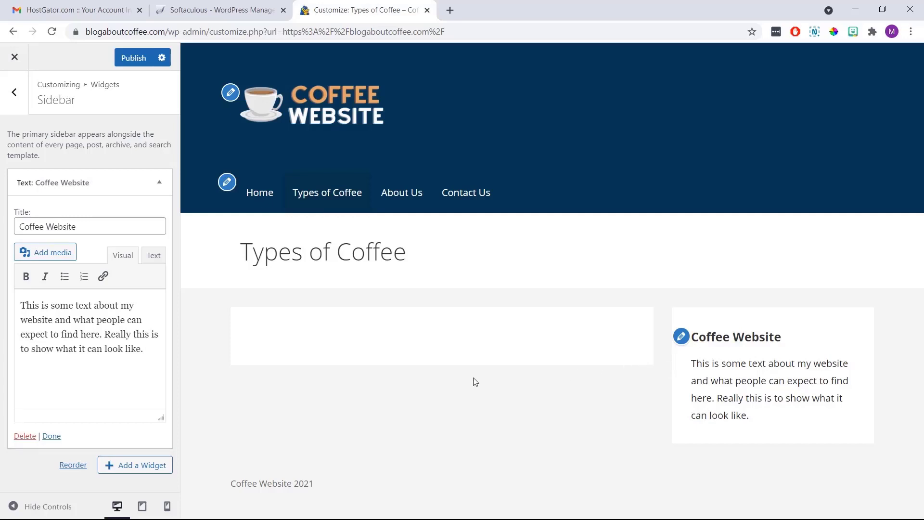
click(54, 437)
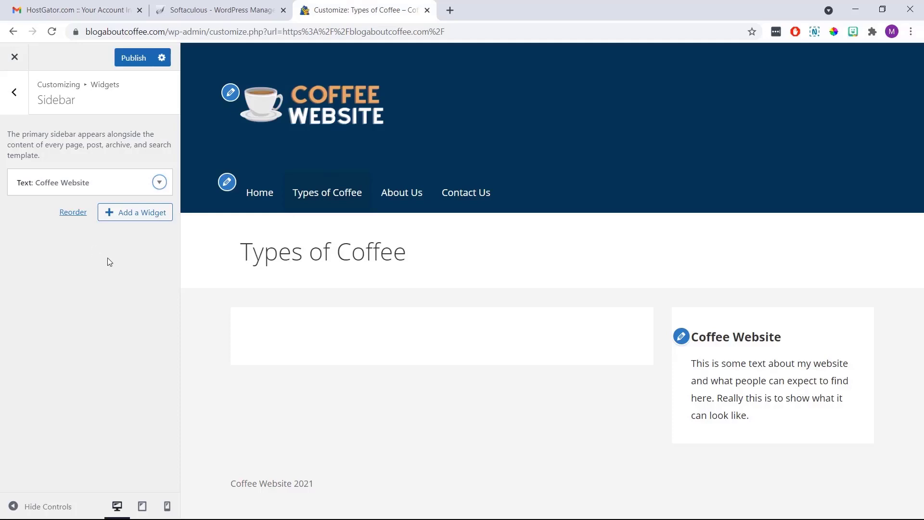
Add a sidebar Image widget holding the uploaded clipart2173284 coffee-cup picture
click(143, 219)
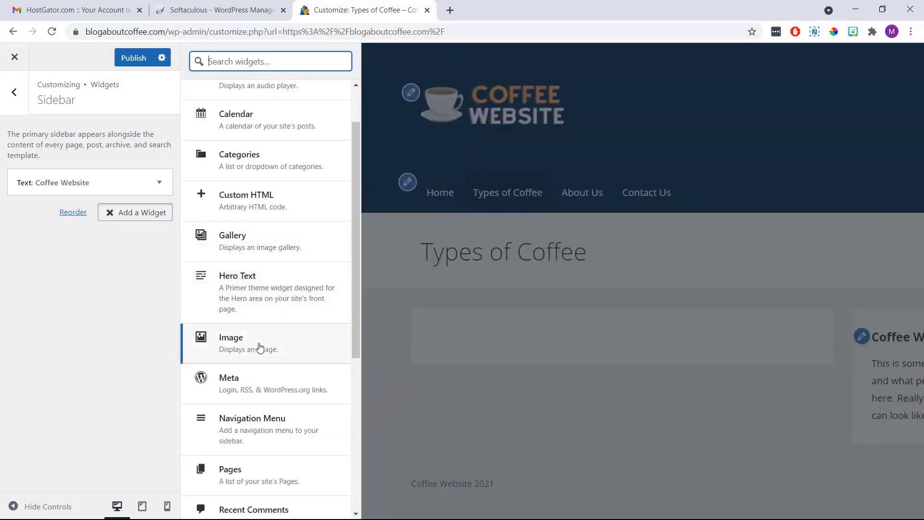
click(259, 347)
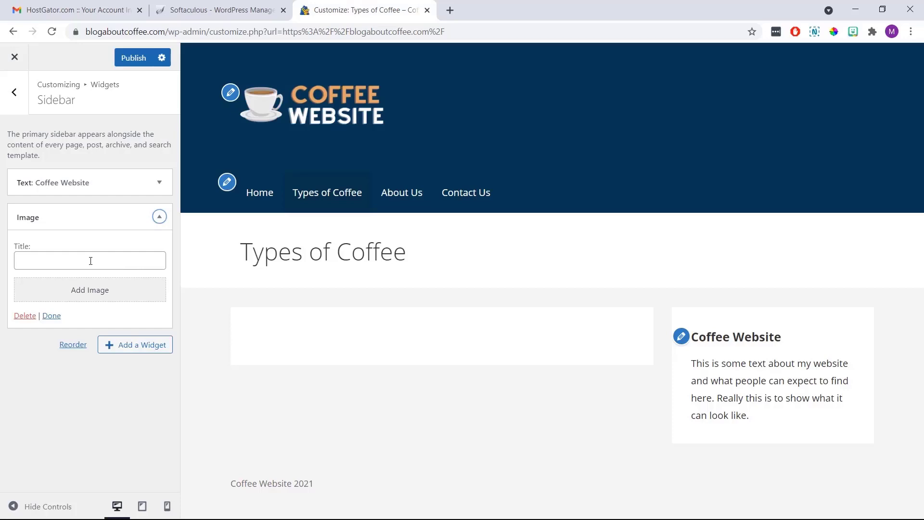
click(83, 290)
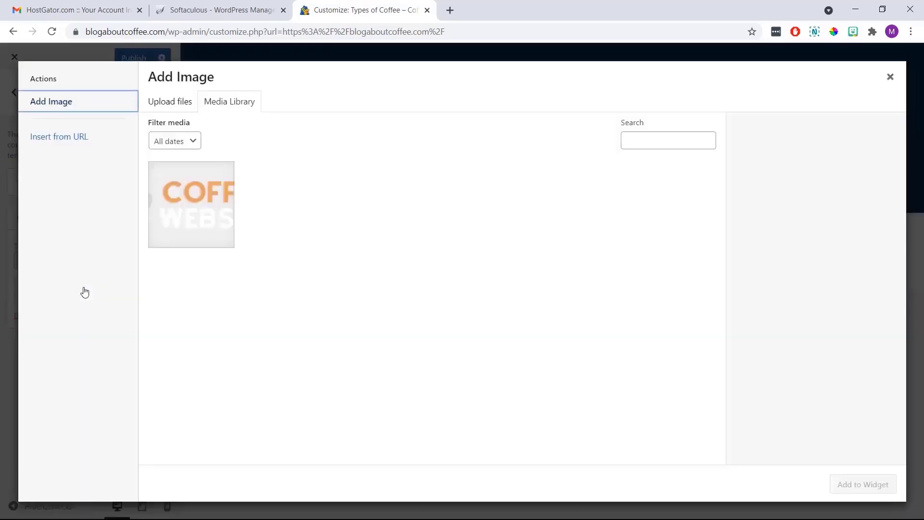
click(174, 106)
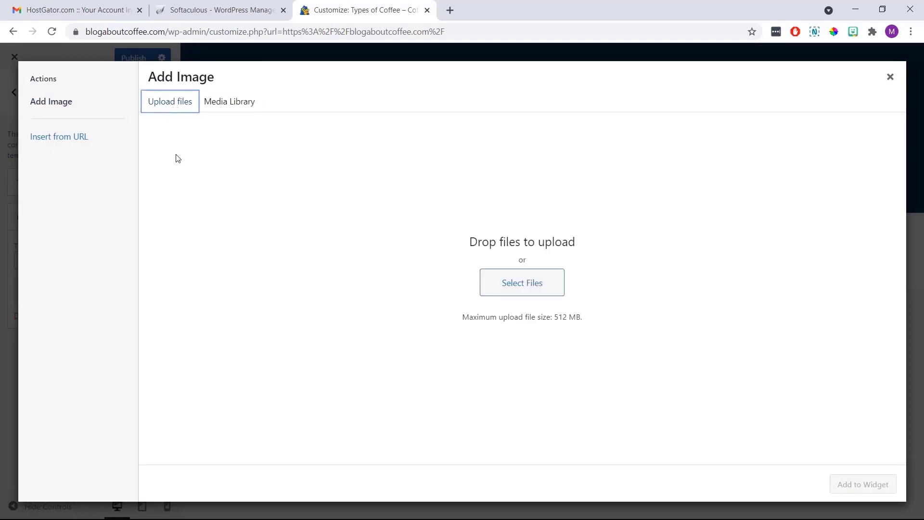
click(501, 291)
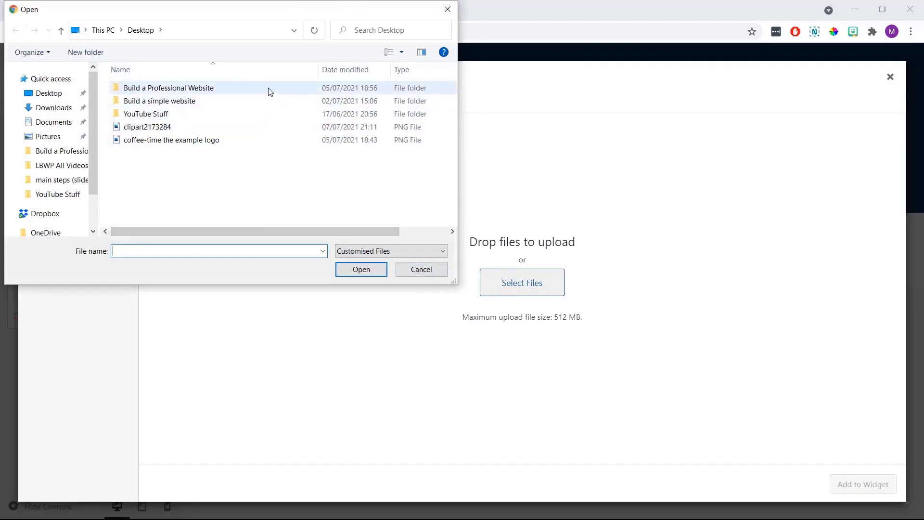
click(250, 129)
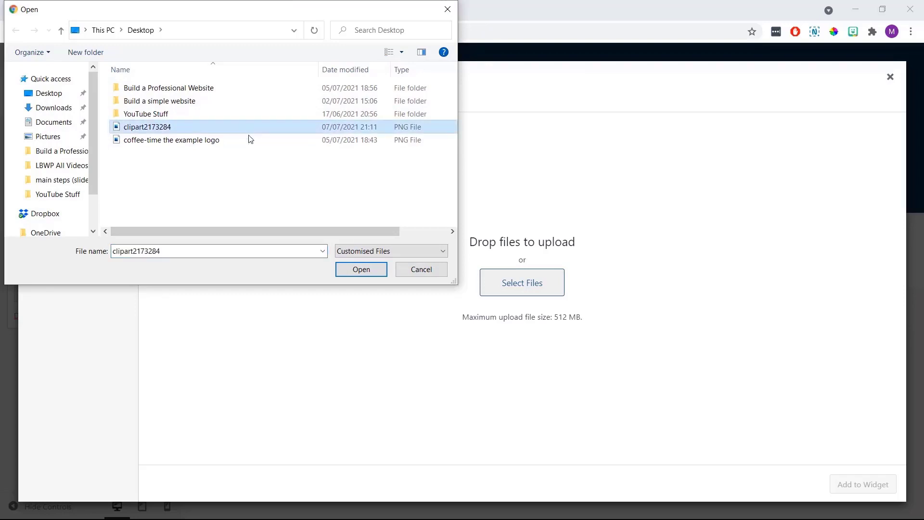
click(345, 270)
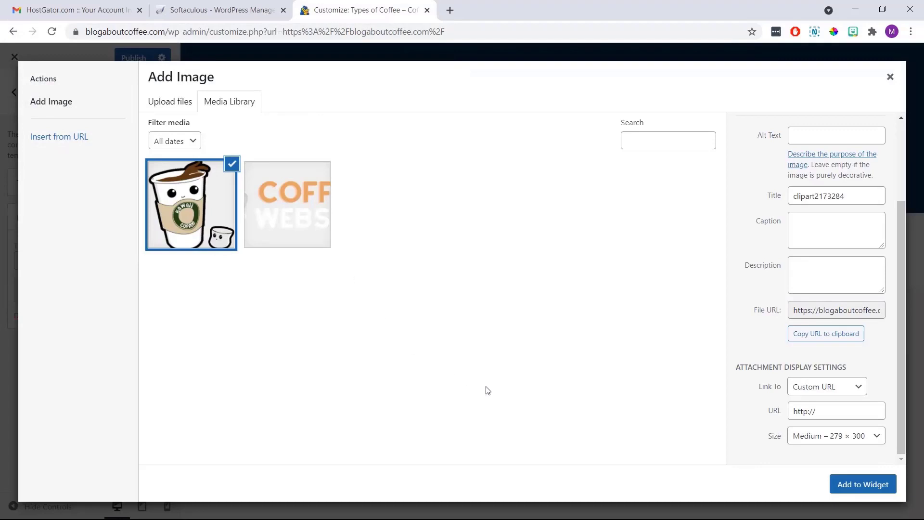
click(843, 487)
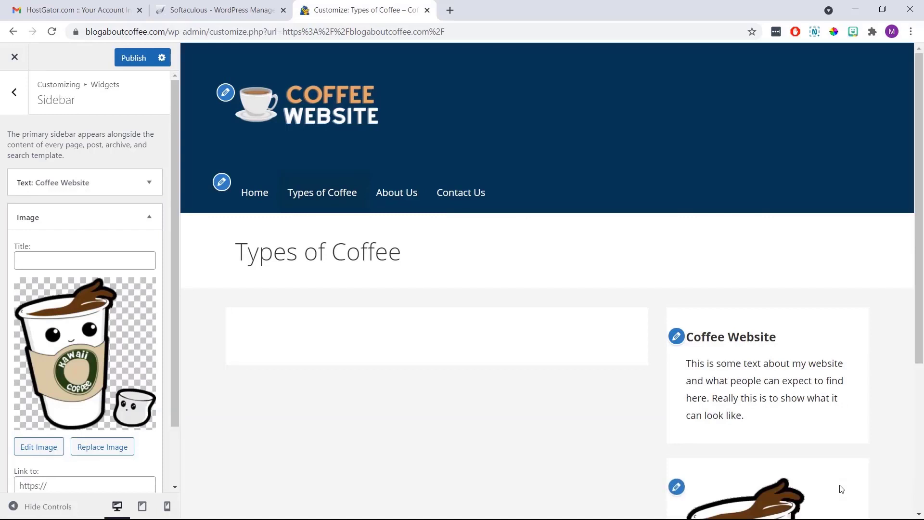
Check the coffee-cup image below the Coffee Website text and close the Image widget's settings
scroll(838, 486, down, 5)
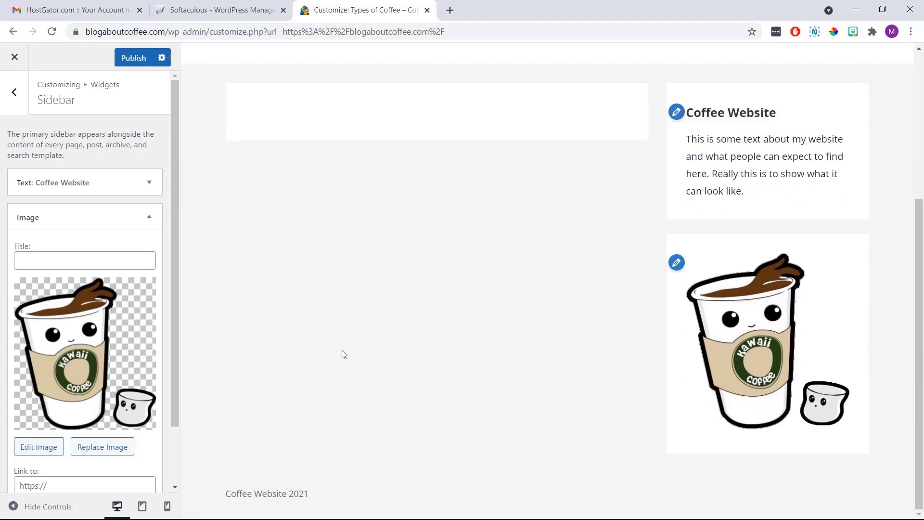
scroll(120, 385, down, 2)
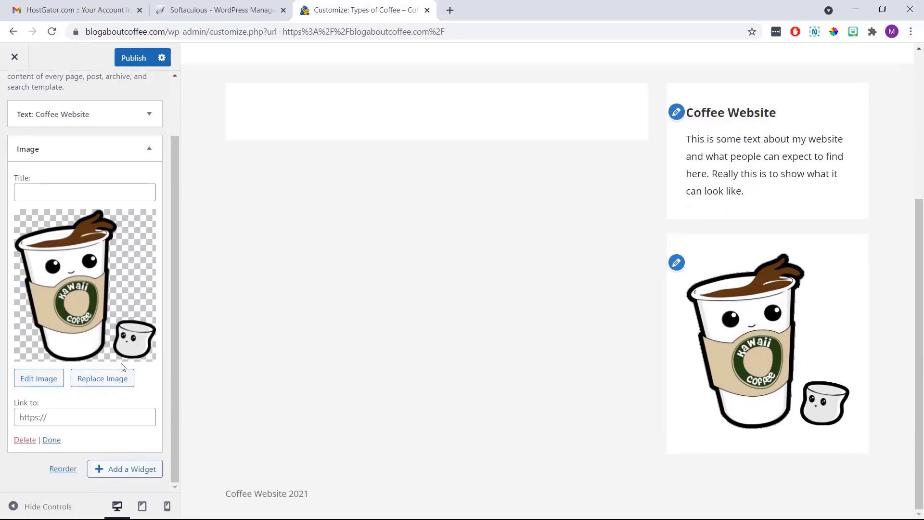
click(51, 439)
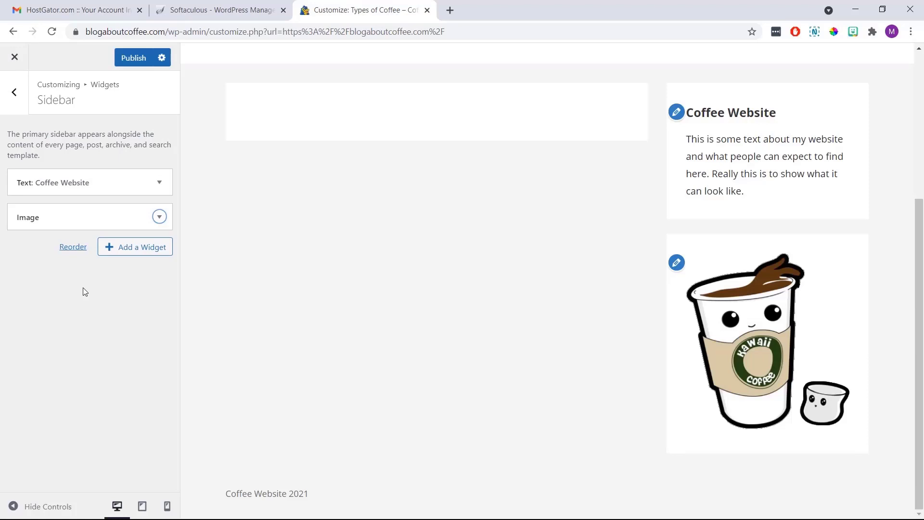
Add a Pages widget titled 'Main Pages', sorted by page order, to the sidebar
click(128, 248)
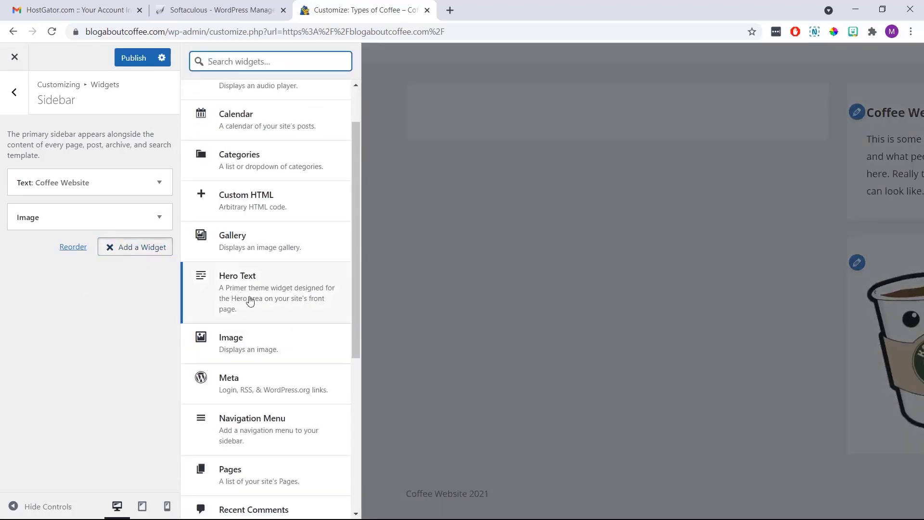
scroll(254, 304, down, 2)
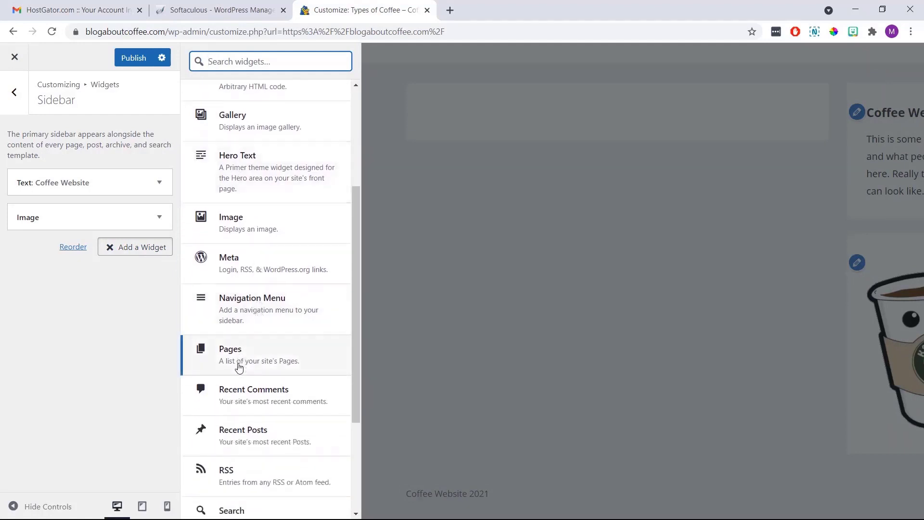
click(256, 365)
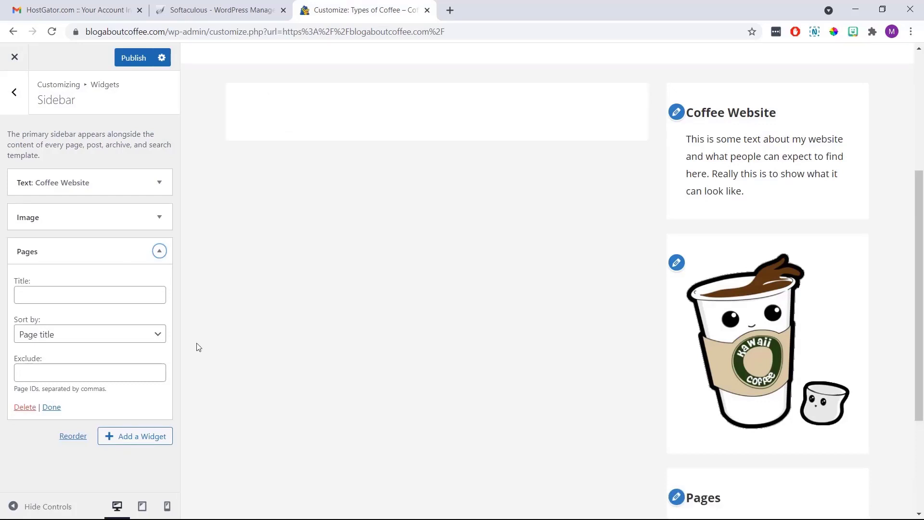
click(135, 291)
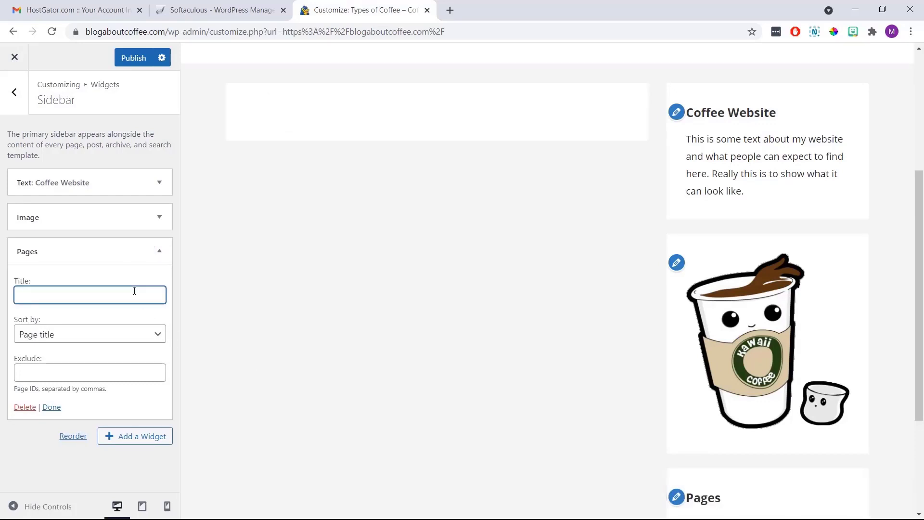
text(Main Pages)
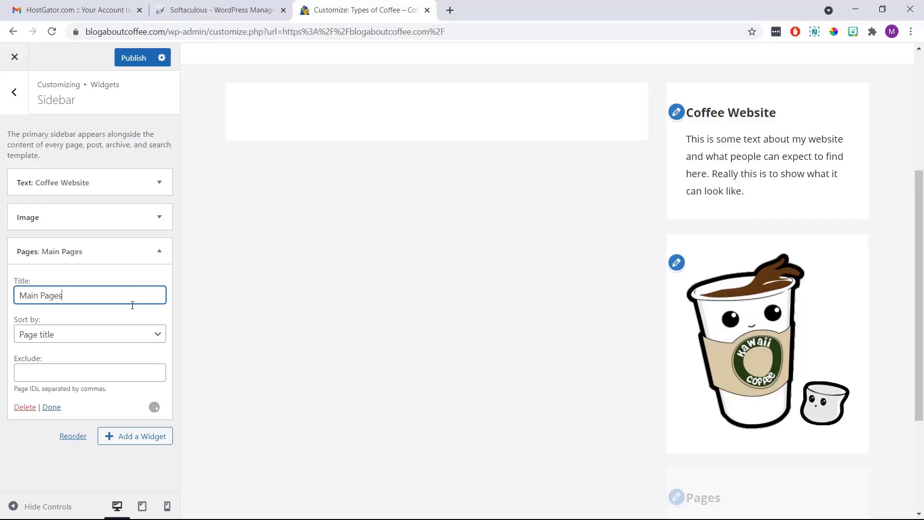
click(135, 310)
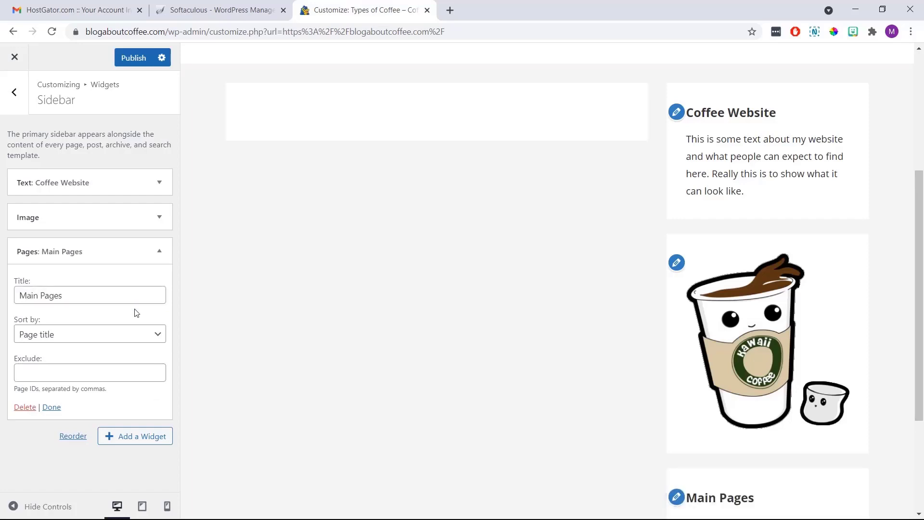
click(129, 335)
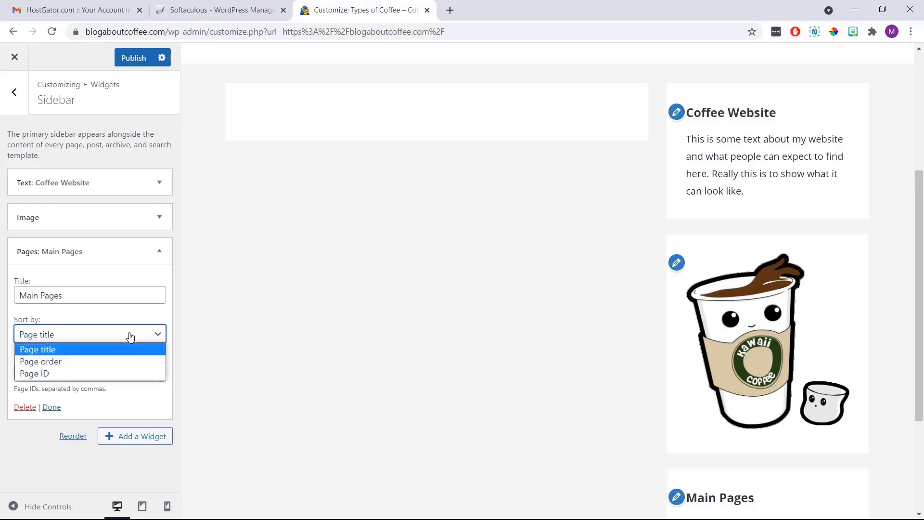
click(123, 361)
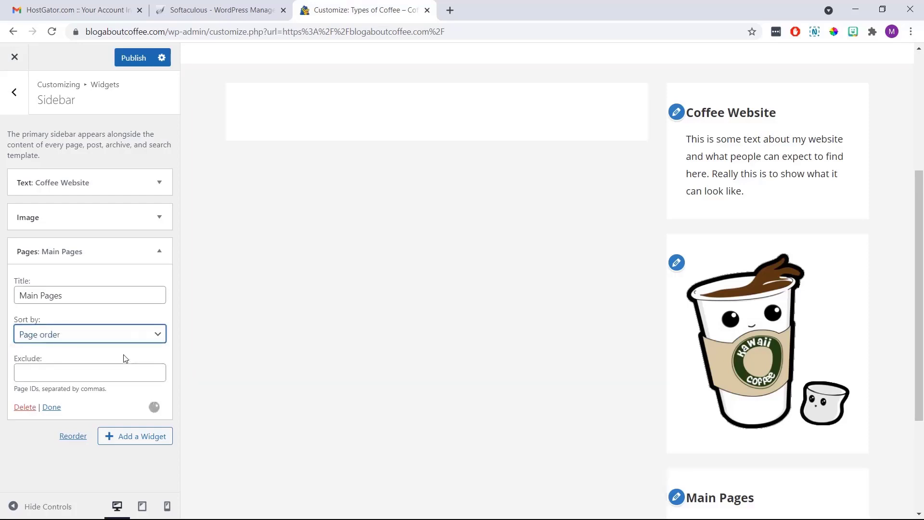
click(126, 355)
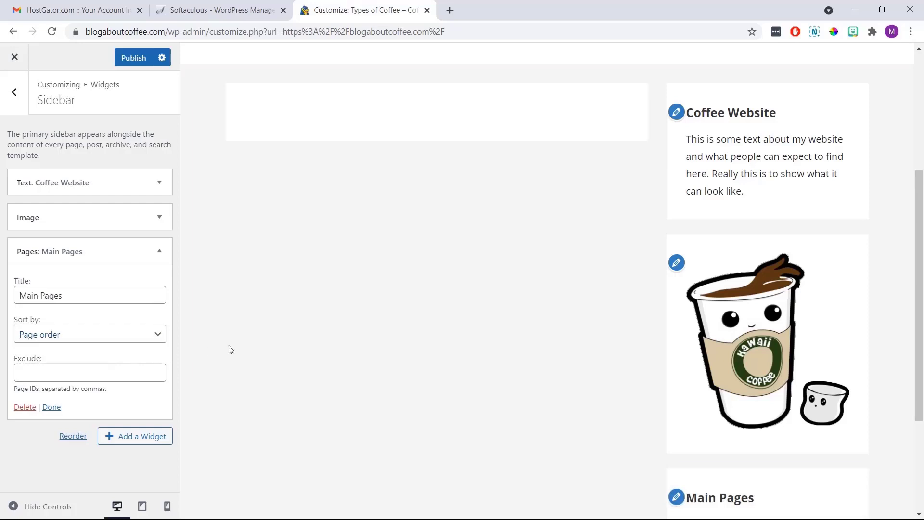
scroll(589, 287, down, 3)
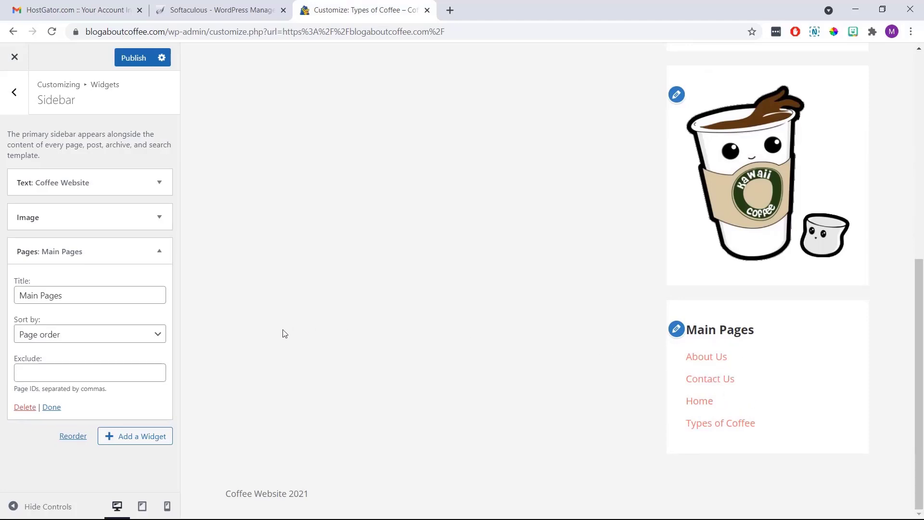
click(54, 407)
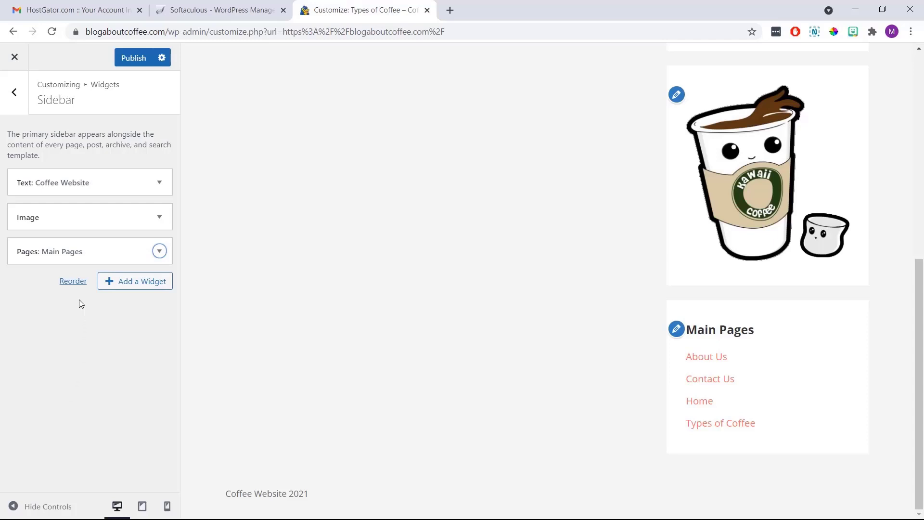
Reorder the sidebar to Image, Main Pages, then Coffee Website text, and publish
click(75, 288)
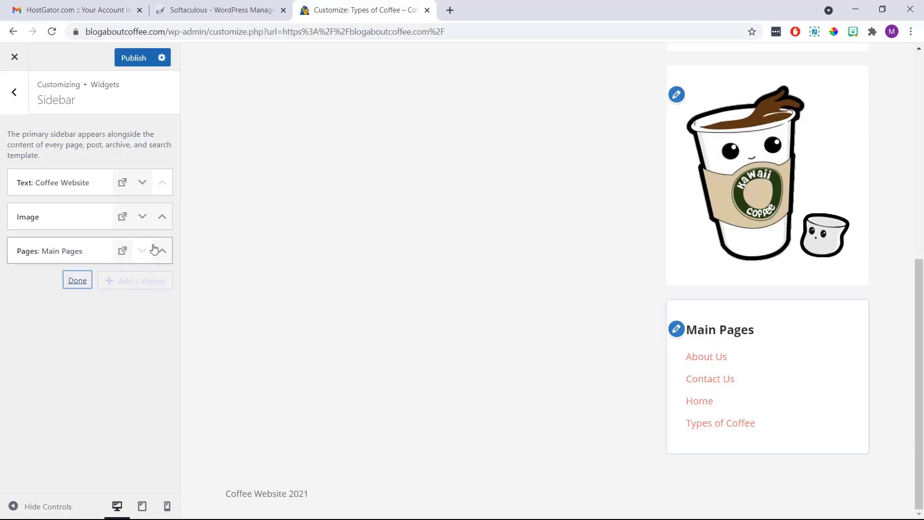
click(162, 217)
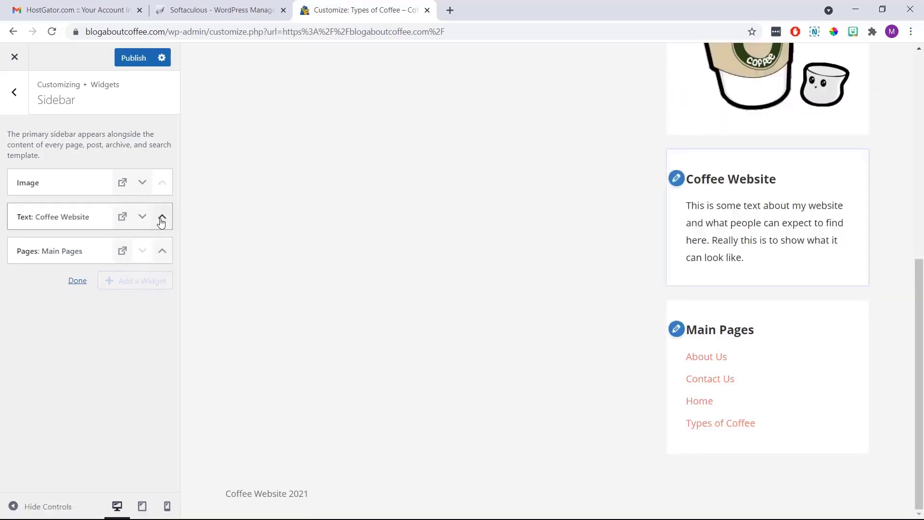
click(162, 250)
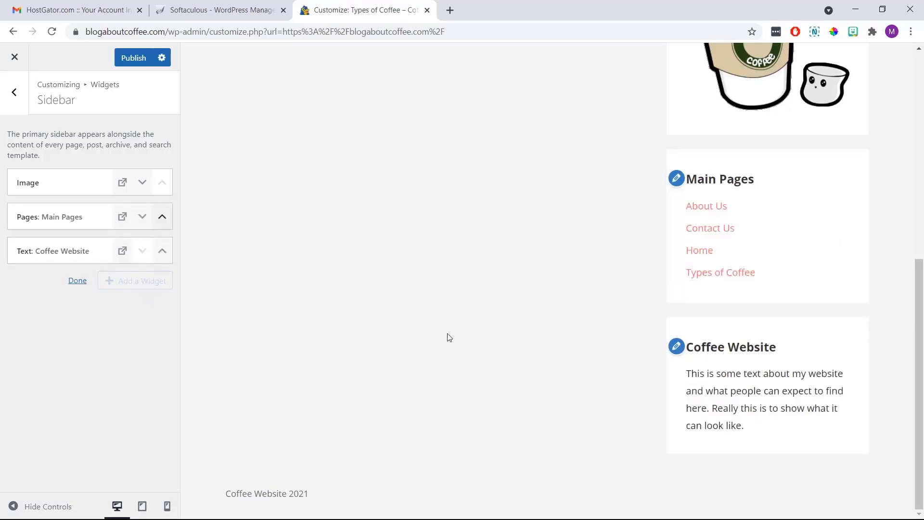
scroll(614, 209, up, 5)
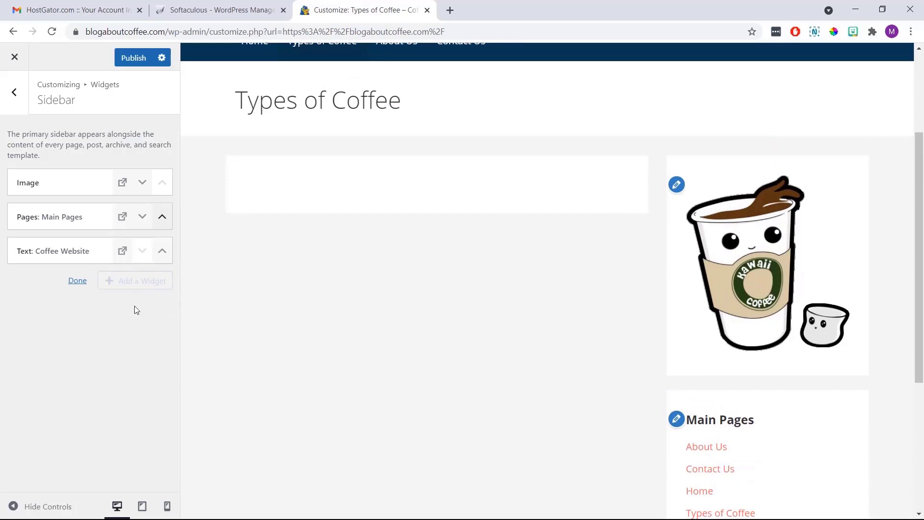
click(78, 282)
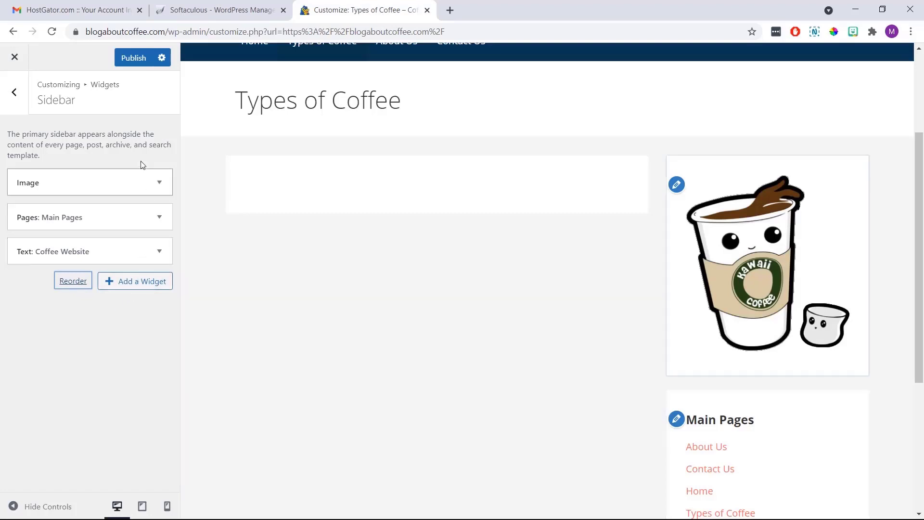
click(135, 57)
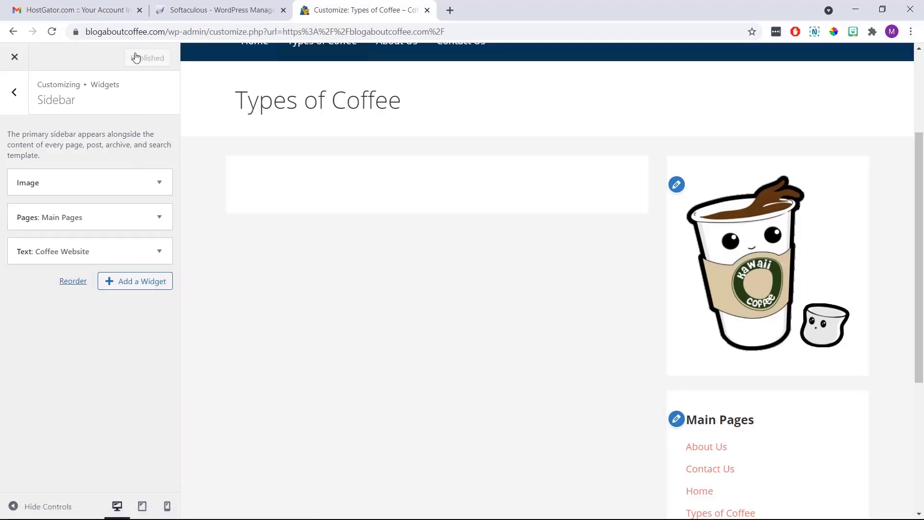
Set the homepage to display the static Home page and publish the setting
click(17, 99)
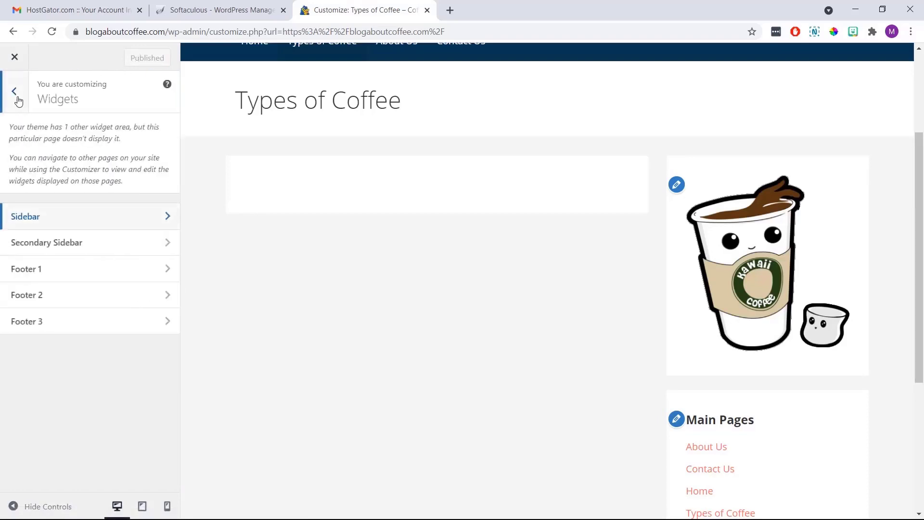
click(17, 100)
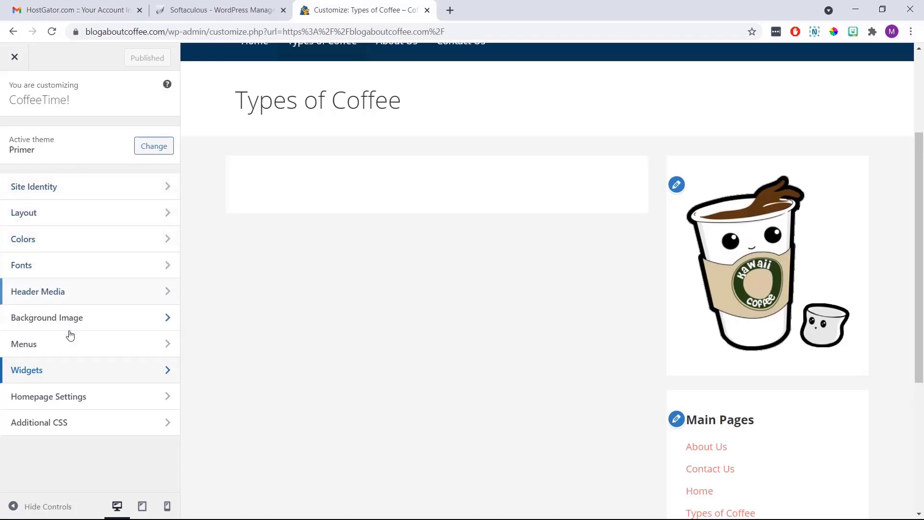
click(111, 397)
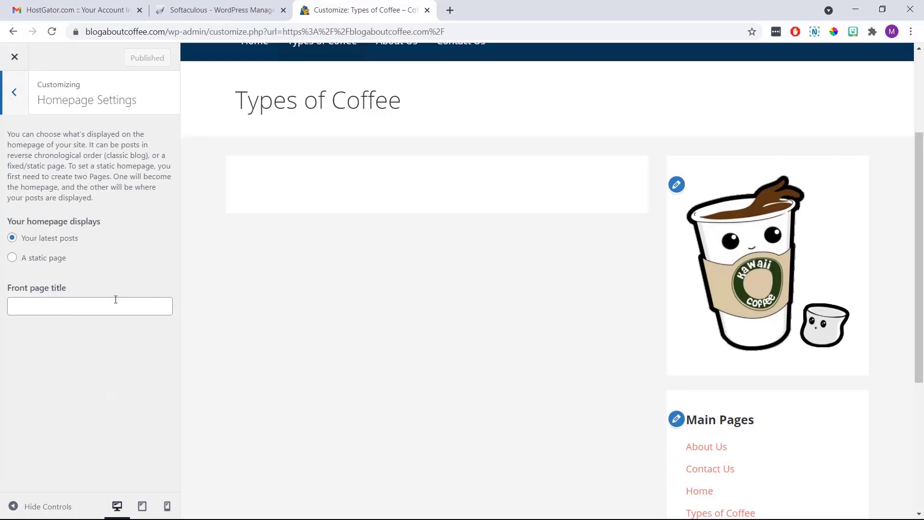
click(12, 259)
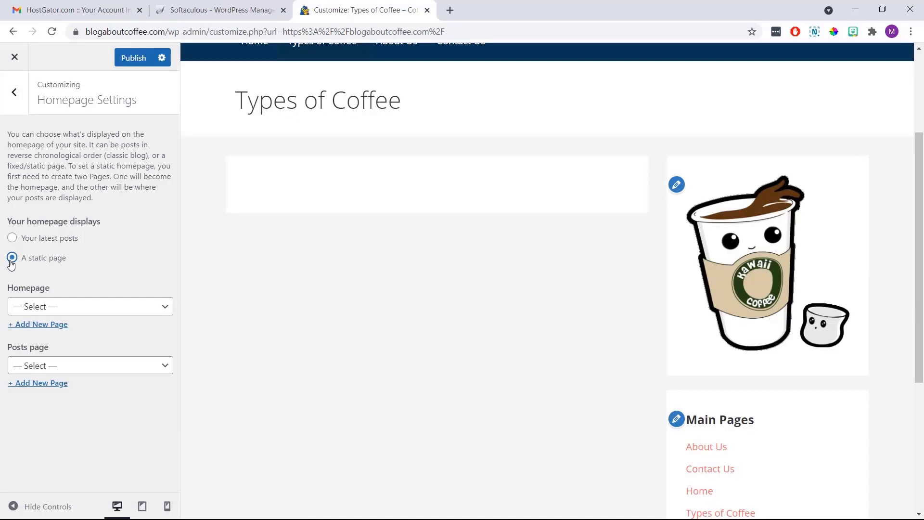
click(82, 310)
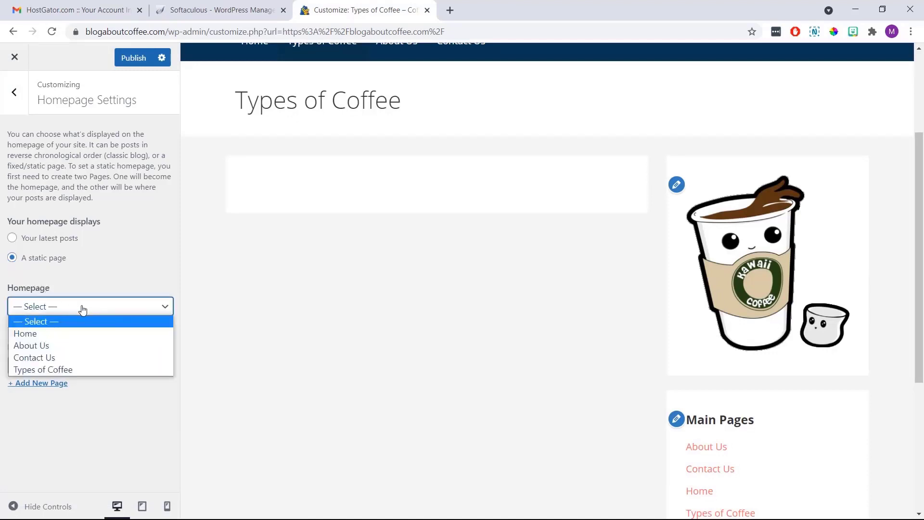
click(81, 334)
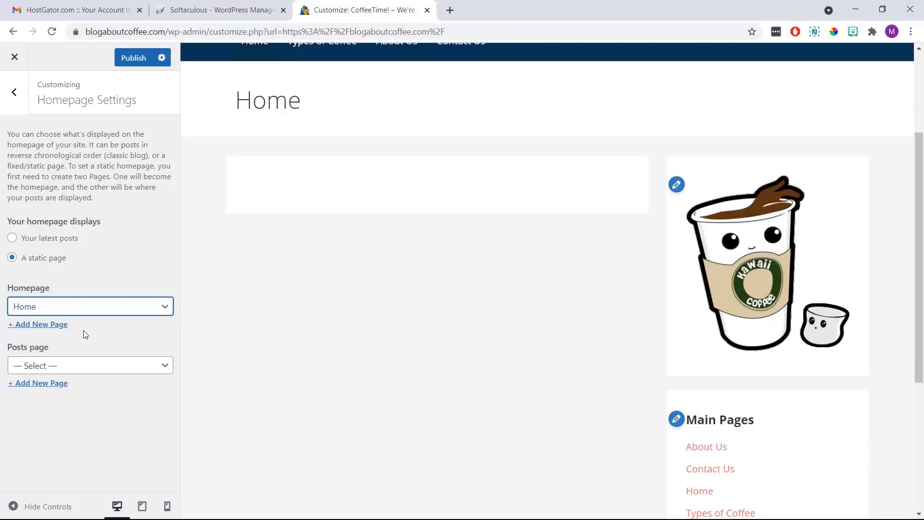
click(134, 64)
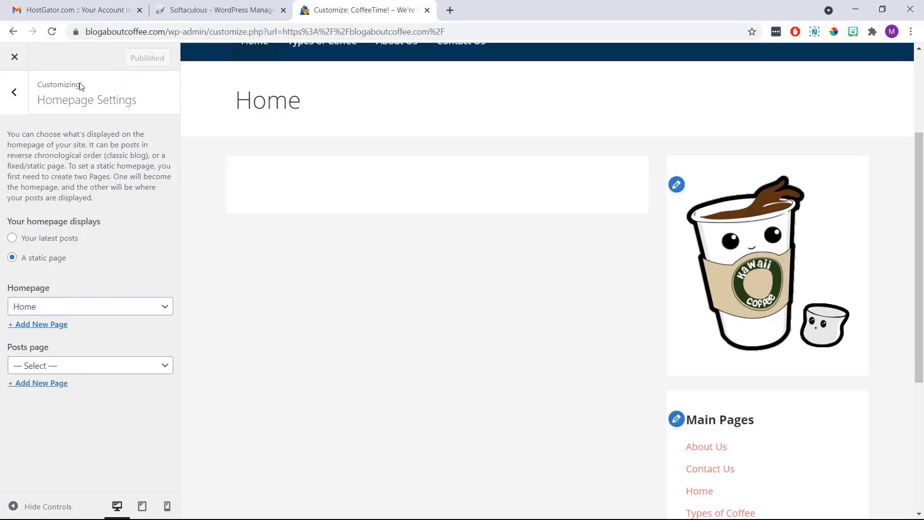
click(15, 94)
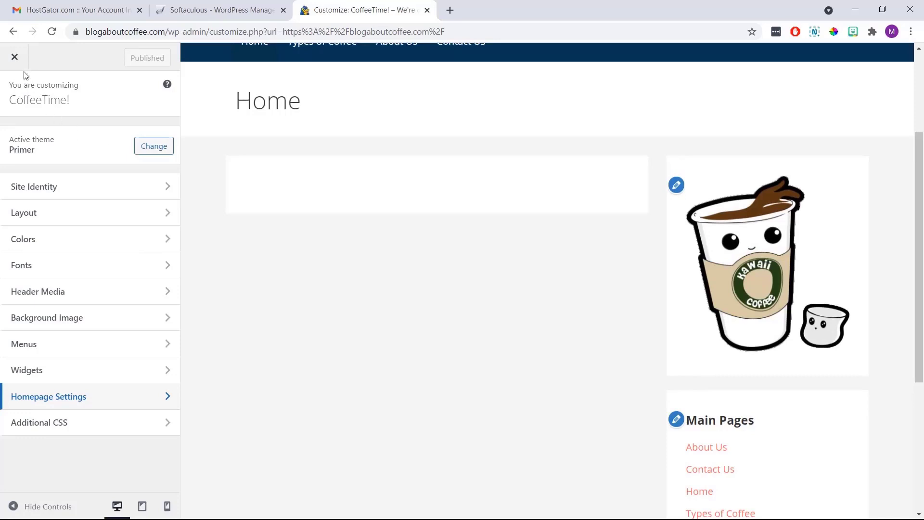
Close the Customizer, browse the live Types of Coffee page, then open Home for editing
click(14, 58)
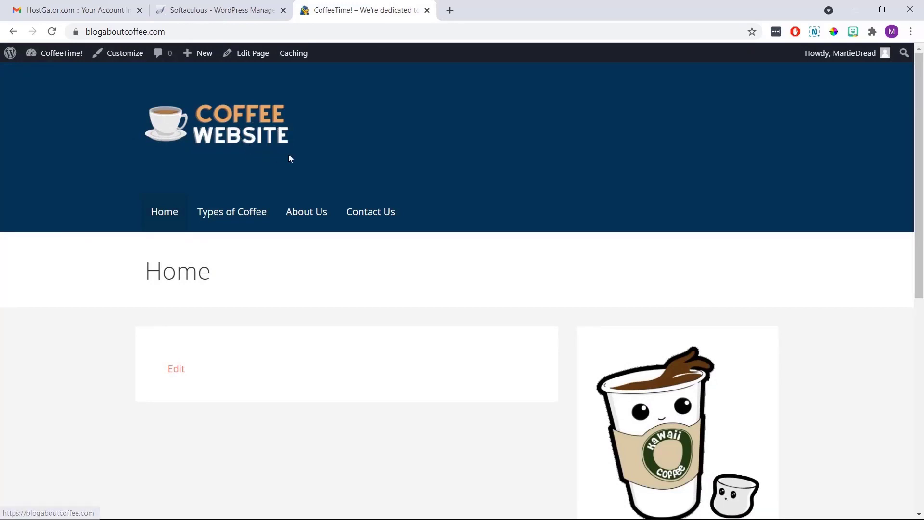
scroll(353, 166, down, 8)
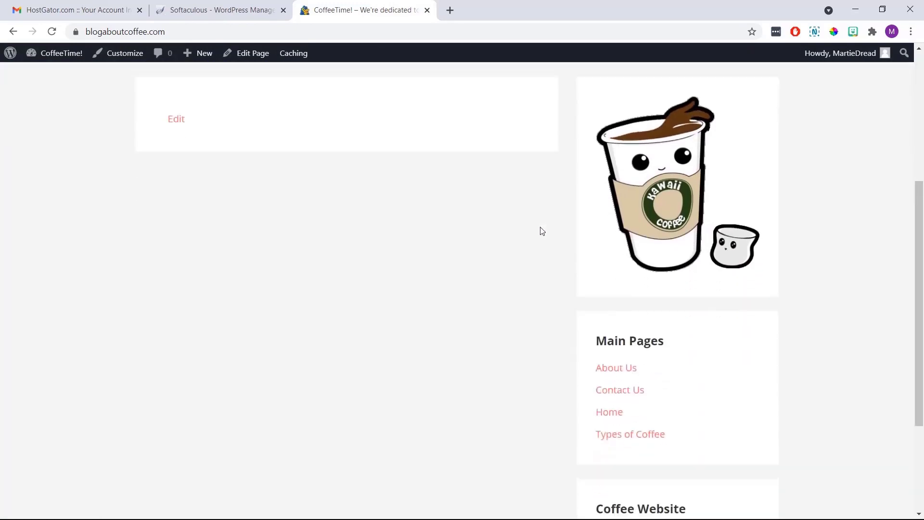
scroll(542, 231, up, 8)
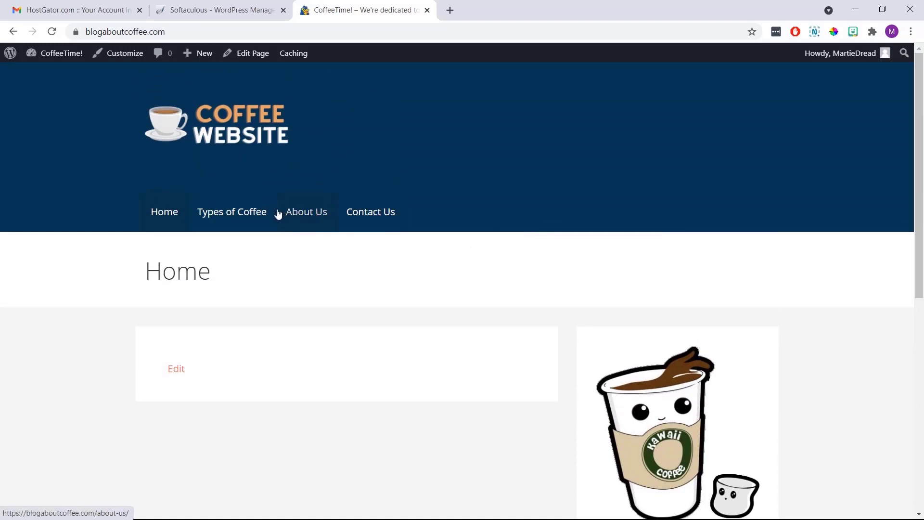
click(257, 214)
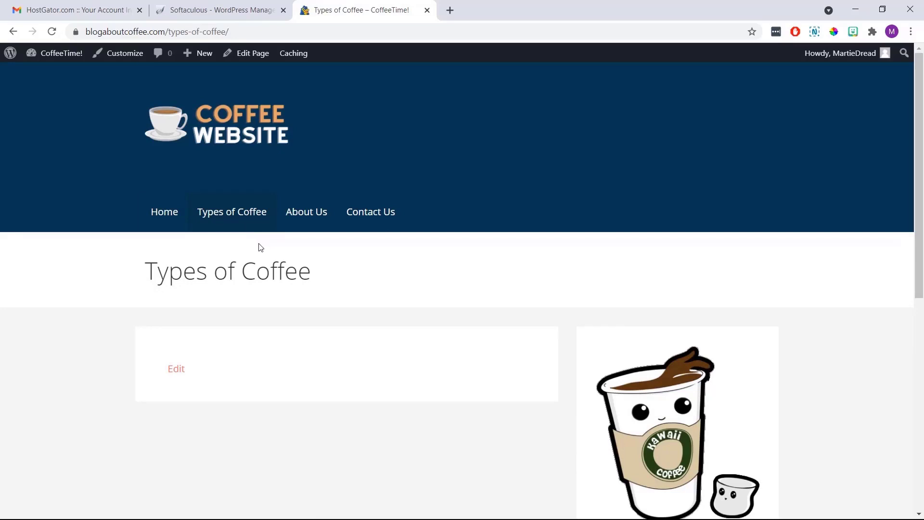
click(169, 226)
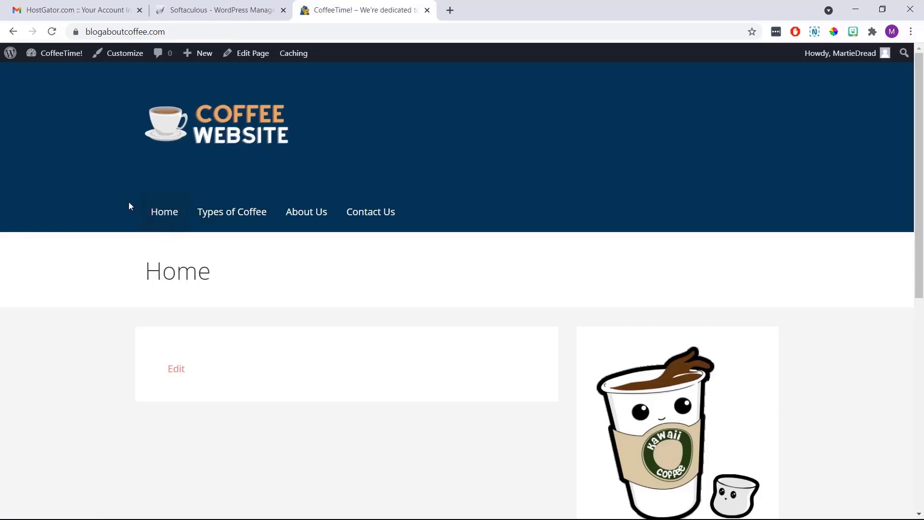
click(239, 53)
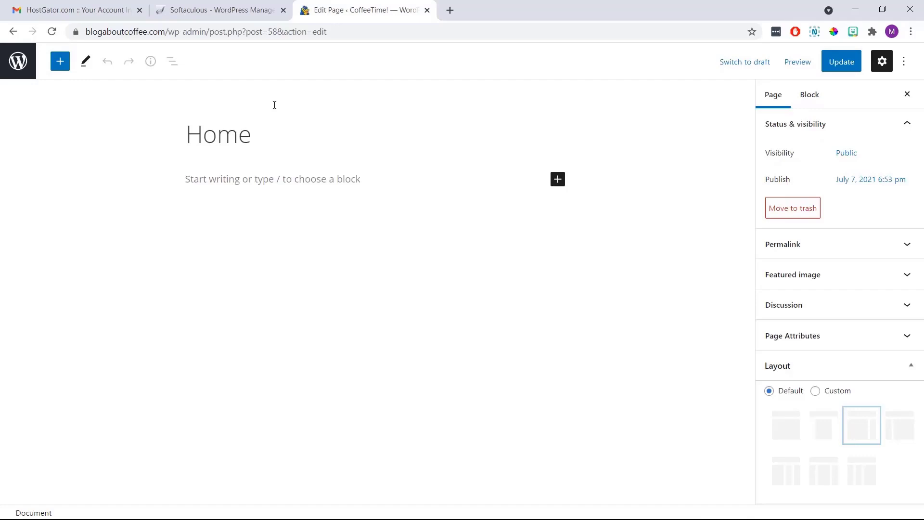
Fill the Home page body with pasted lorem-ipsum paragraphs, replacing a typed sample sentence
click(279, 133)
click(259, 181)
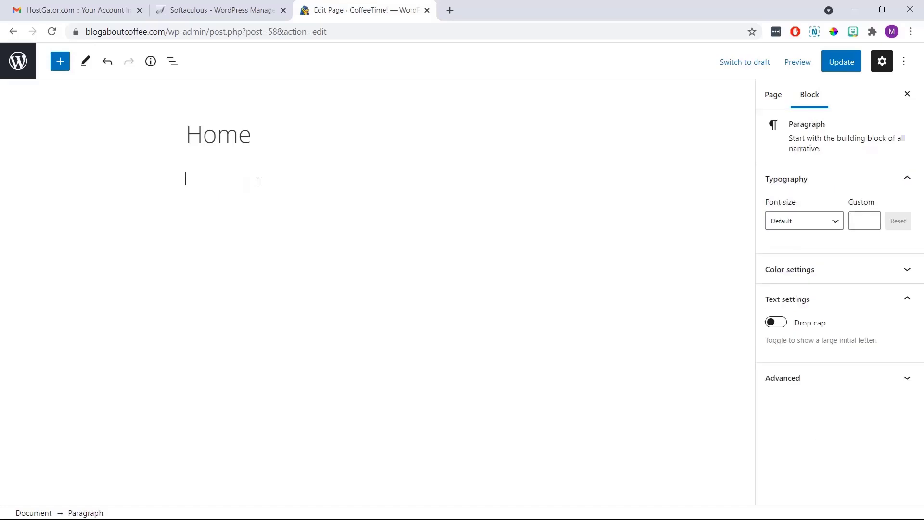
text(This is the main text I want on my page...)
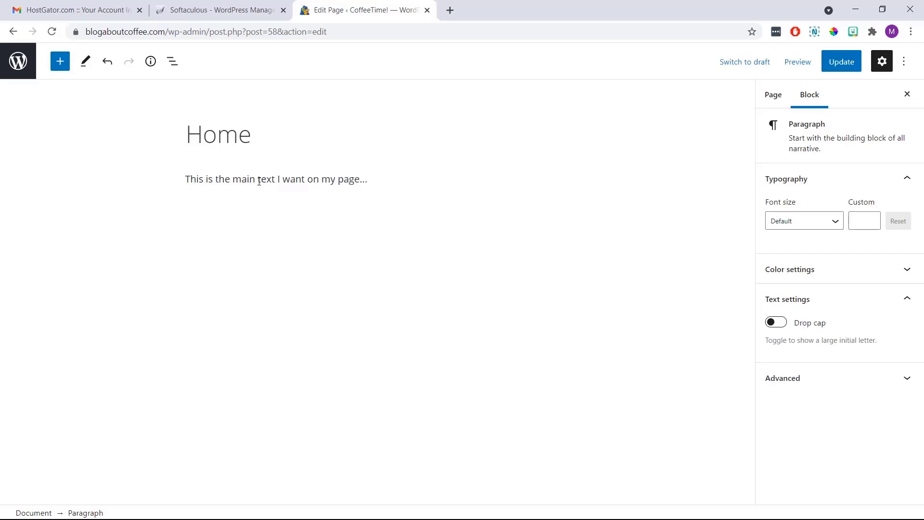
triple_click(259, 181)
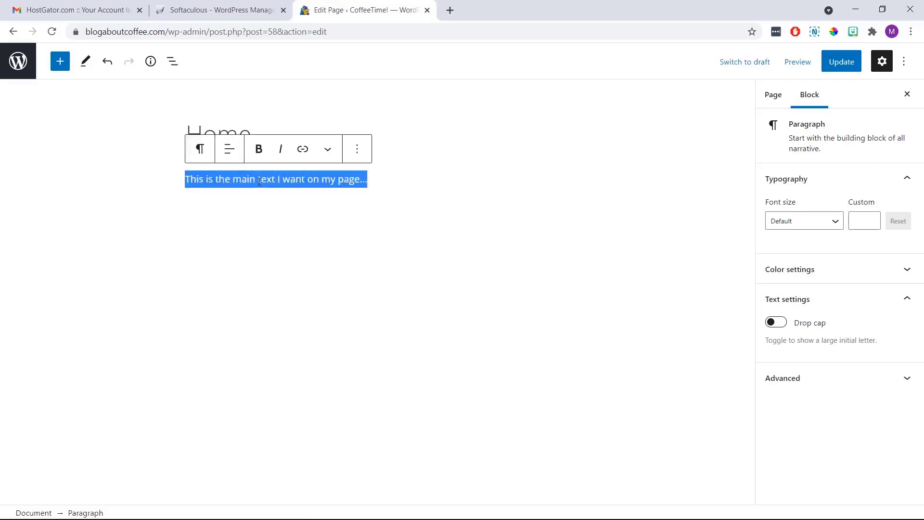
right_click(259, 182)
click(280, 238)
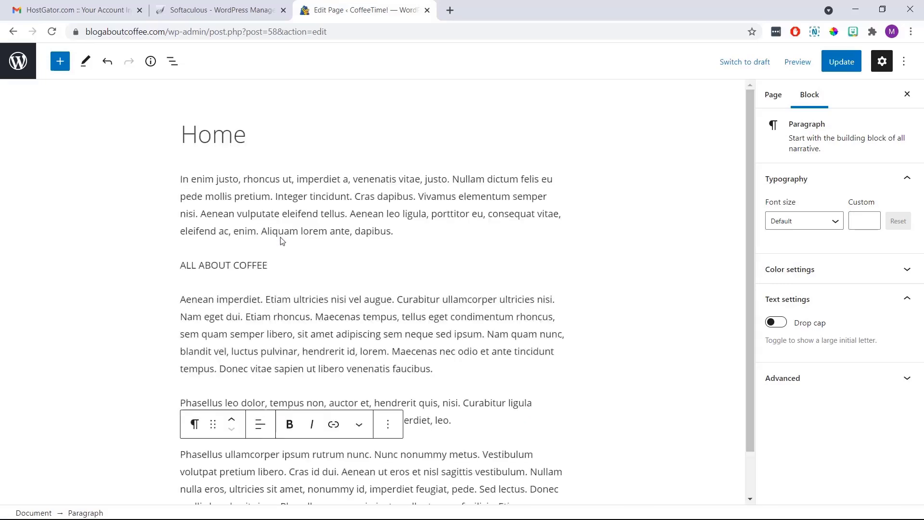
Turn ALL ABOUT COFFEE into an H2 heading and add an empty paragraph after Aenean imperdiet
click(148, 233)
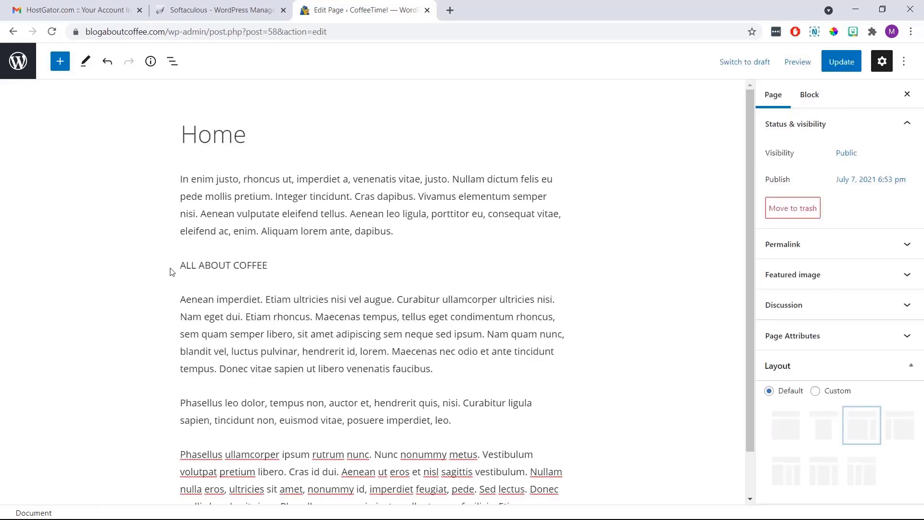
click(221, 265)
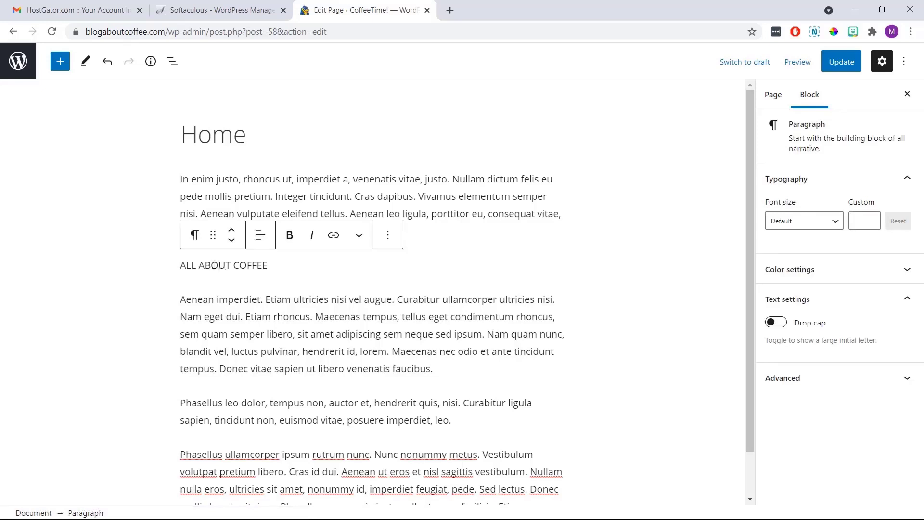
click(193, 238)
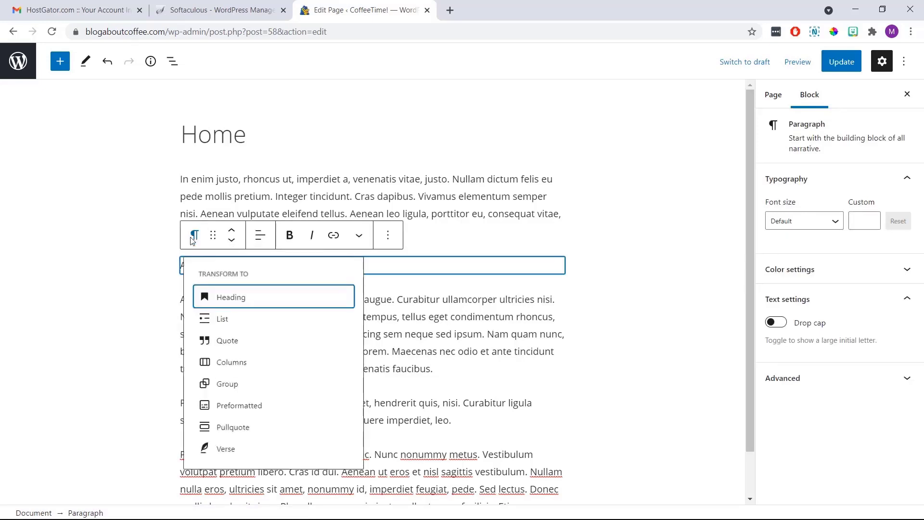
click(225, 298)
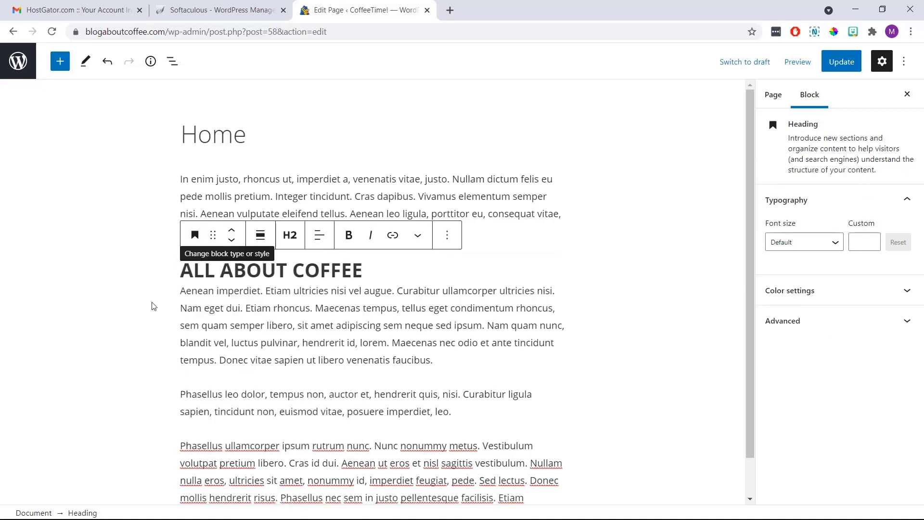
click(135, 299)
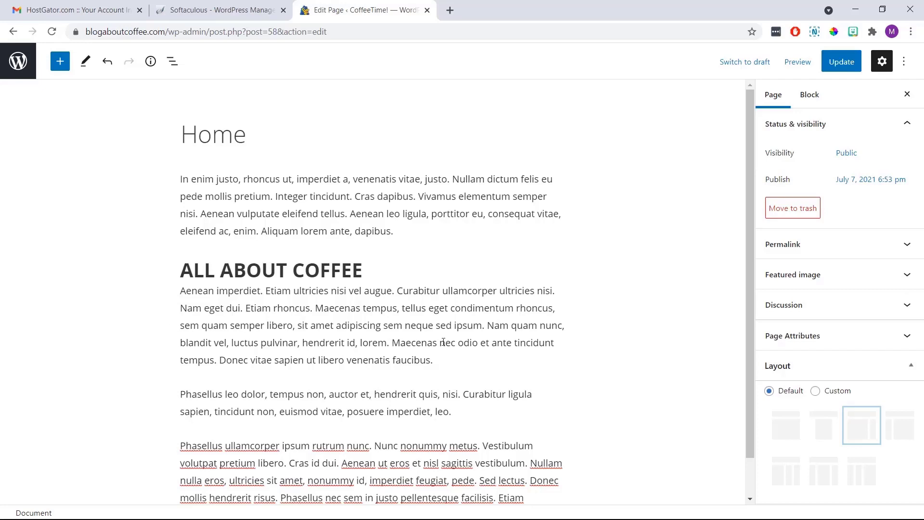
click(468, 364)
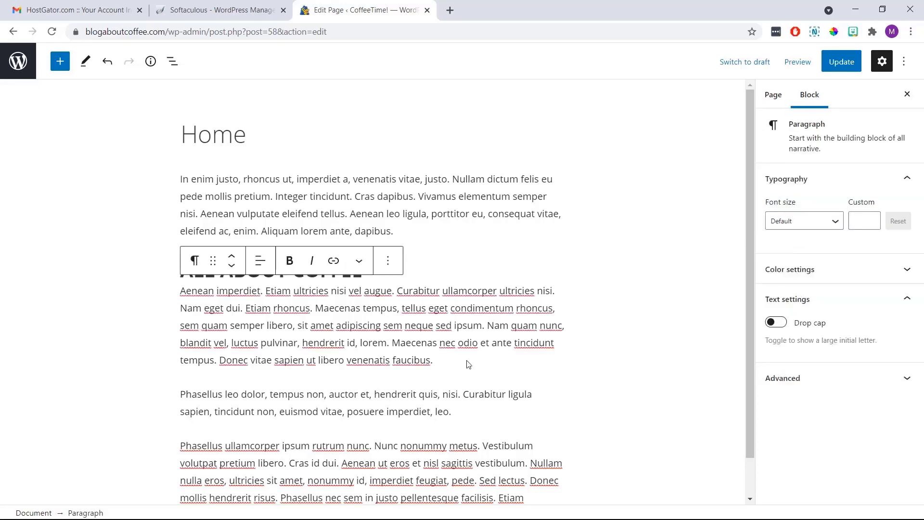
key(Return)
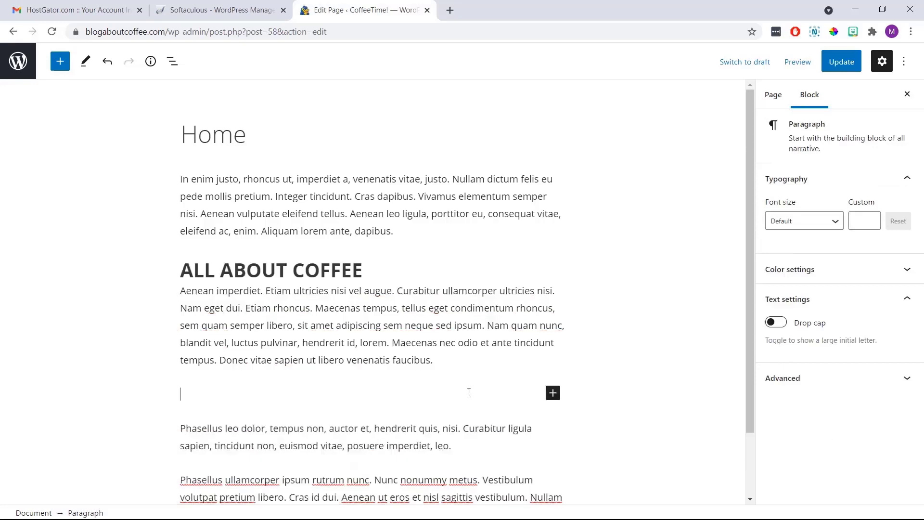
Insert an Image block with the uploaded 'eXampleSite - Homepage Image' logos picture
click(553, 393)
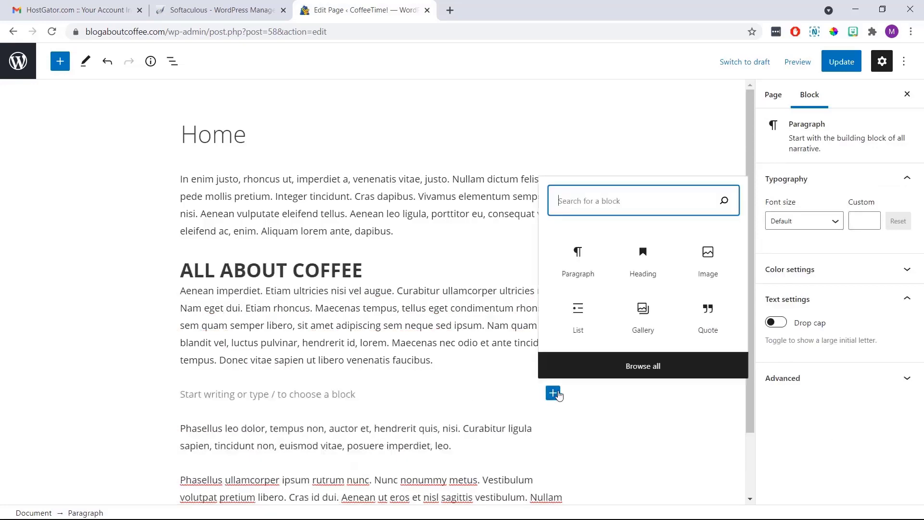
click(704, 267)
click(704, 267)
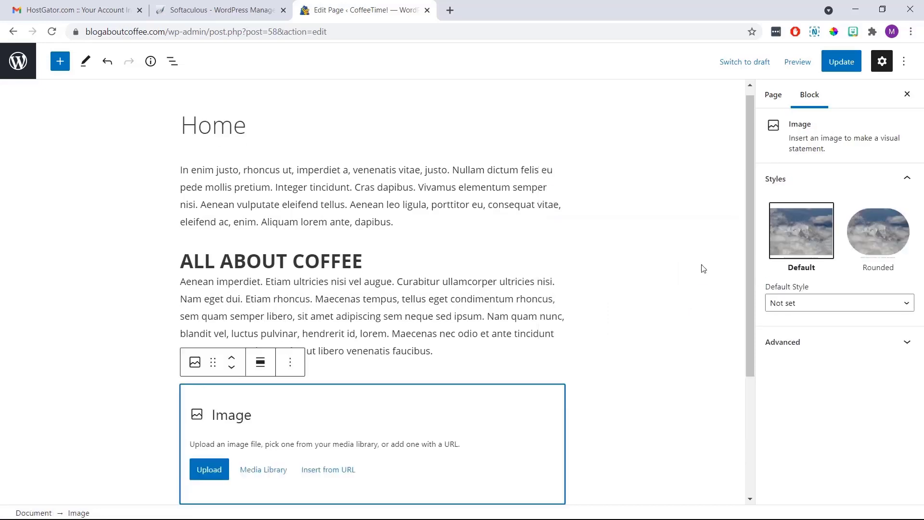
scroll(703, 269, down, 3)
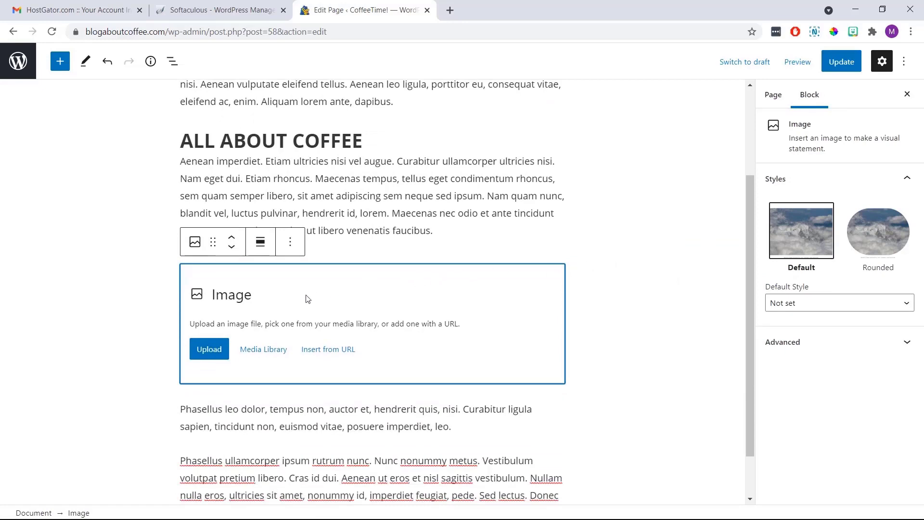
click(216, 350)
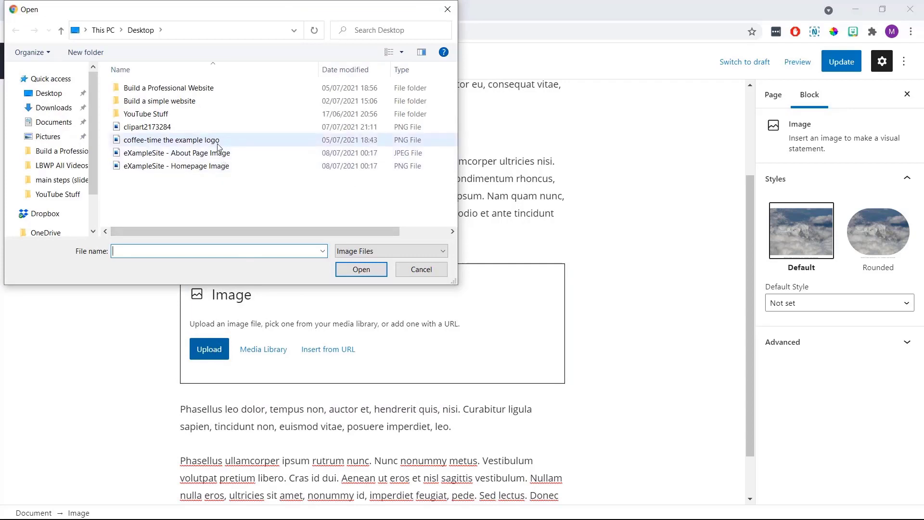
click(215, 167)
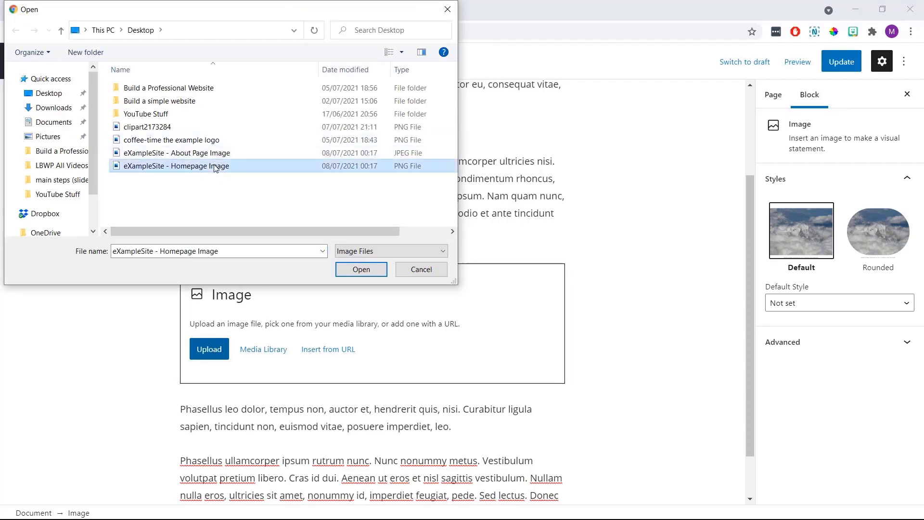
click(361, 269)
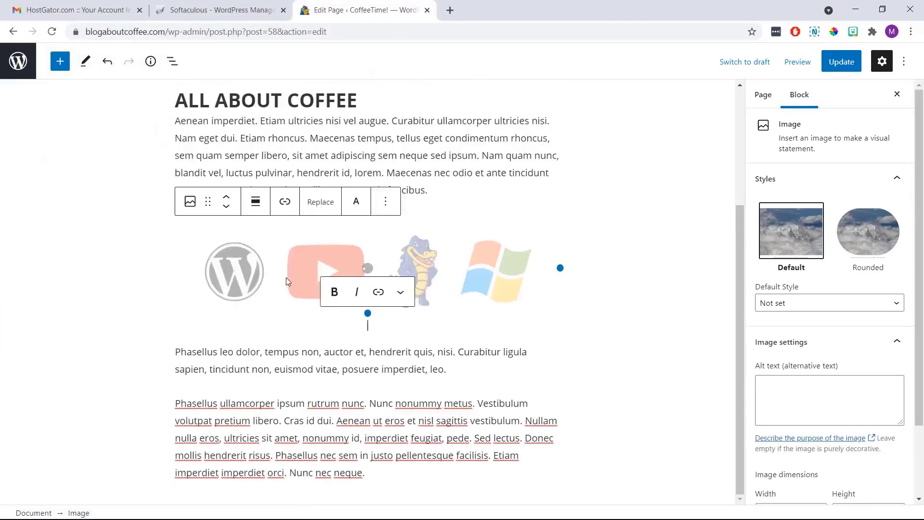
click(127, 291)
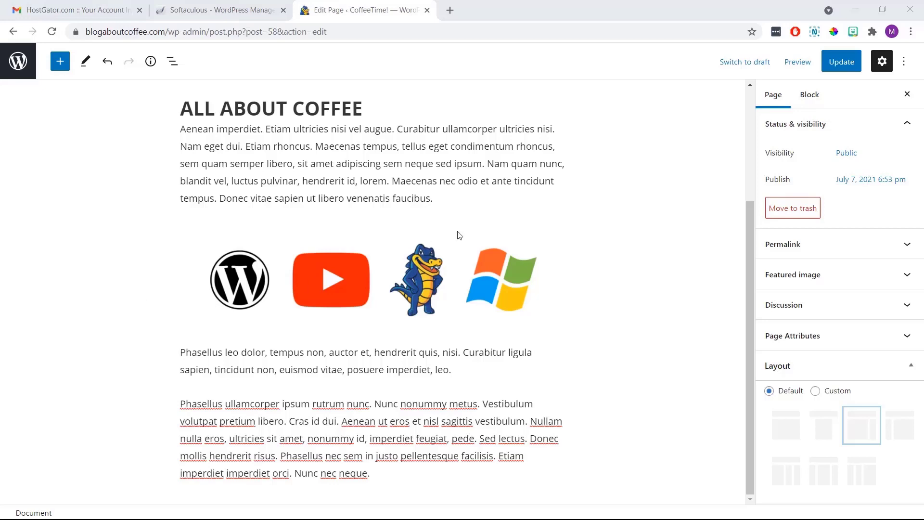
click(803, 68)
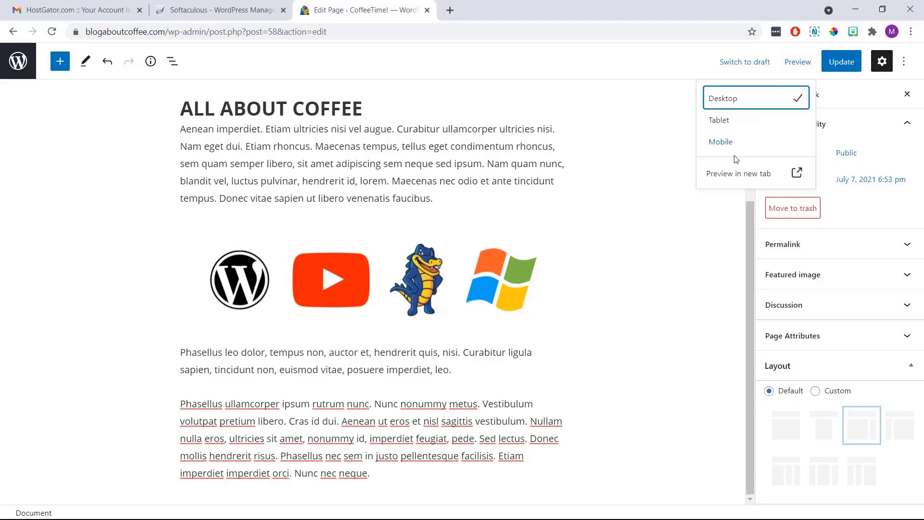
click(742, 175)
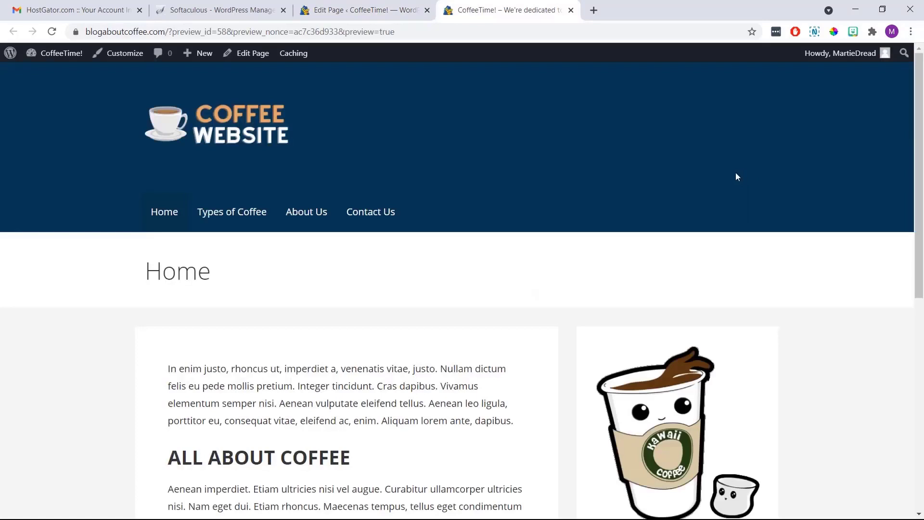
scroll(531, 263, down, 3)
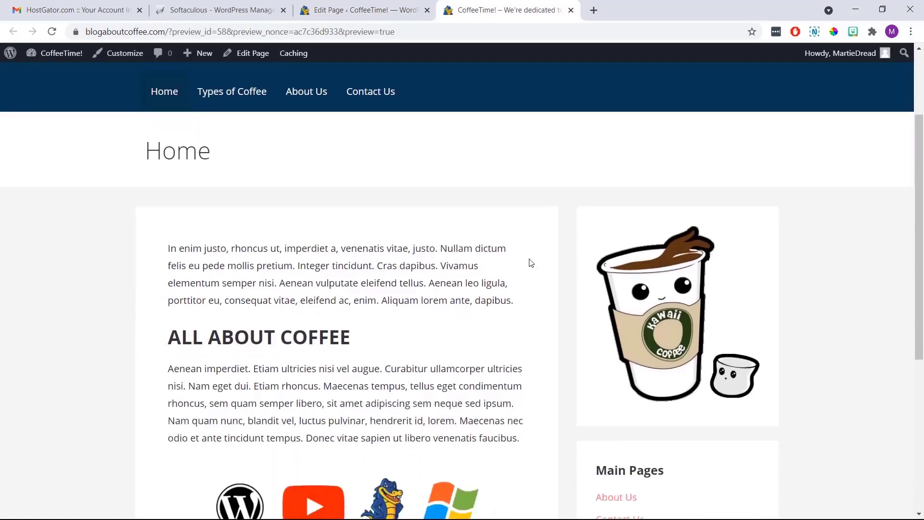
scroll(531, 262, down, 5)
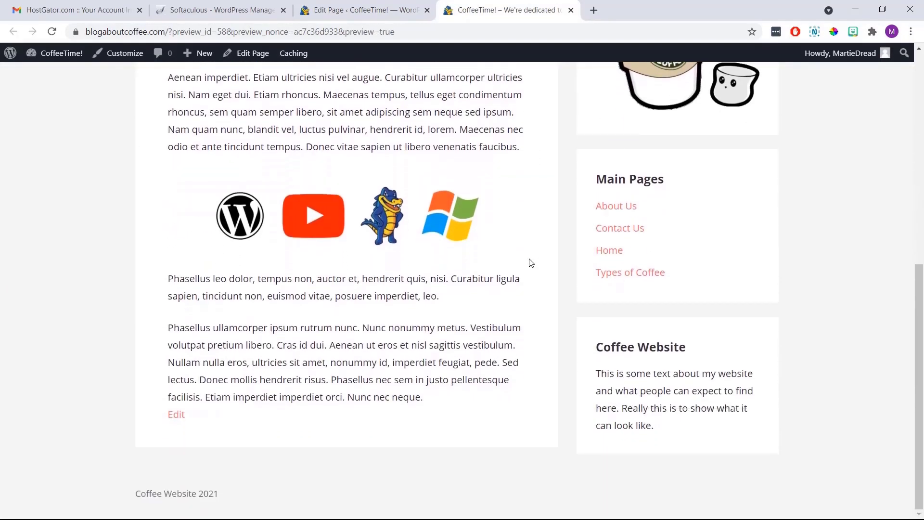
scroll(531, 263, up, 5)
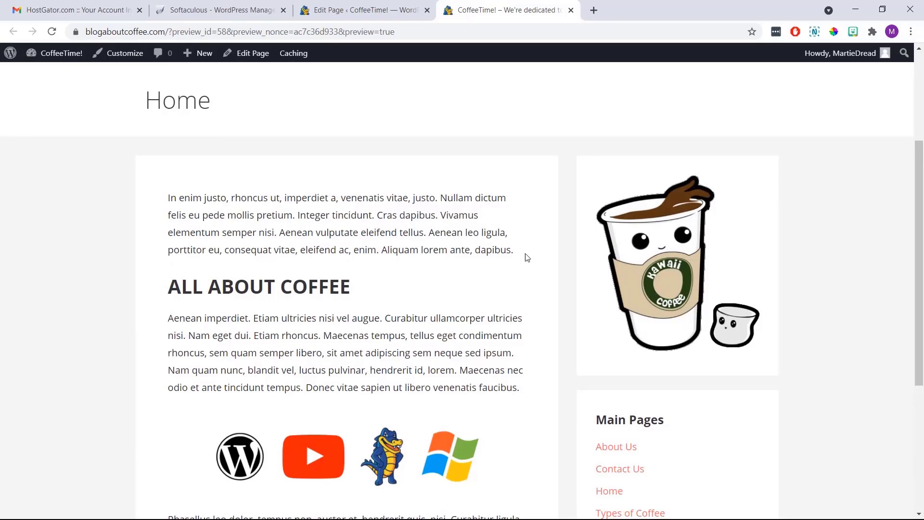
click(571, 10)
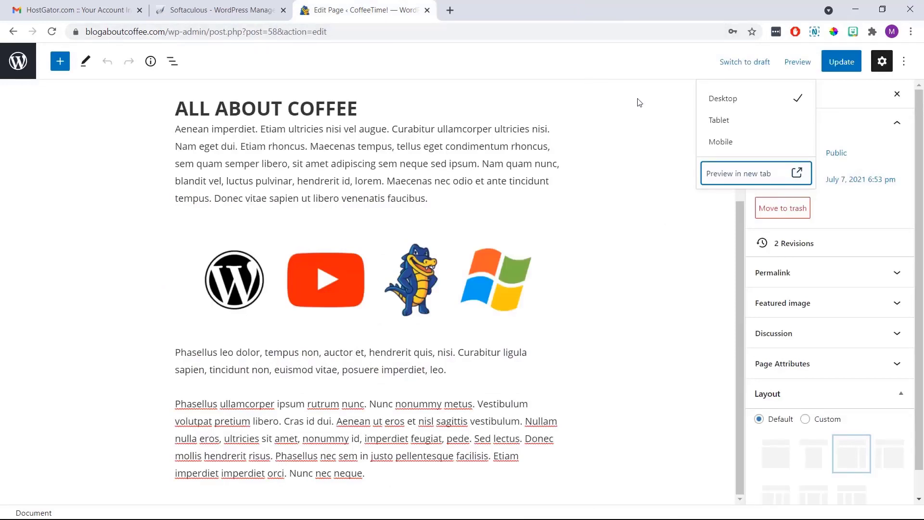
Update the Home page and scroll through it on the live site
click(852, 64)
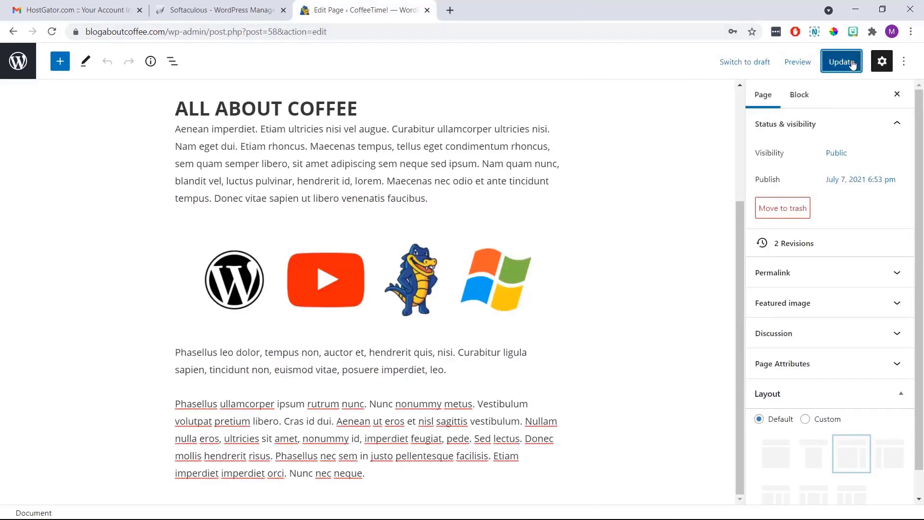
click(852, 64)
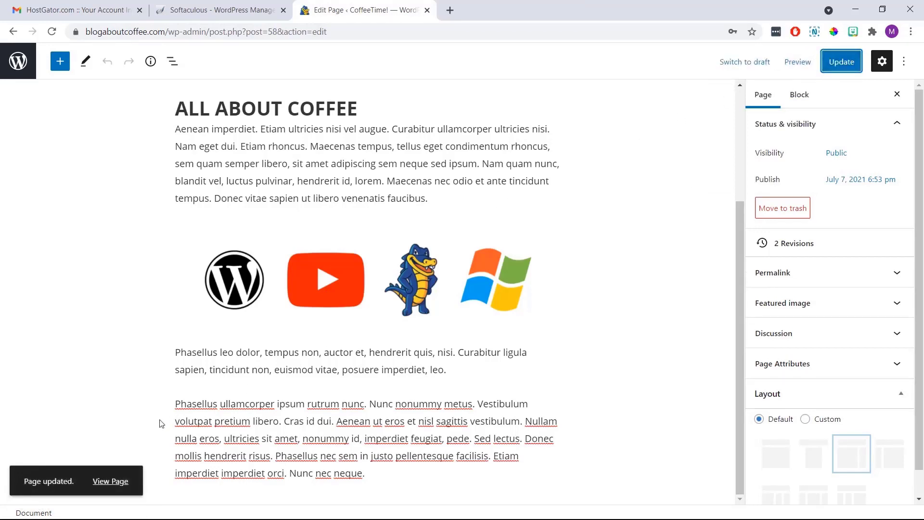
click(116, 482)
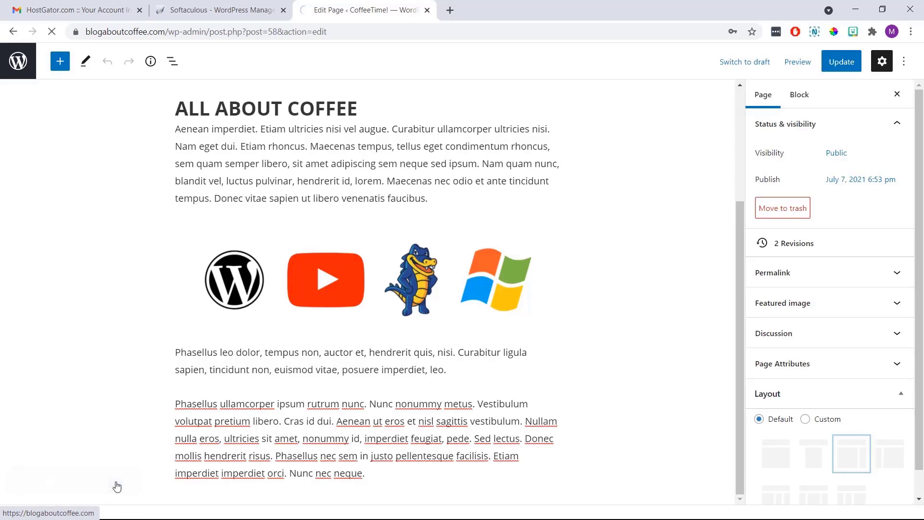
scroll(116, 484, down, 6)
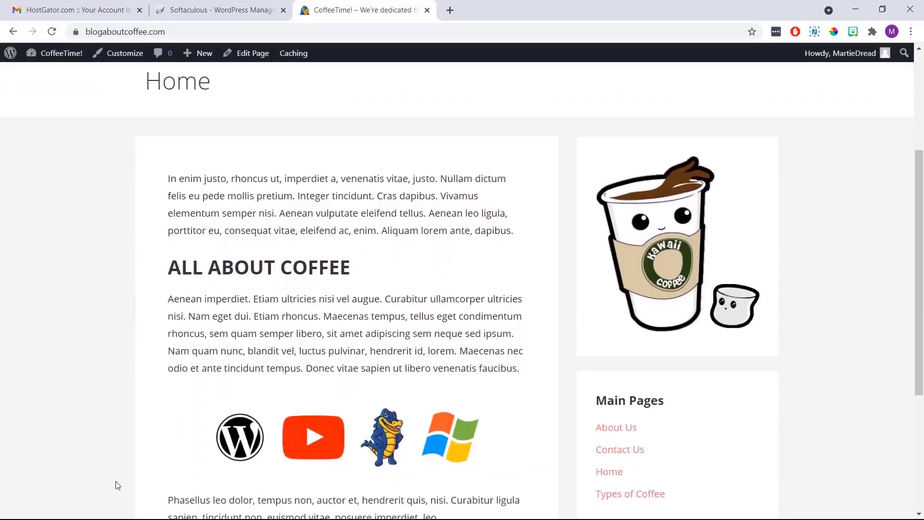
scroll(116, 485, down, 1)
scroll(116, 485, up, 5)
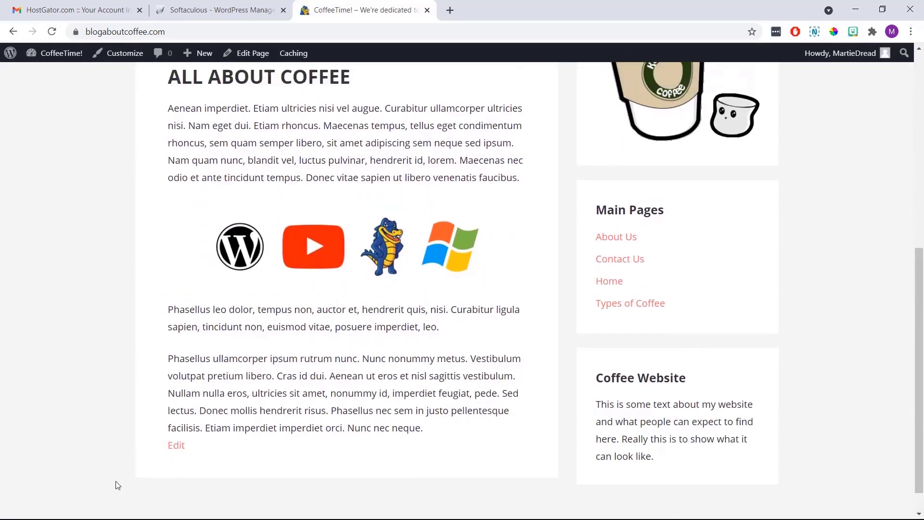
scroll(116, 485, up, 4)
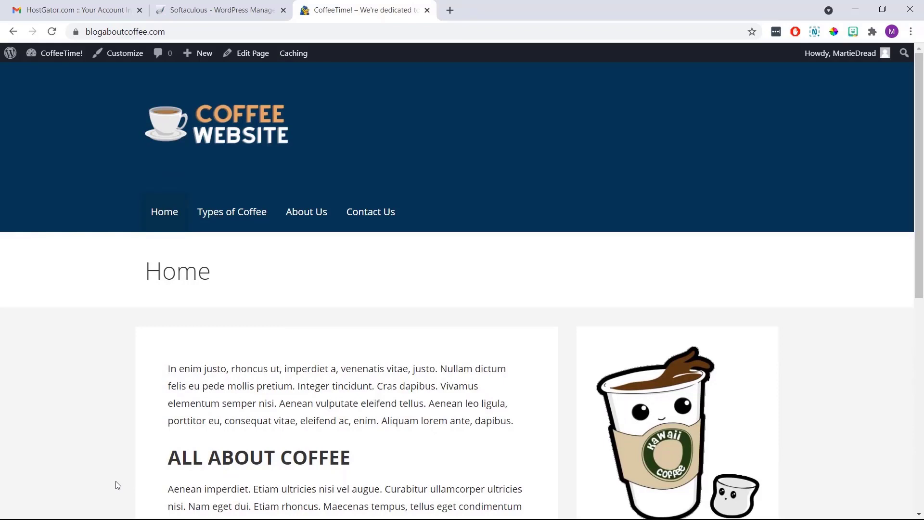
Go to the live site's Types of Coffee page and scroll through its content
click(232, 212)
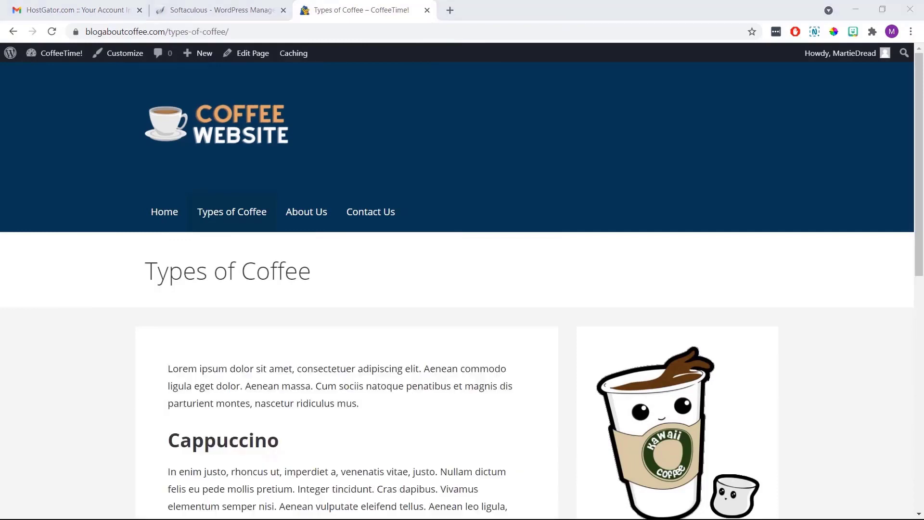
scroll(462, 289, down, 8)
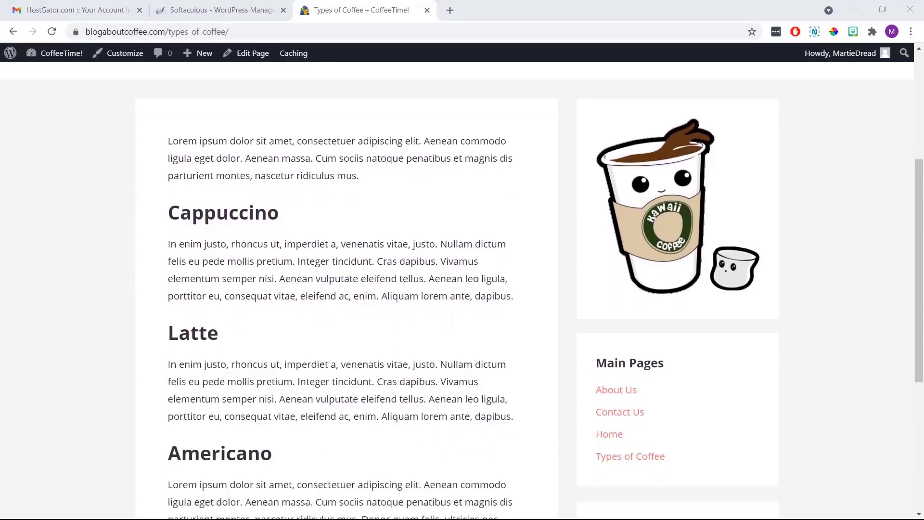
scroll(462, 289, up, 8)
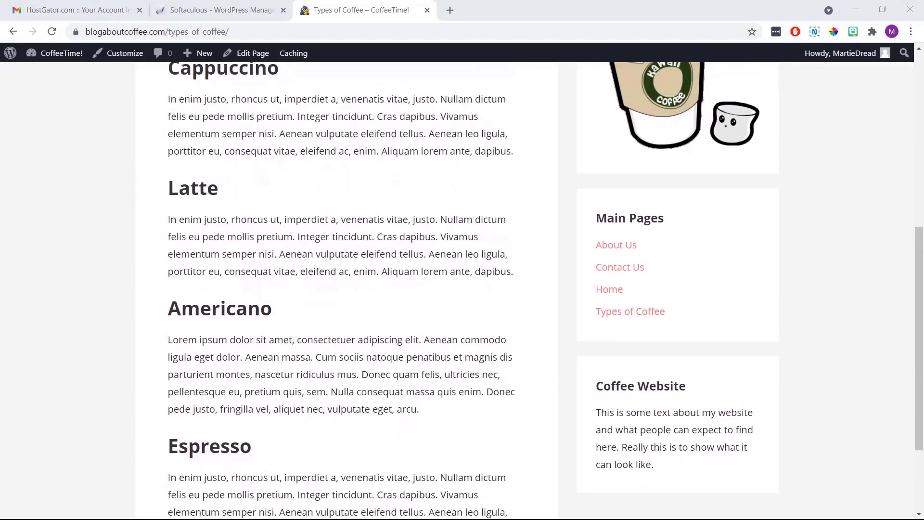
scroll(462, 289, up, 3)
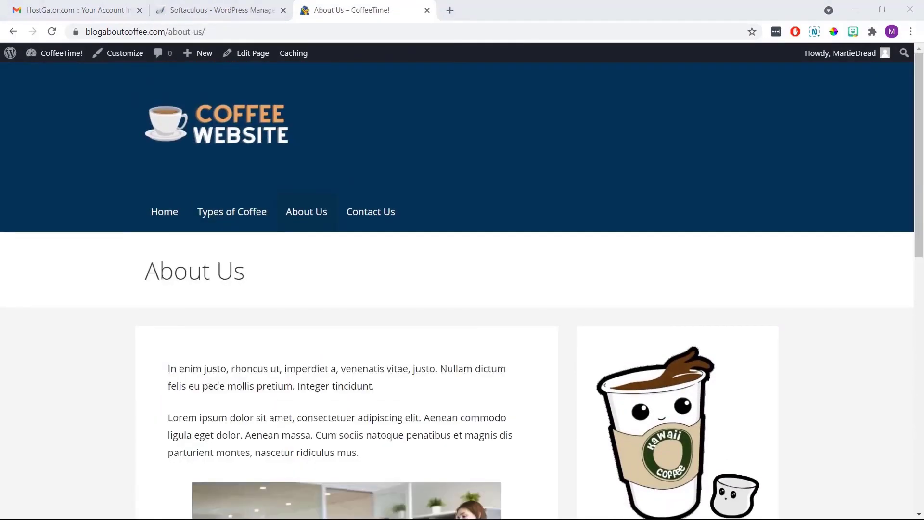
scroll(462, 289, down, 10)
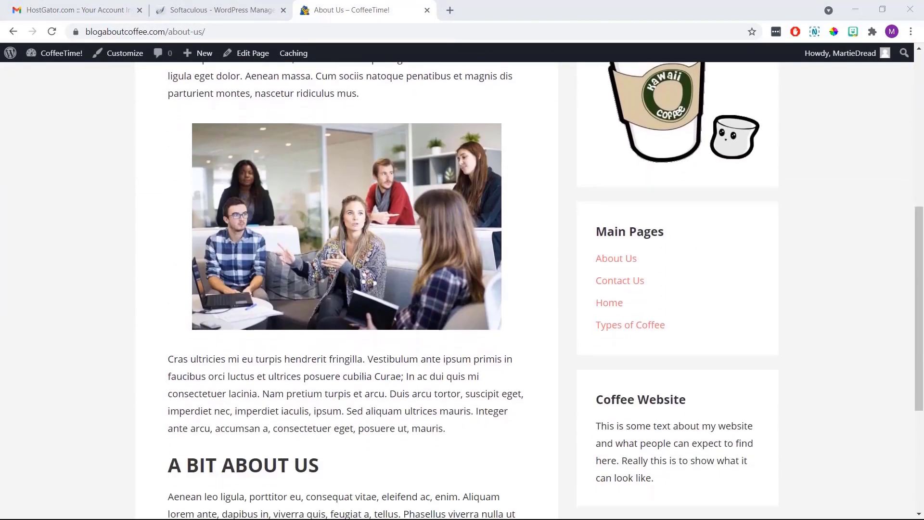
scroll(462, 289, down, 2)
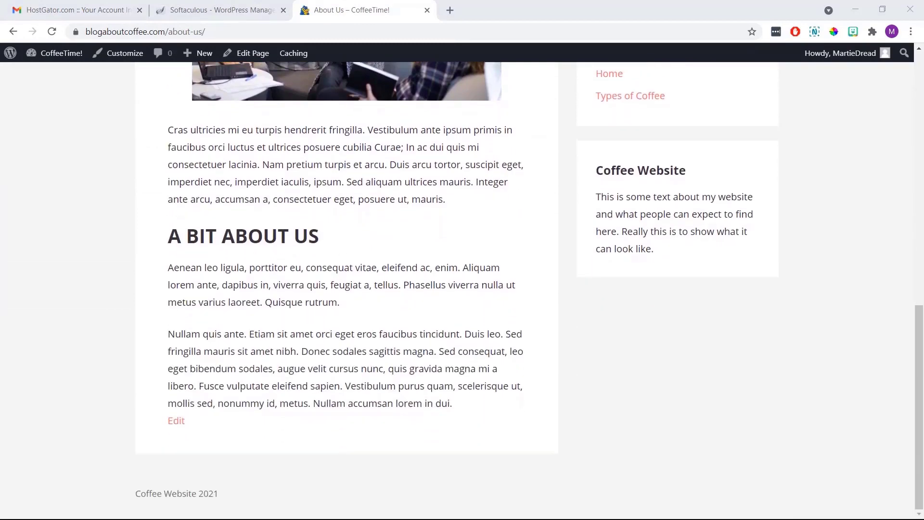
scroll(462, 289, up, 12)
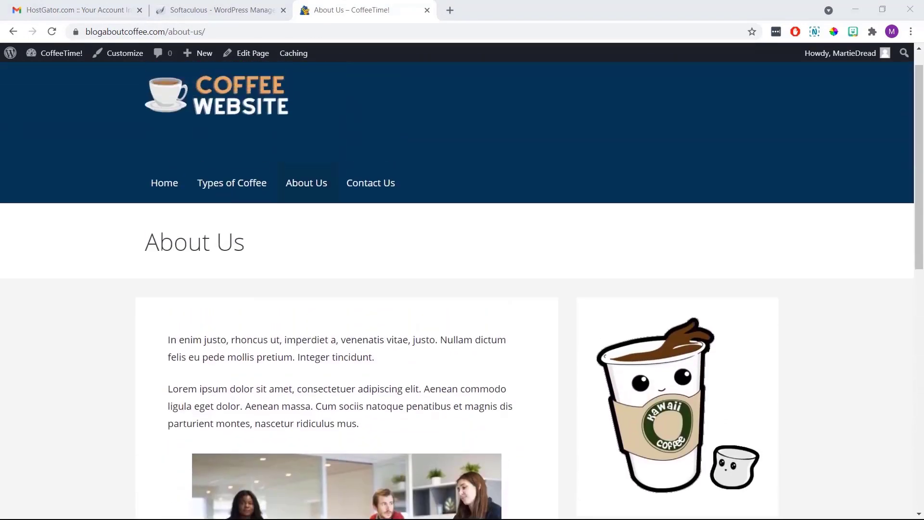
scroll(462, 289, up, 1)
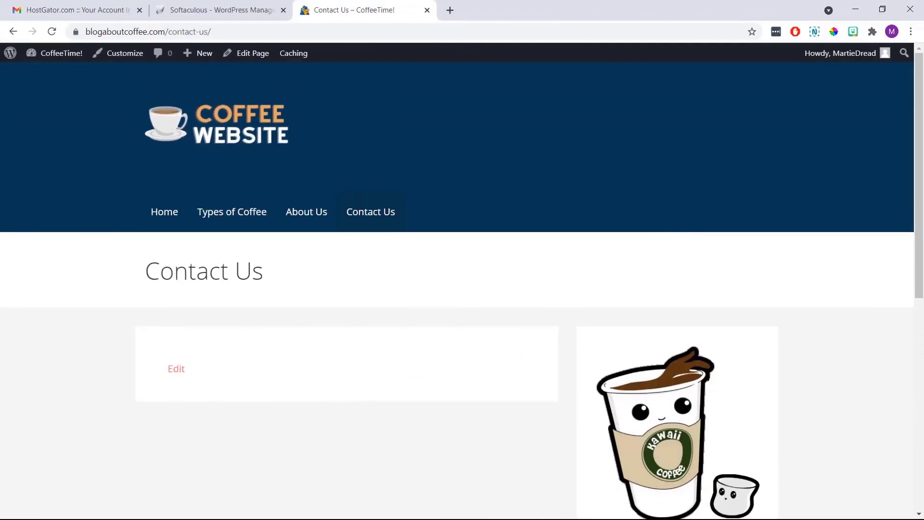
scroll(462, 289, down, 3)
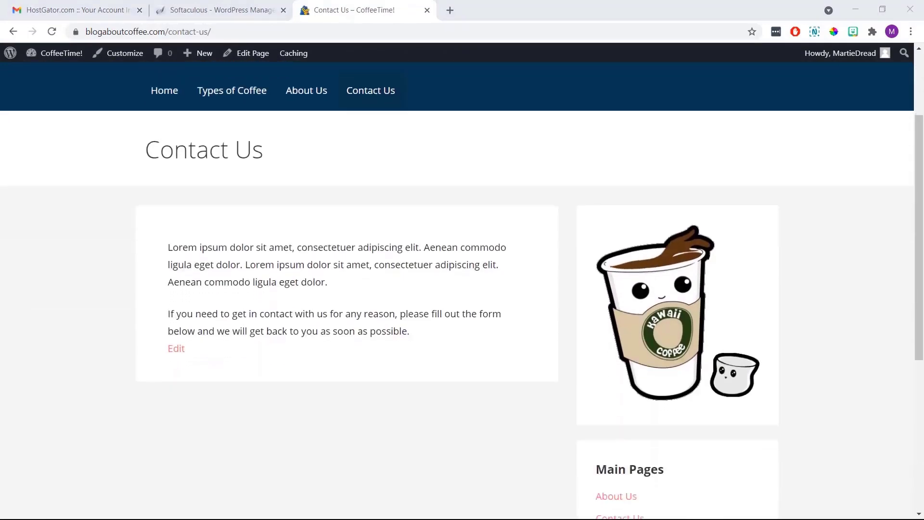
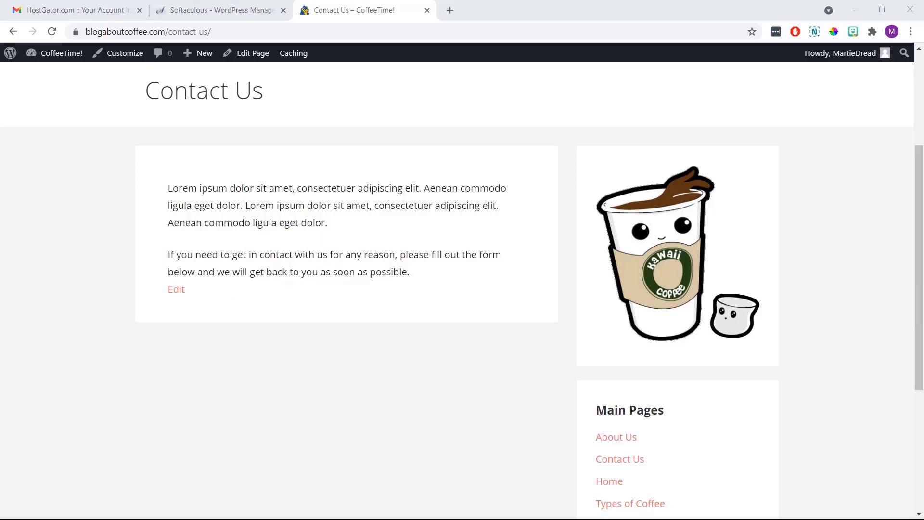
Return to the top of the live Contact Us page and launch the Customizer from the admin bar
scroll(71, 351, up, 4)
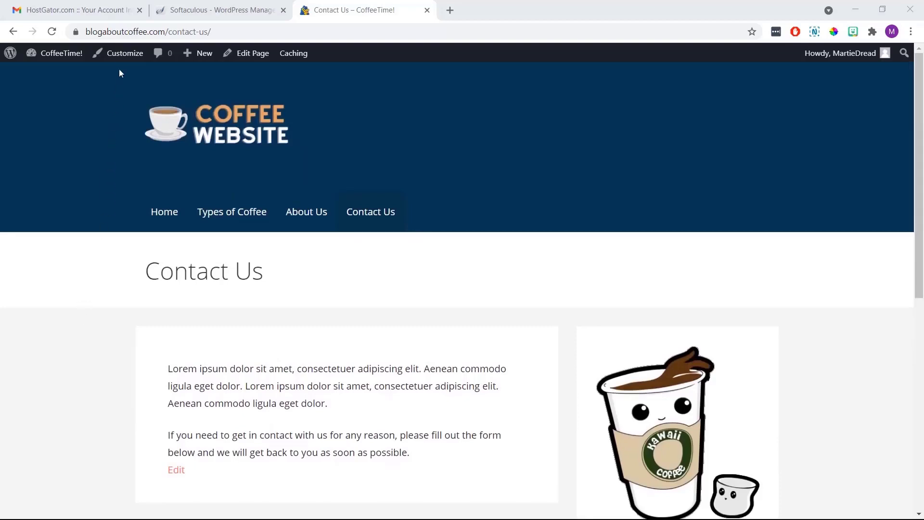
click(123, 57)
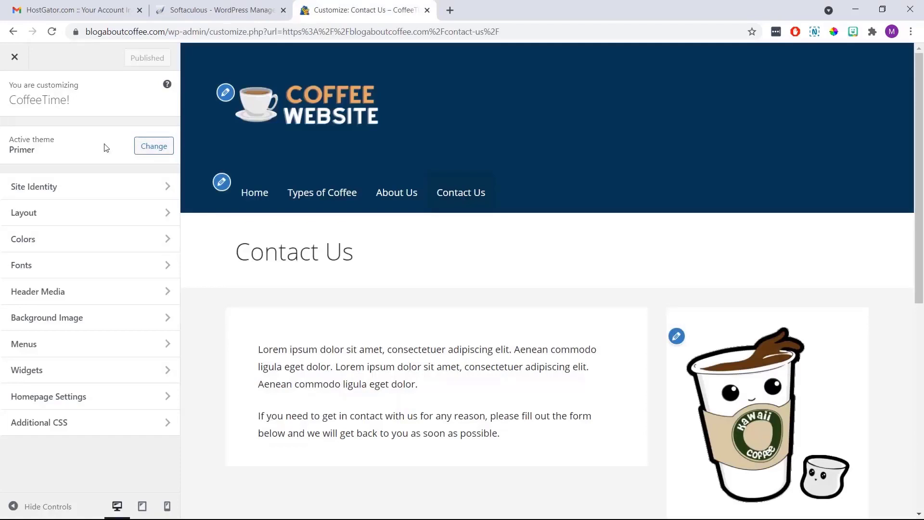
Preview the Blush, Cool and Dark base colour schemes, then restore the Default scheme
click(105, 240)
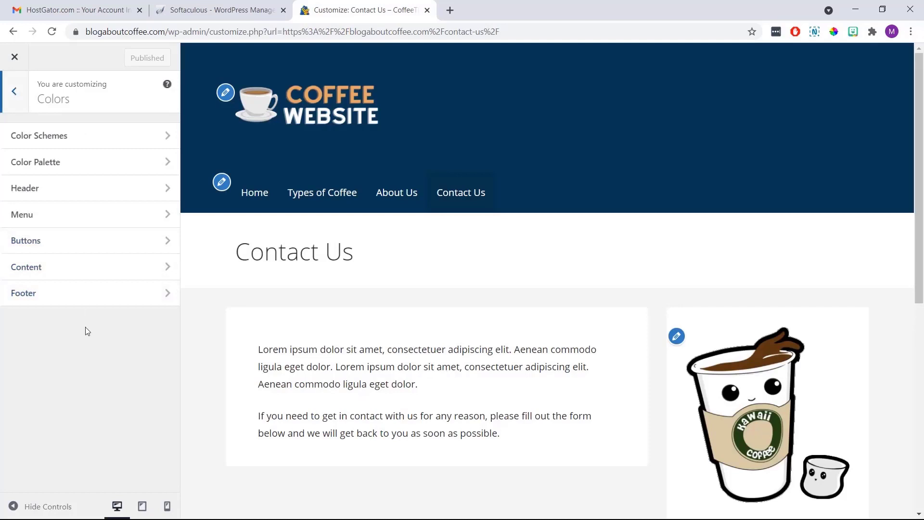
click(87, 148)
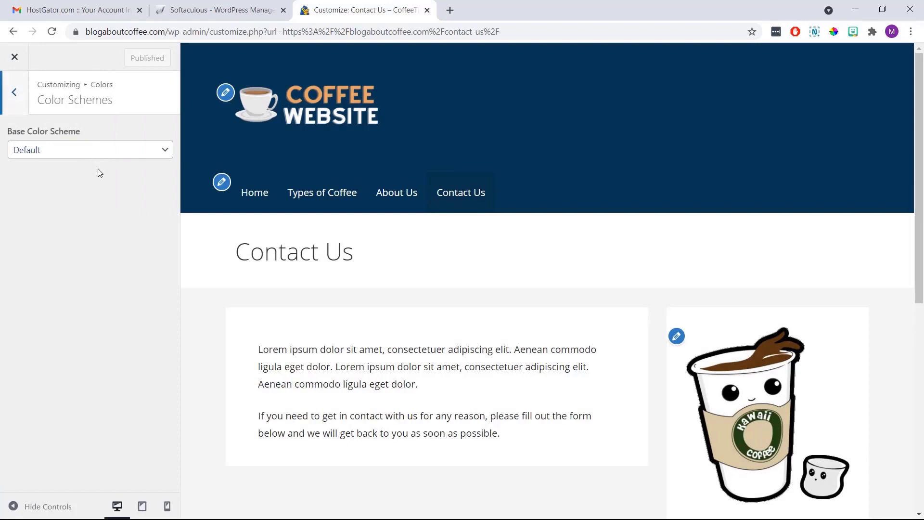
click(88, 155)
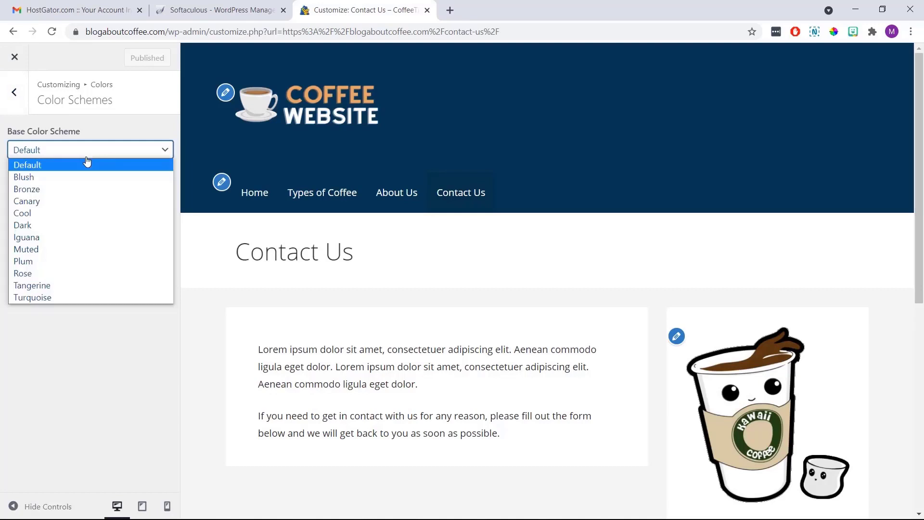
click(89, 176)
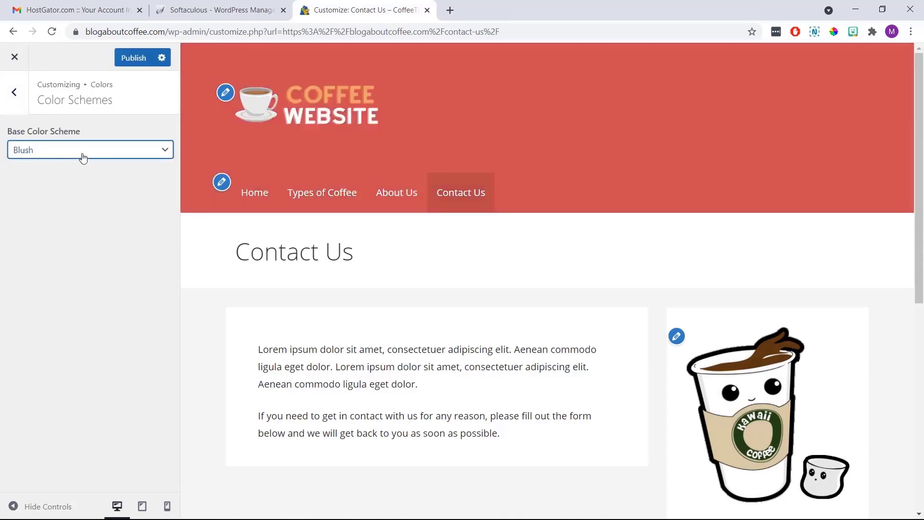
click(83, 158)
click(84, 209)
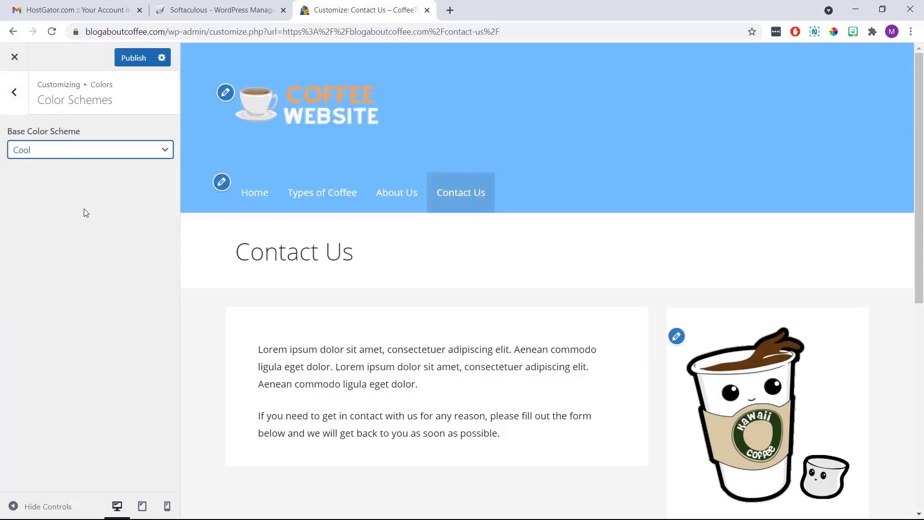
click(81, 157)
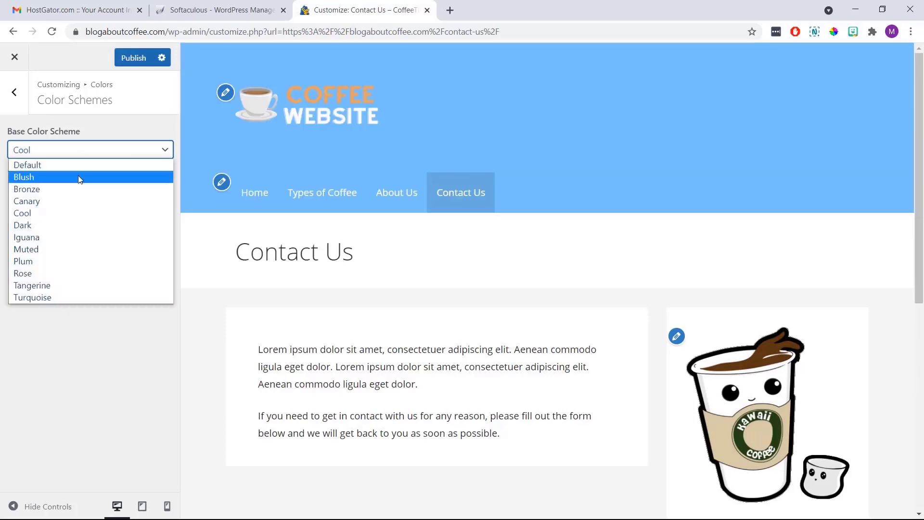
click(82, 226)
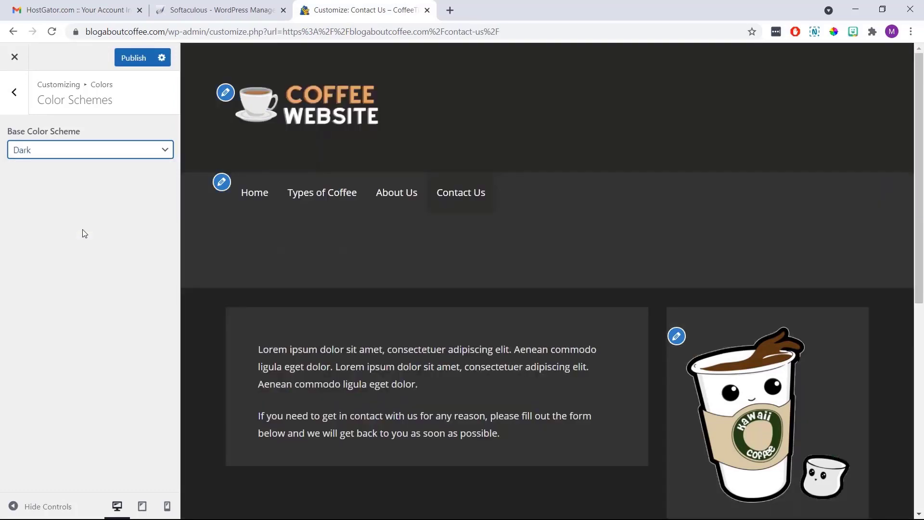
click(86, 153)
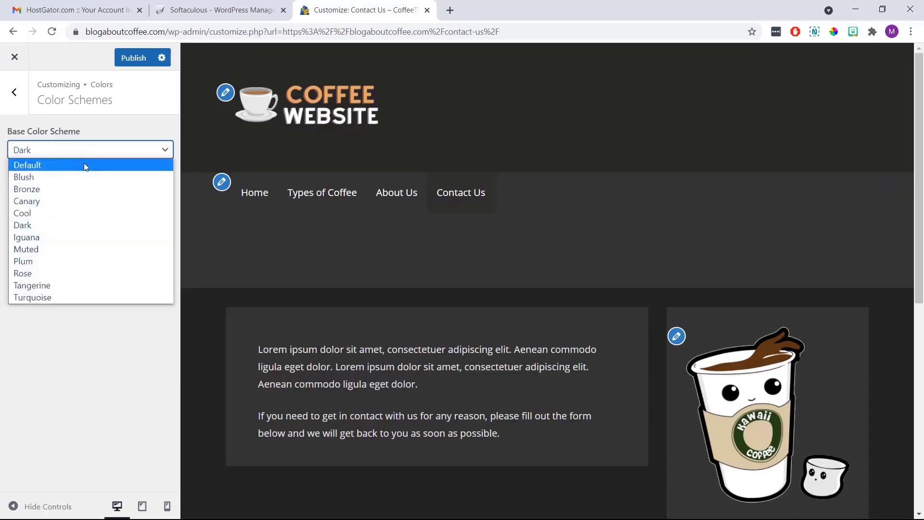
click(84, 166)
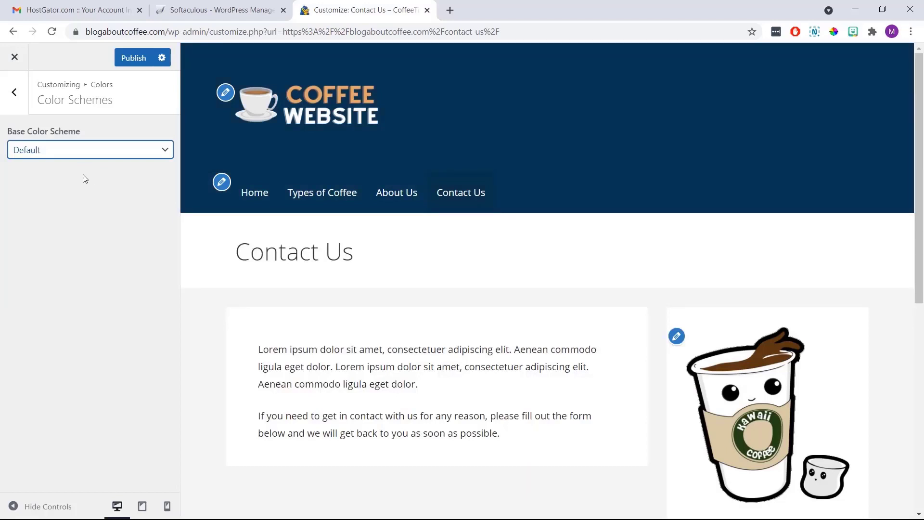
click(21, 102)
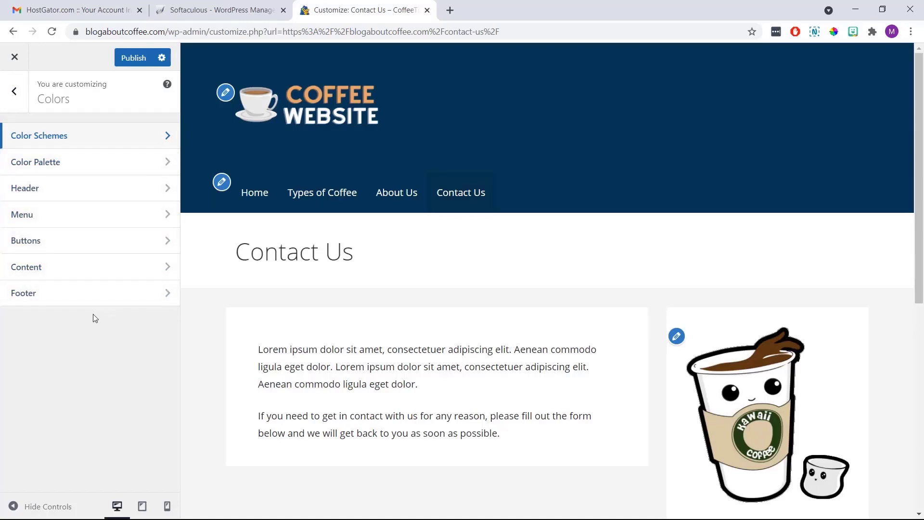
Try other Header hero background colours, then reset the hero background to Default
click(101, 199)
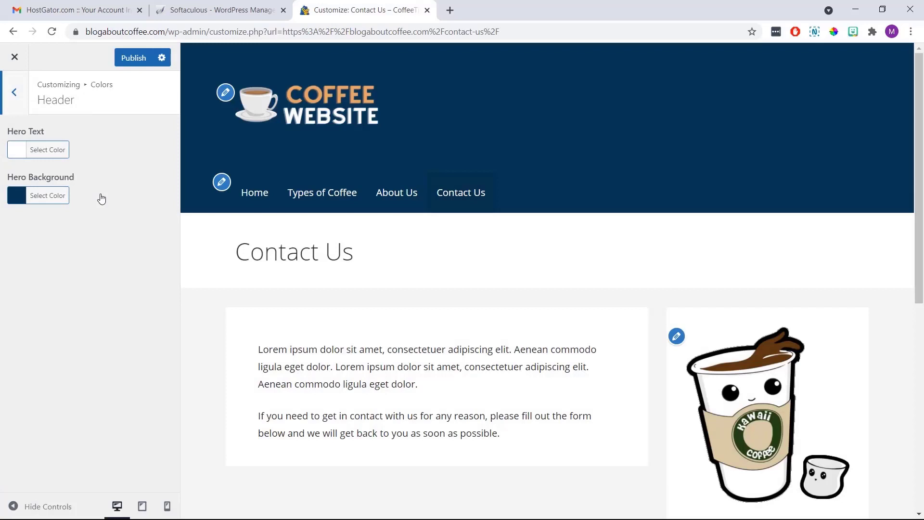
click(61, 197)
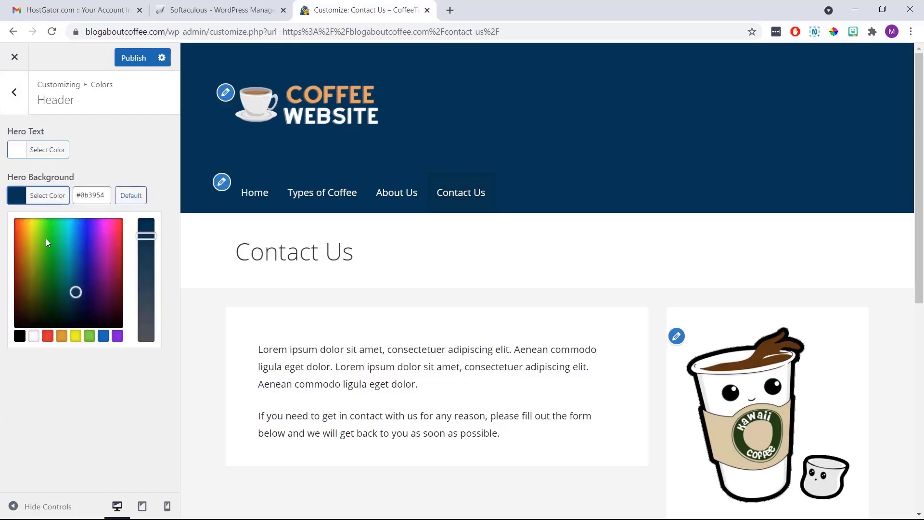
drag(47, 274, 95, 243)
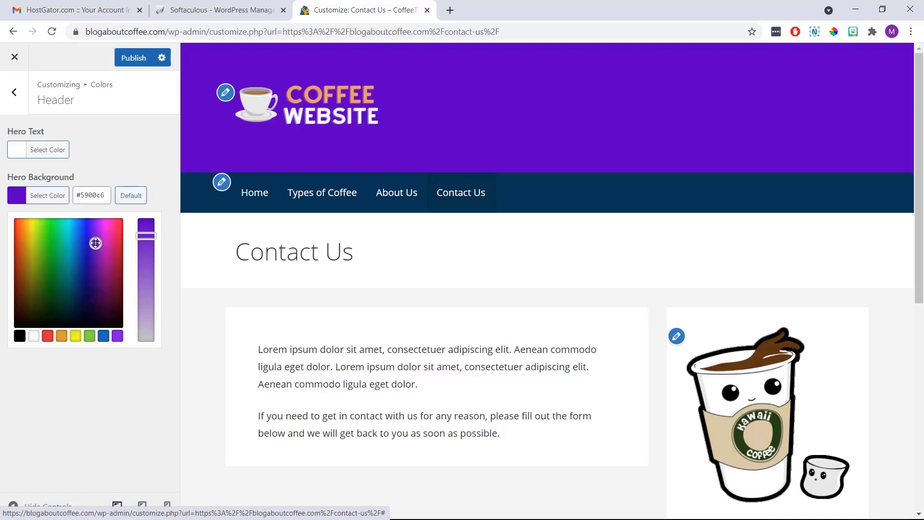
click(132, 199)
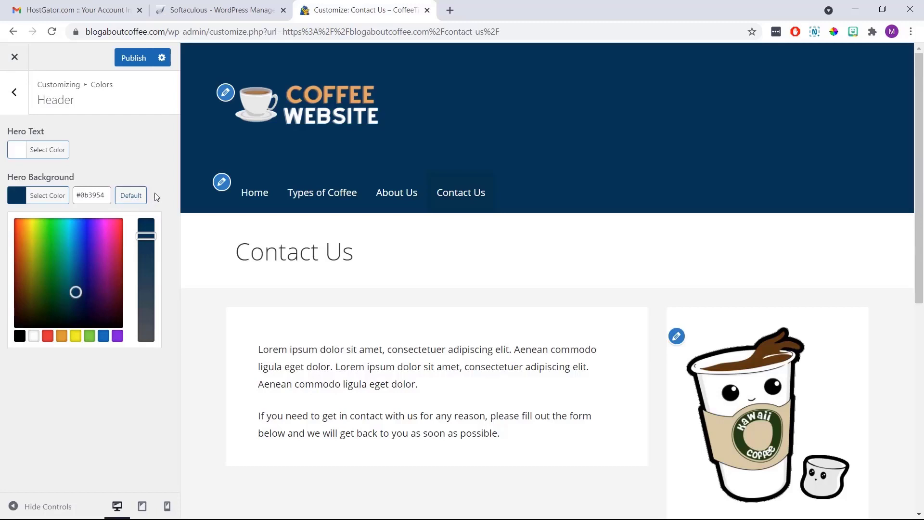
Publish the Customizer changes and close it, returning to the live Contact Us page
click(22, 101)
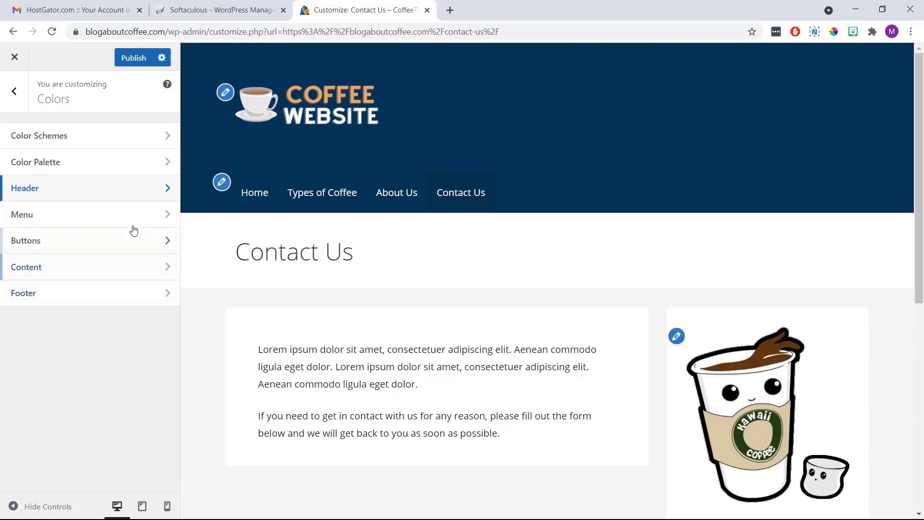
click(134, 58)
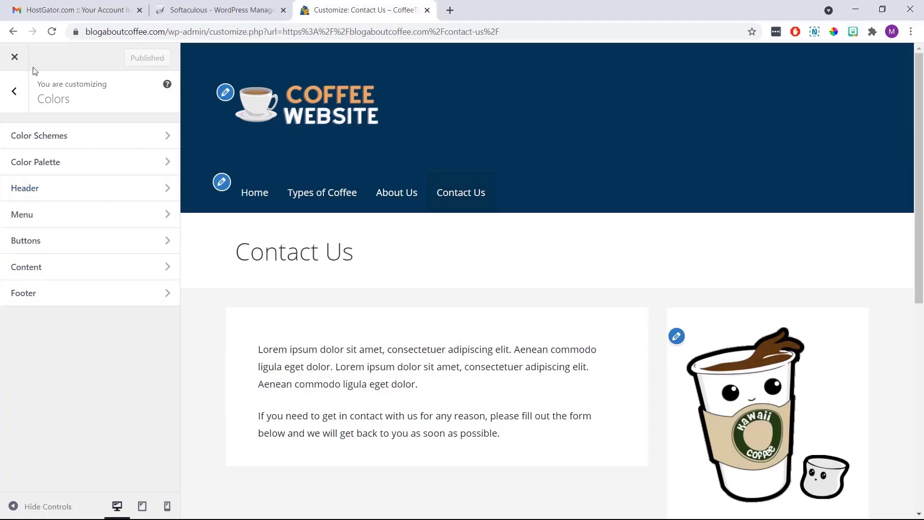
click(15, 57)
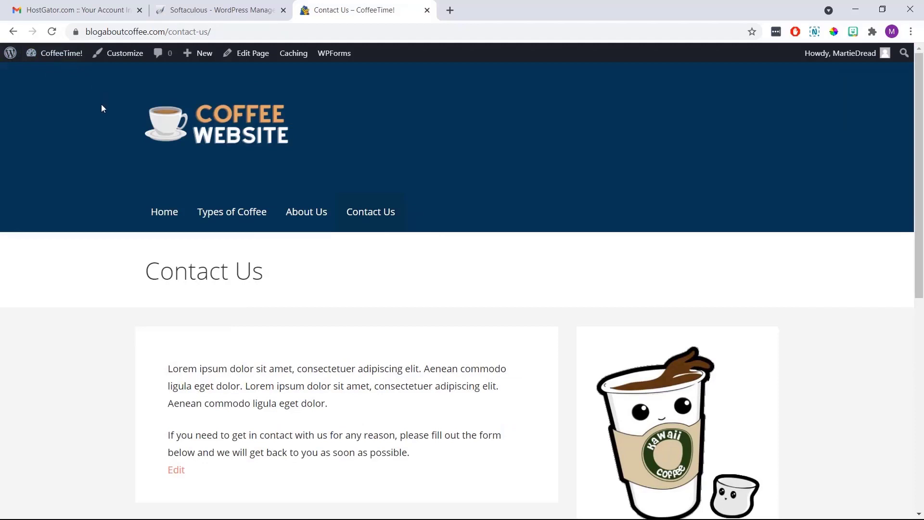
Scroll through the live Contact Us page, then go to the CoffeeTime! admin Dashboard
scroll(101, 104, down, 8)
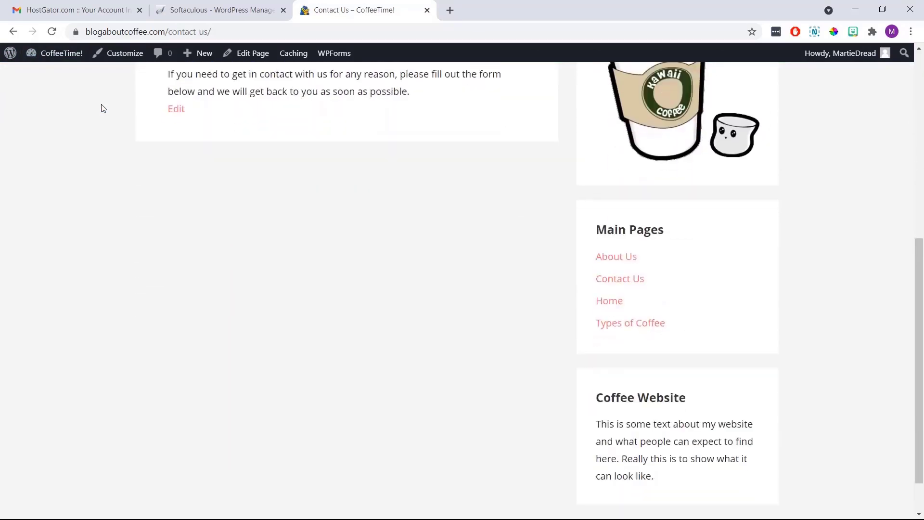
scroll(102, 108, up, 5)
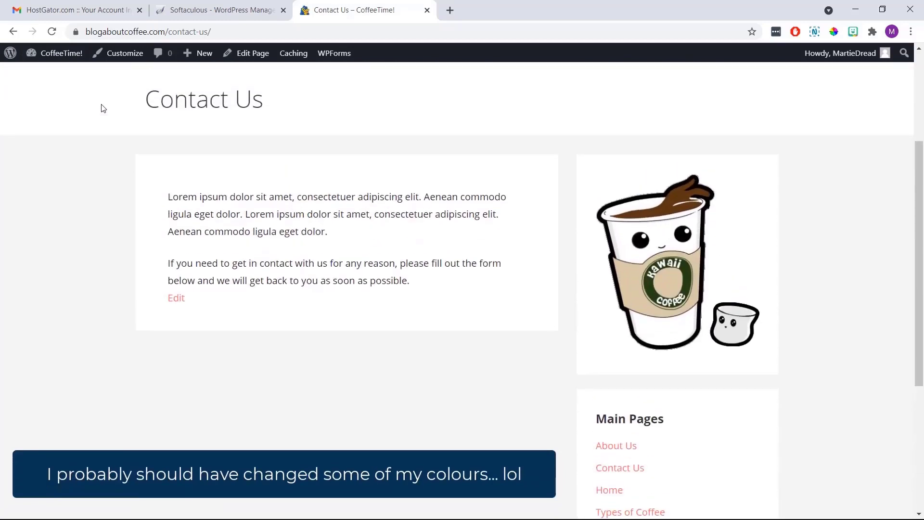
scroll(102, 108, up, 3)
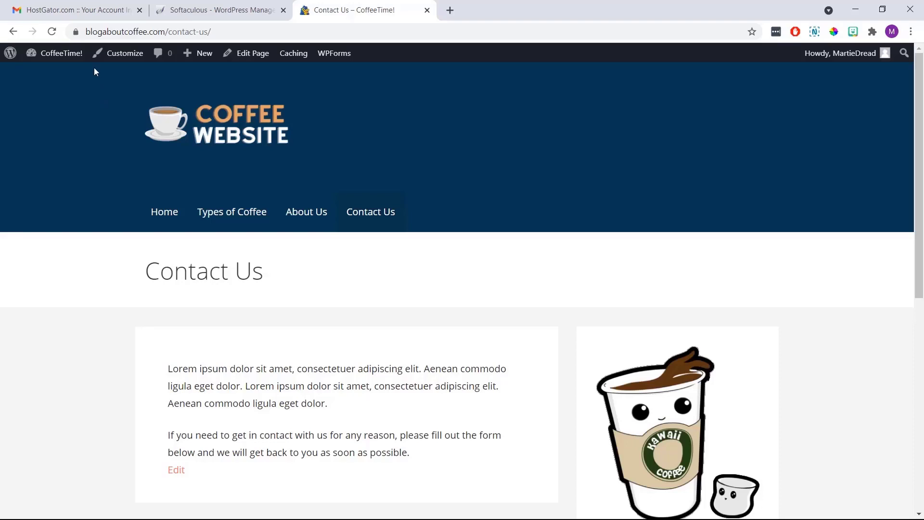
click(76, 55)
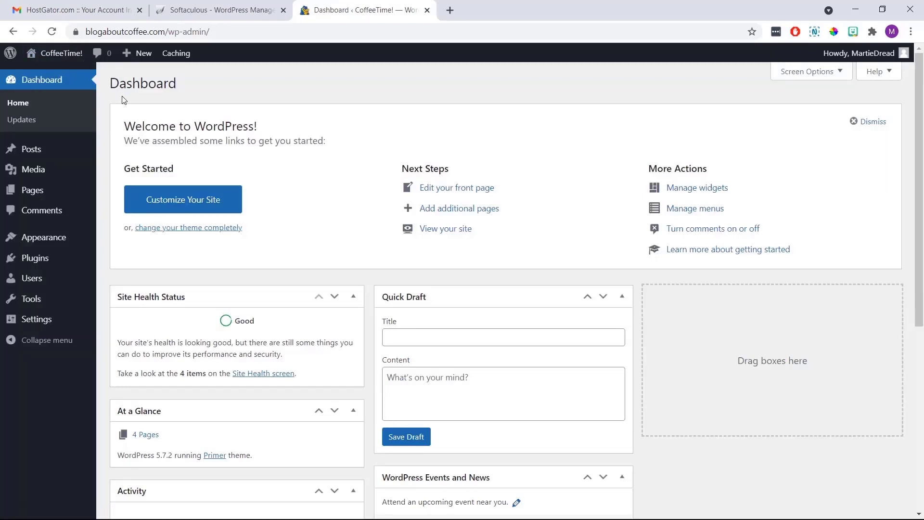
Search plugins for 'wp forms', then install and activate Contact Form by WPForms
mouse_move(69, 259)
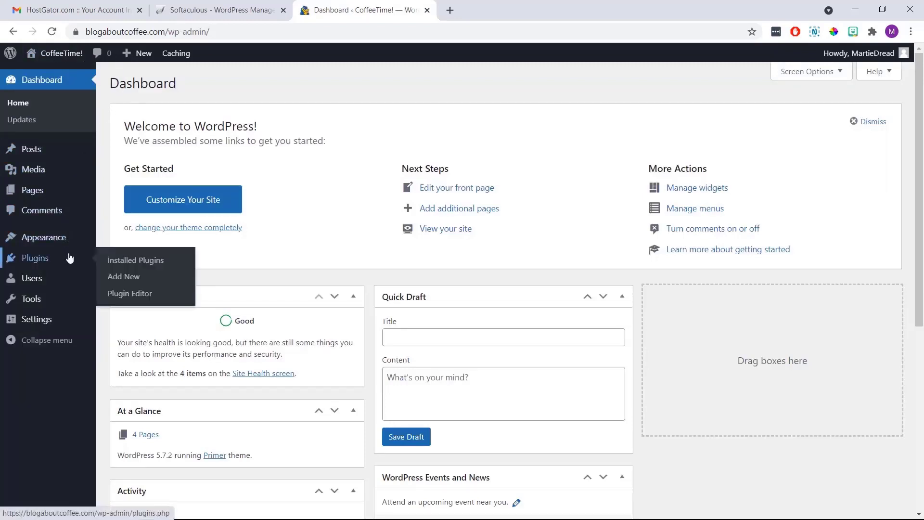
click(115, 279)
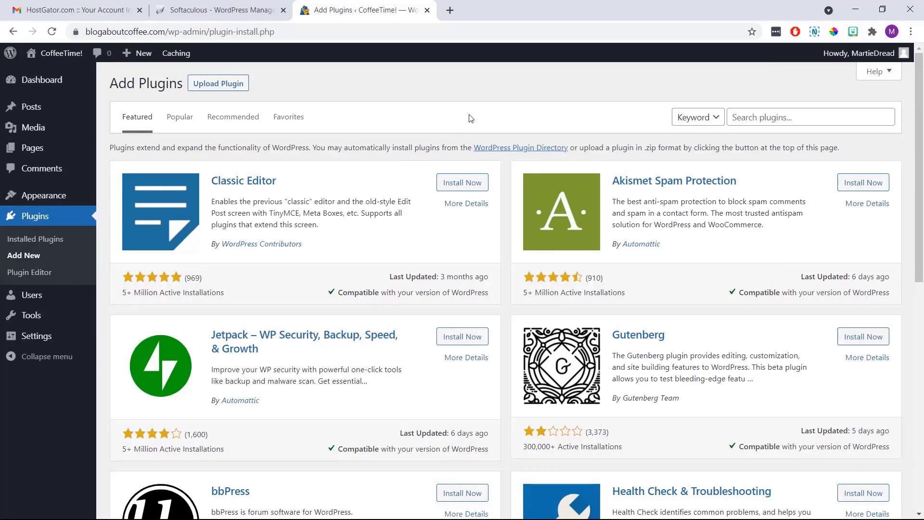
click(746, 117)
text(wp)
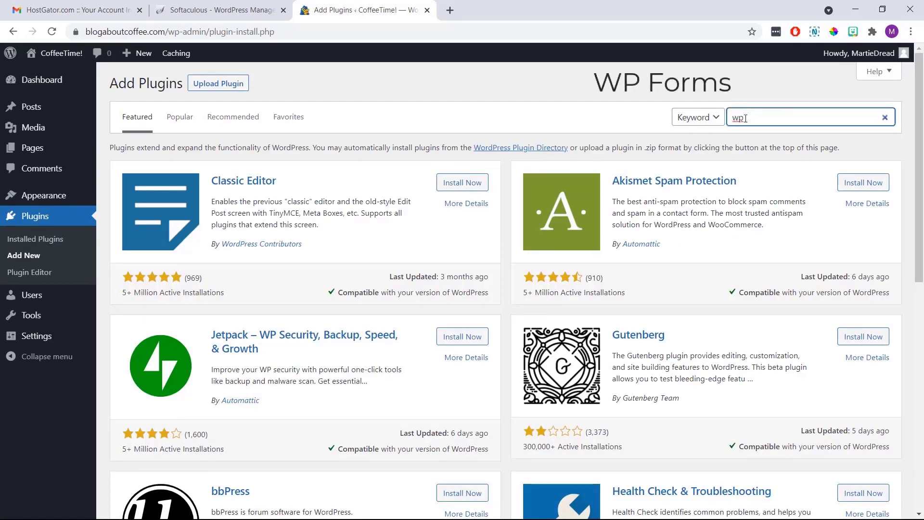
text( forms)
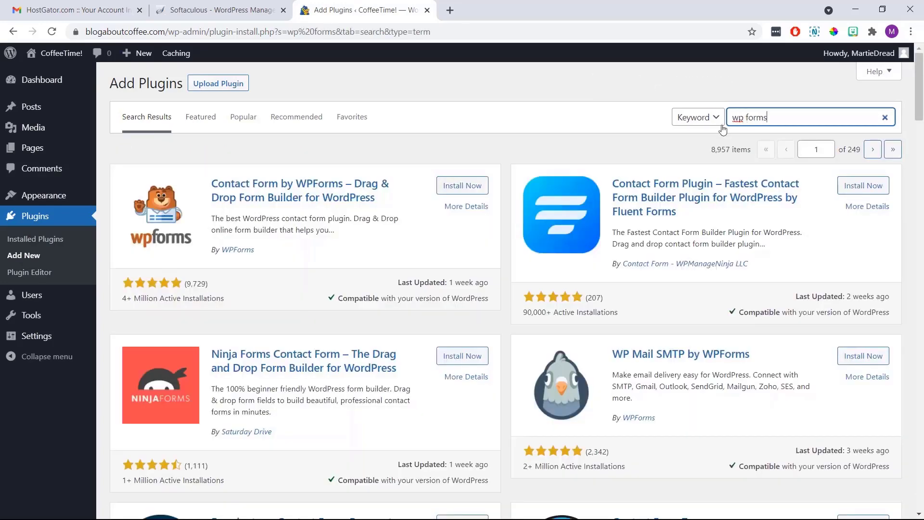
click(480, 188)
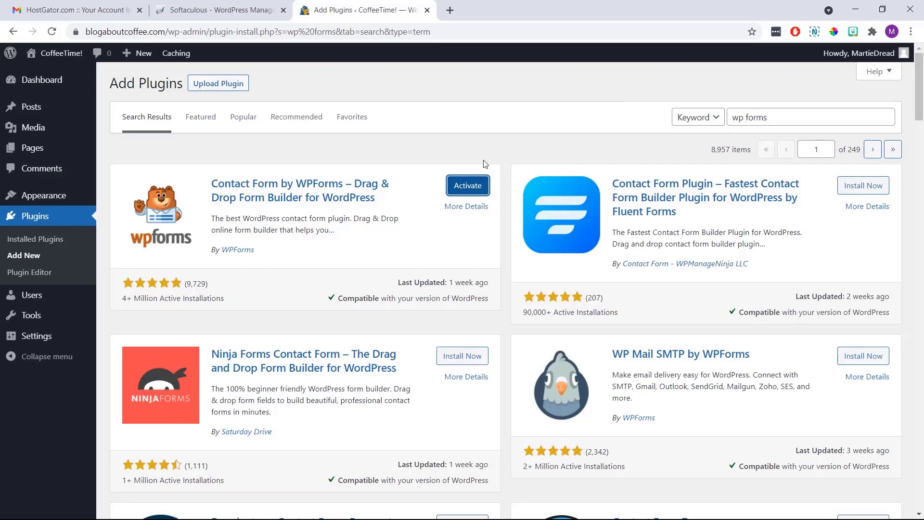
click(475, 188)
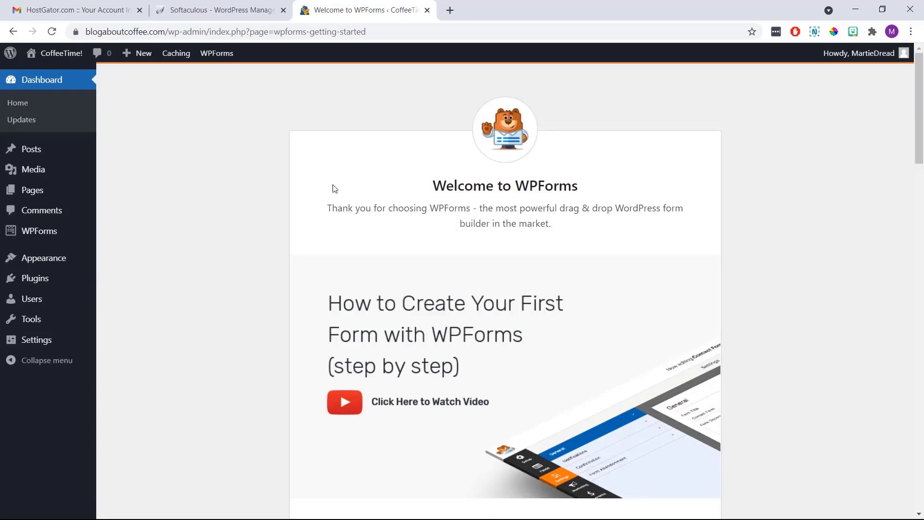
Create 'Main Contact Form' from the Simple Contact Form template and bring up its embed options
mouse_move(83, 239)
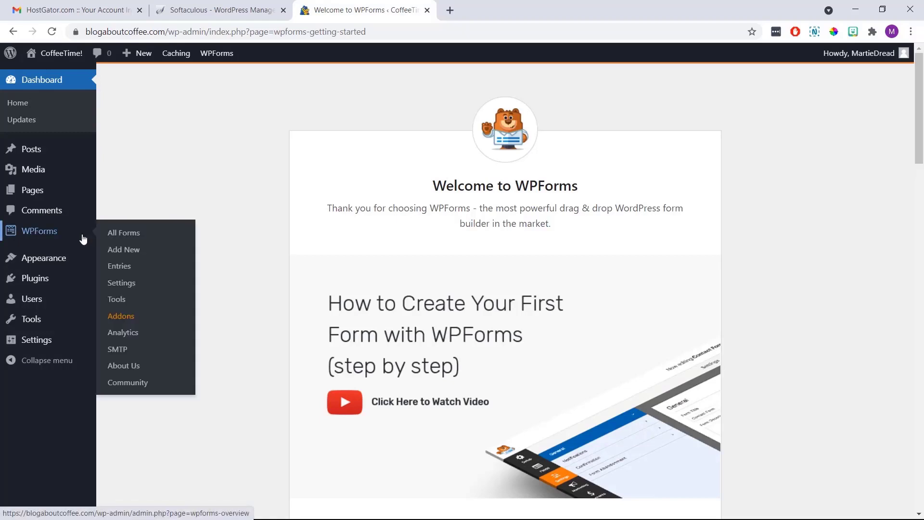
click(113, 251)
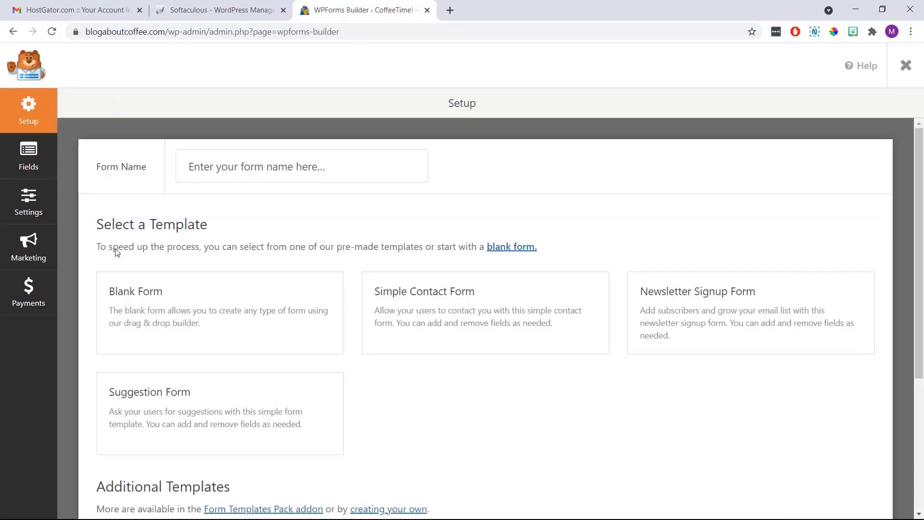
click(224, 164)
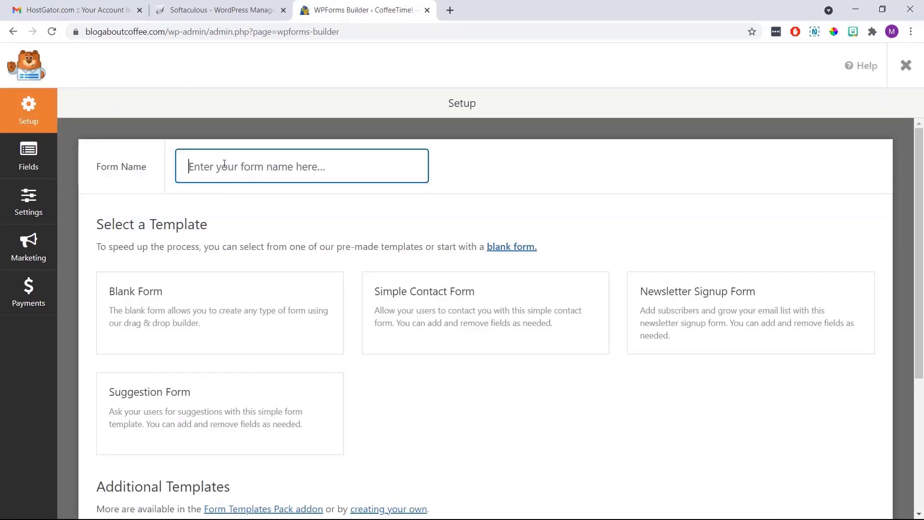
text(Main )
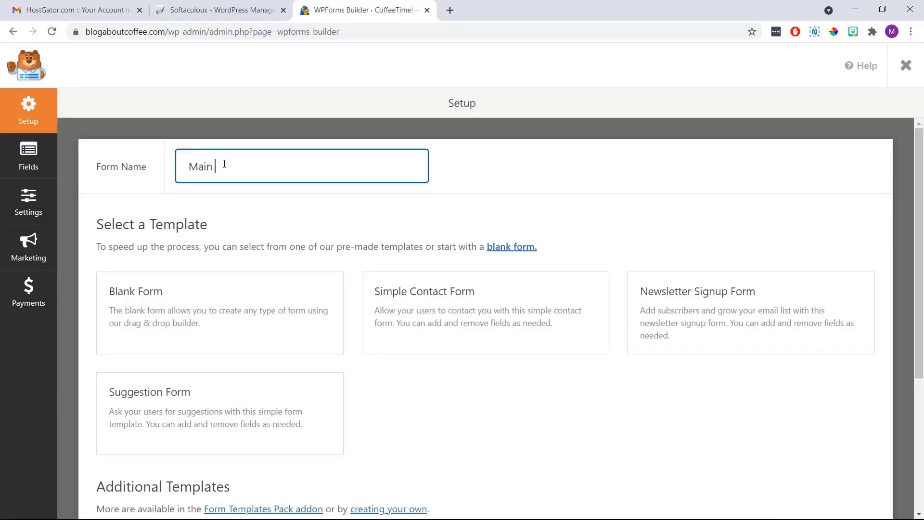
text(Contact Form)
click(275, 194)
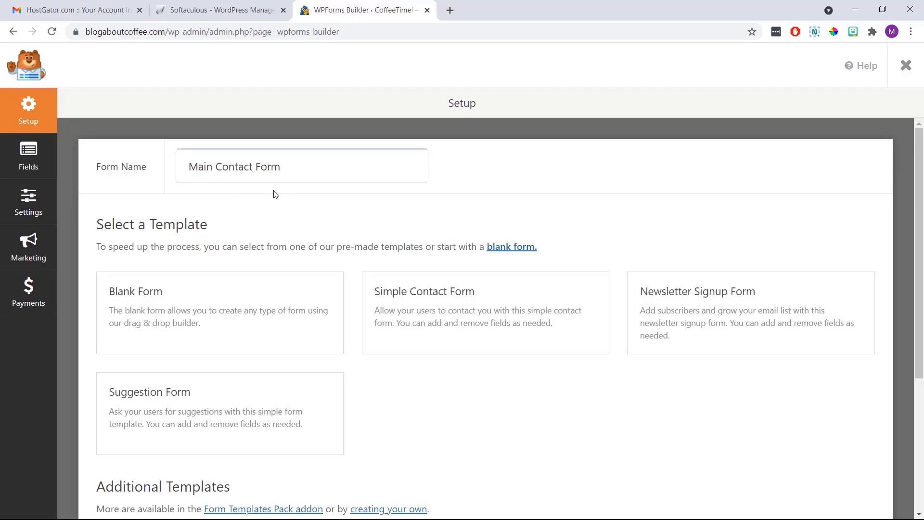
mouse_move(456, 299)
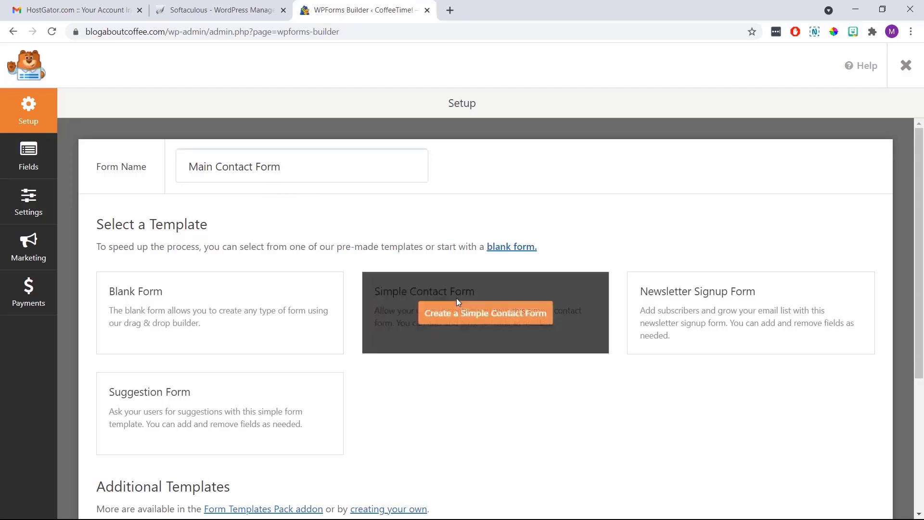
click(466, 314)
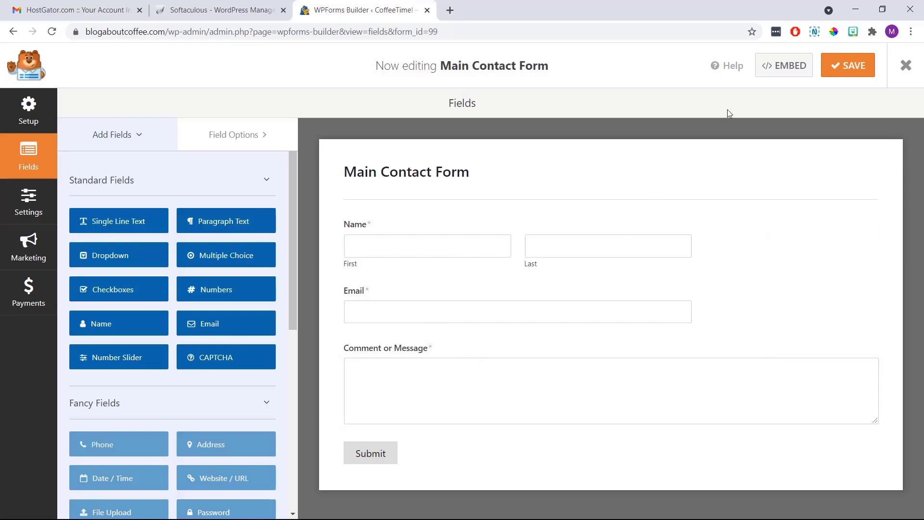
click(779, 72)
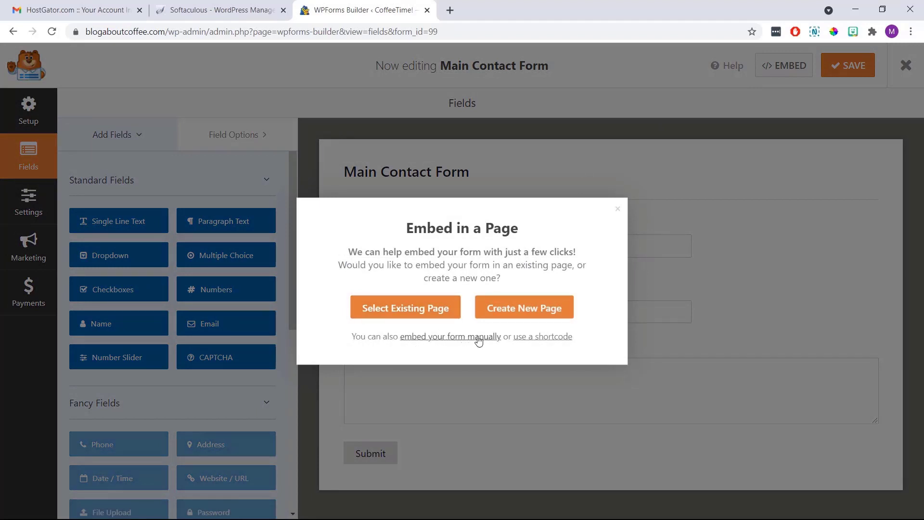
click(548, 339)
drag(530, 349, 395, 359)
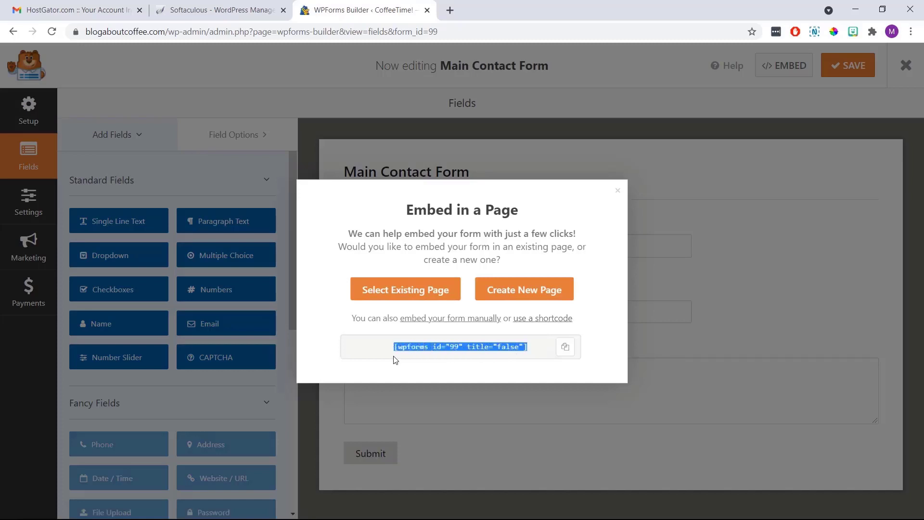
right_click(425, 349)
click(439, 357)
click(618, 191)
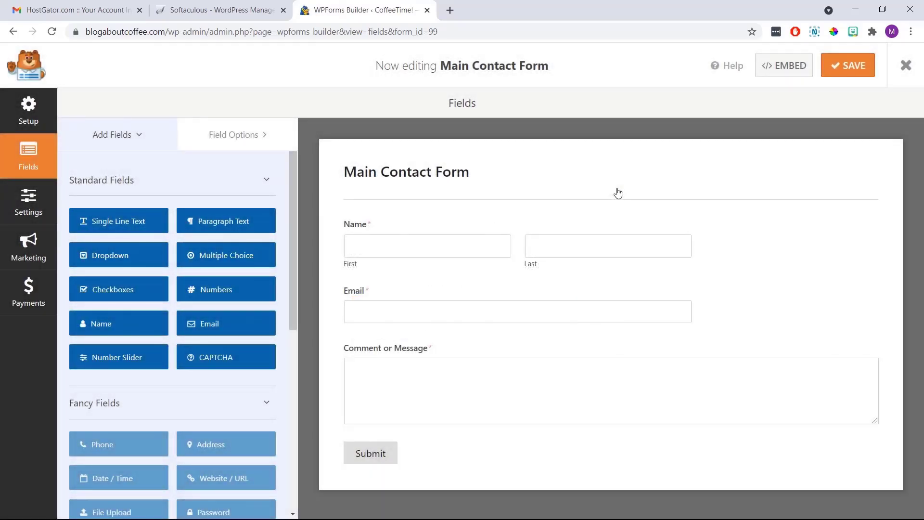
Leave the form builder, go to the live Contact Us page and open it for editing
click(902, 69)
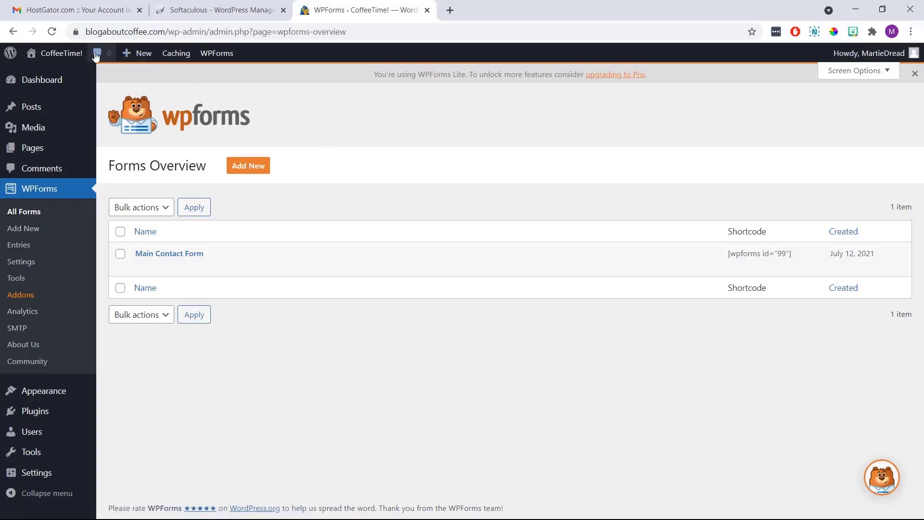
click(62, 53)
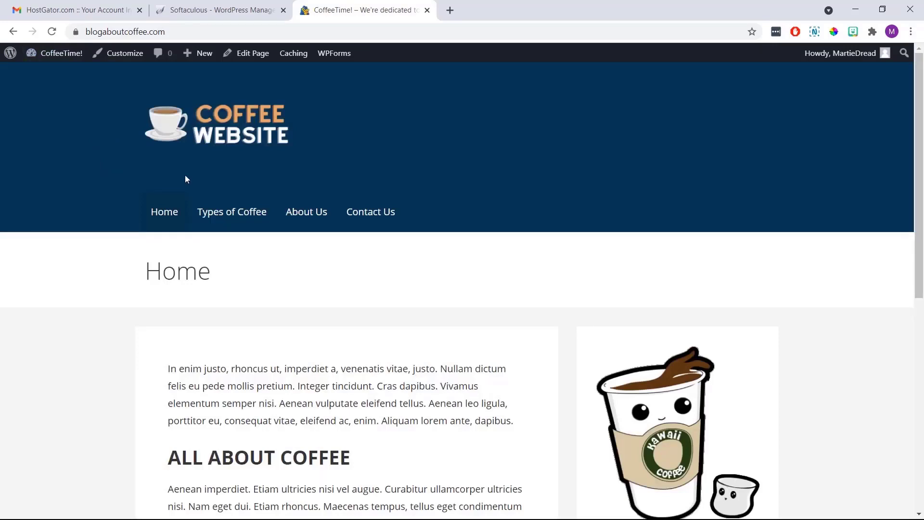
click(356, 213)
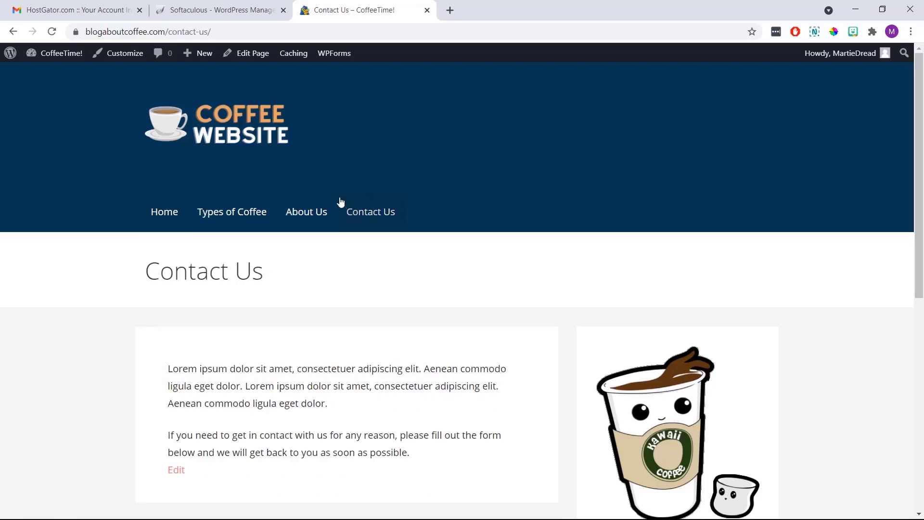
click(245, 54)
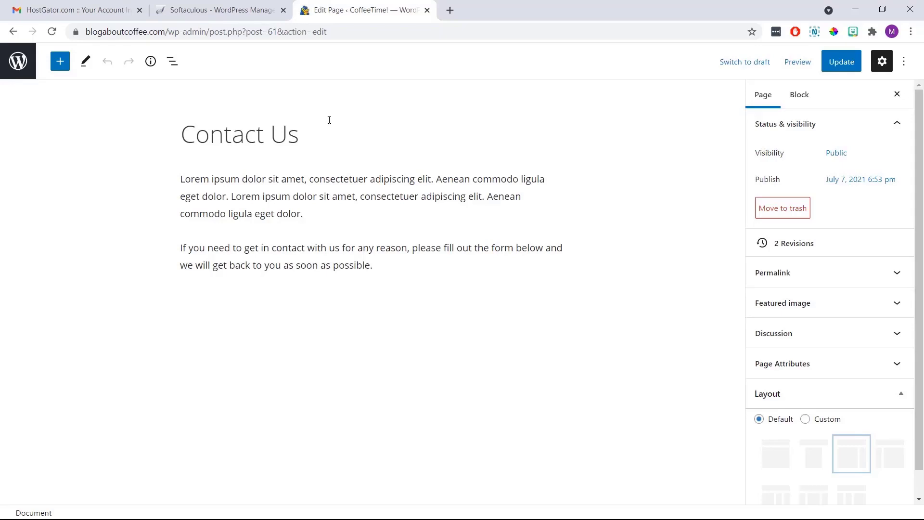
Paste the [wpforms id="99" title="false"] shortcode below the last paragraph, update, and view the page
click(397, 266)
key(Return)
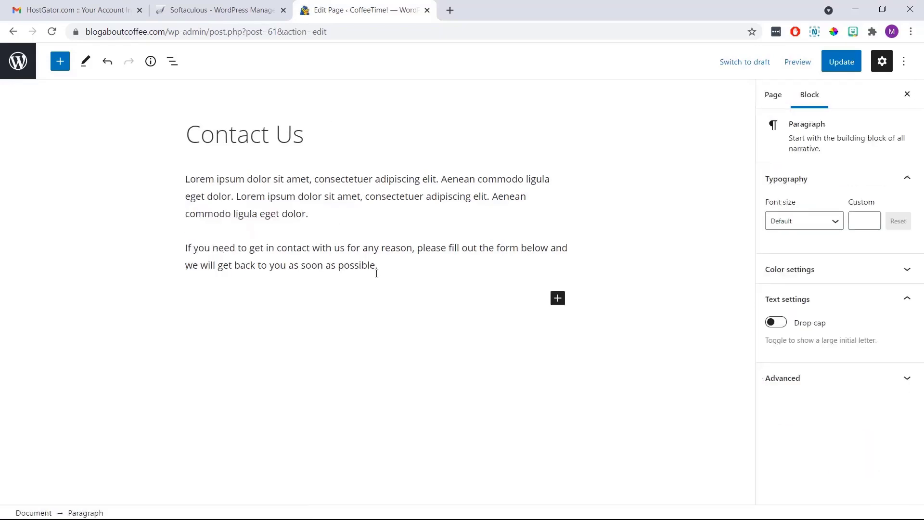
right_click(296, 303)
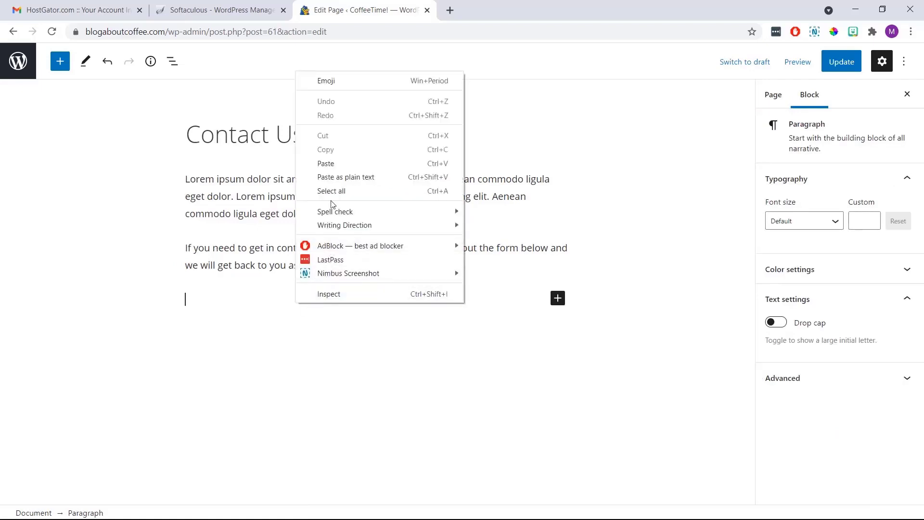
click(341, 164)
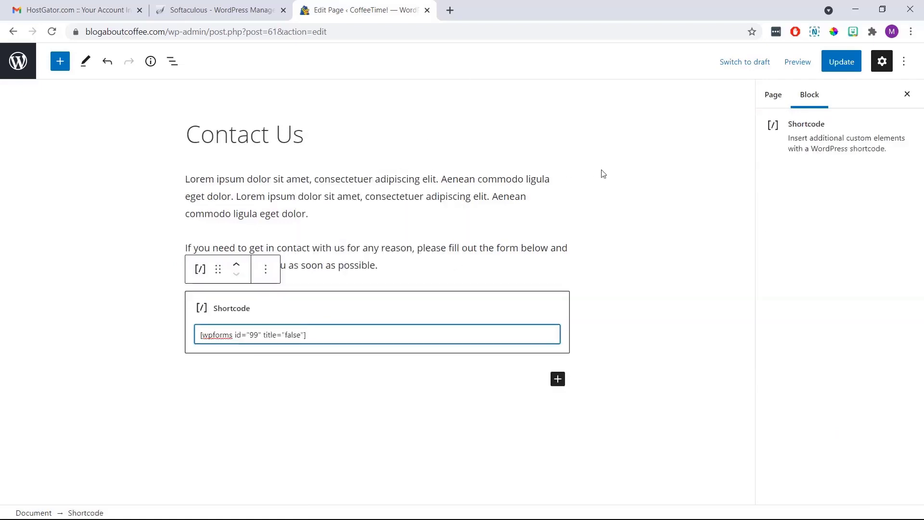
click(666, 190)
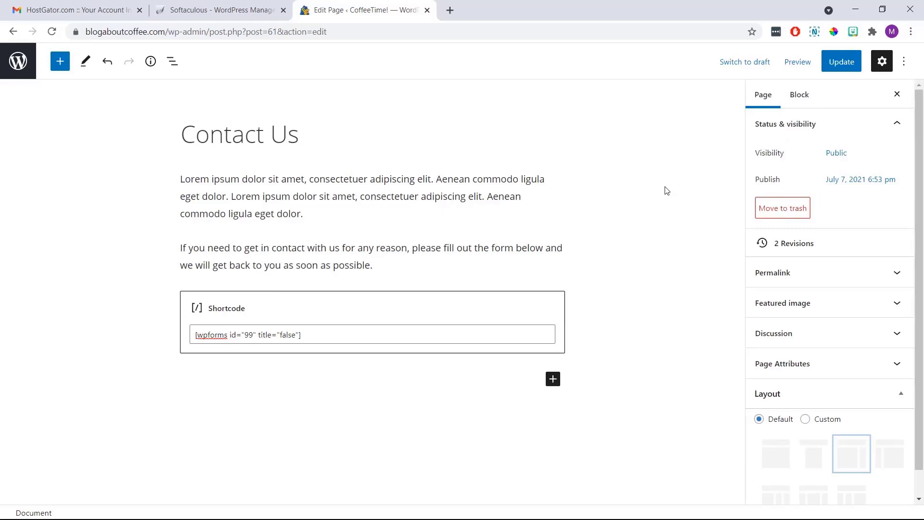
click(836, 69)
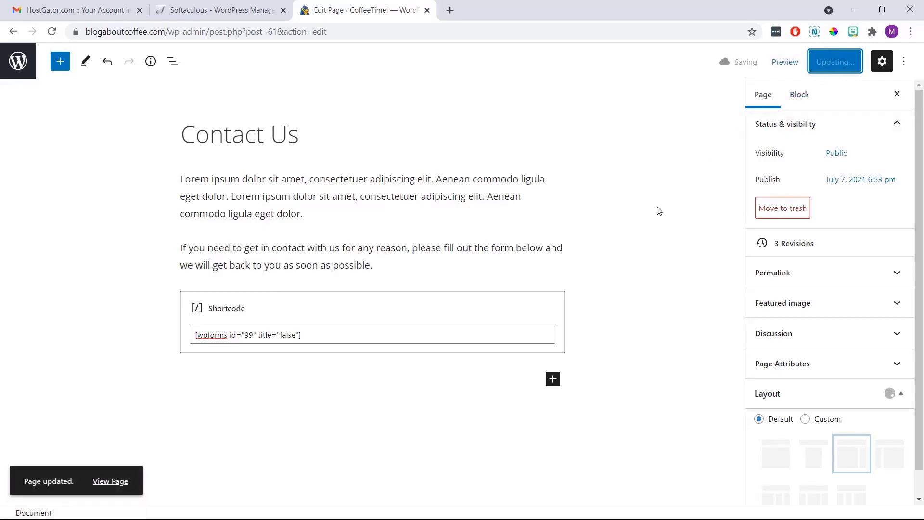
click(111, 482)
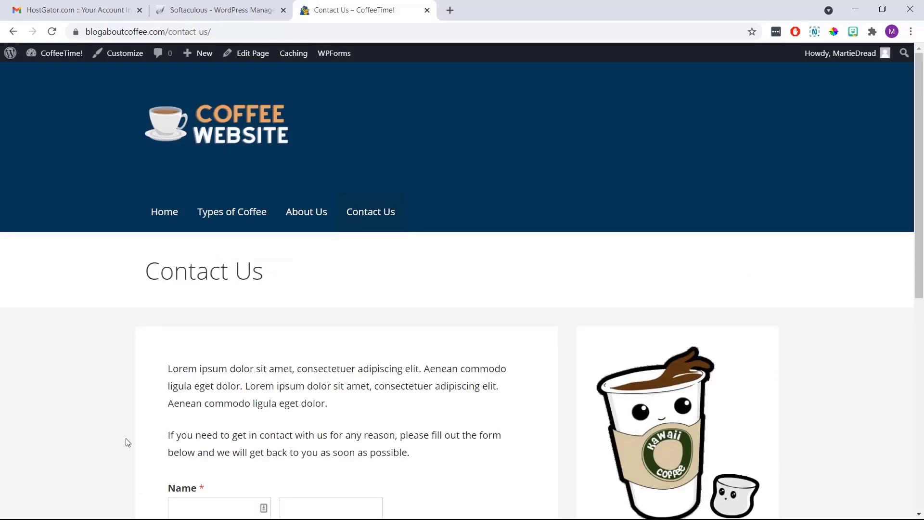
Submit a test entry with a first and last name, an email address and 'This is my message!'
scroll(153, 350, down, 5)
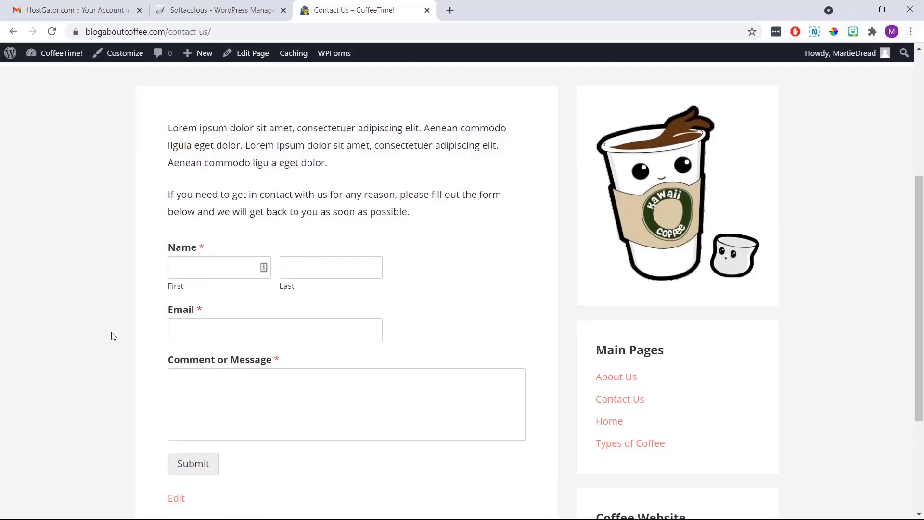
click(185, 268)
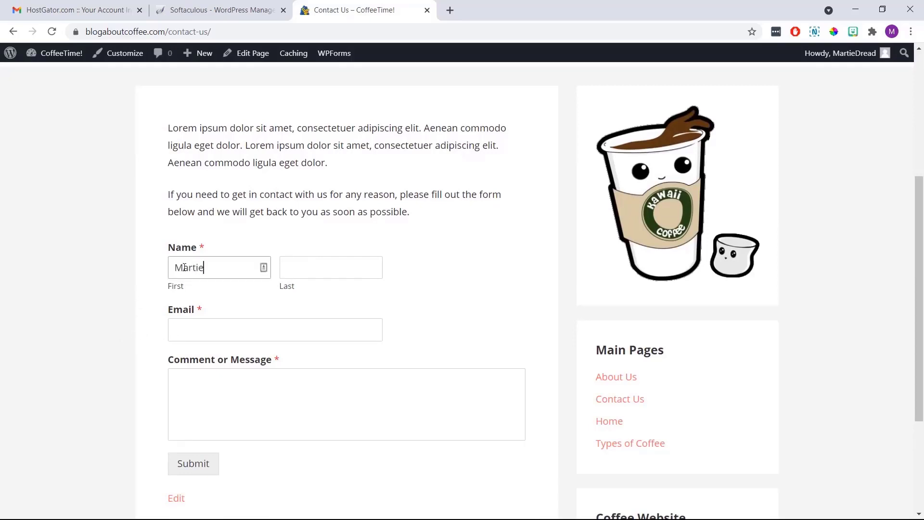
key(Tab)
key(Tab)
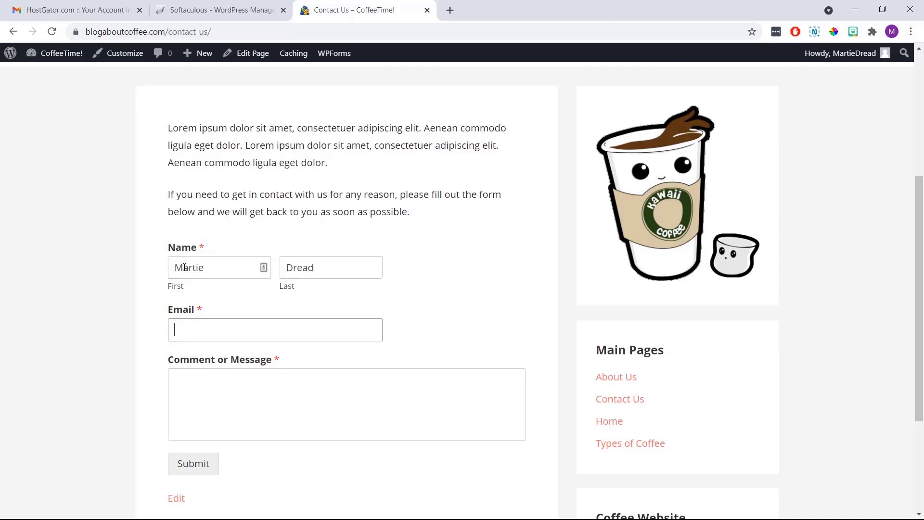
key(Tab)
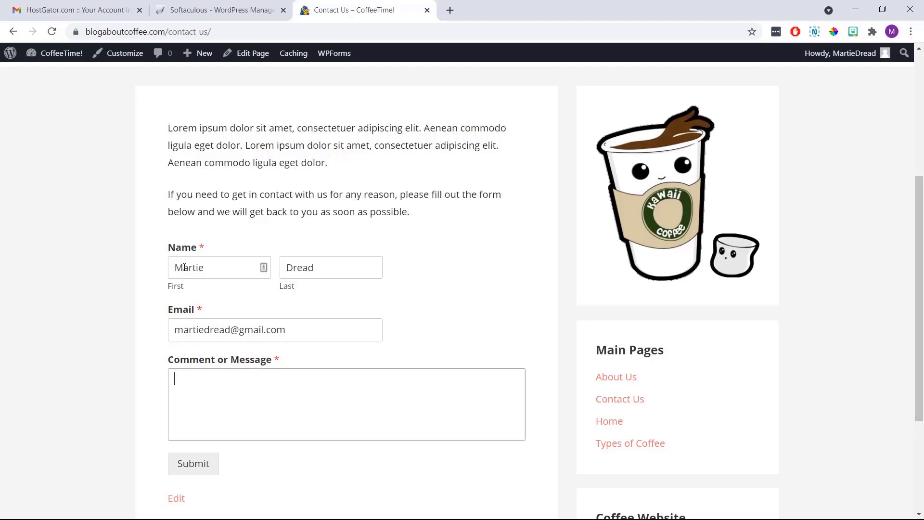
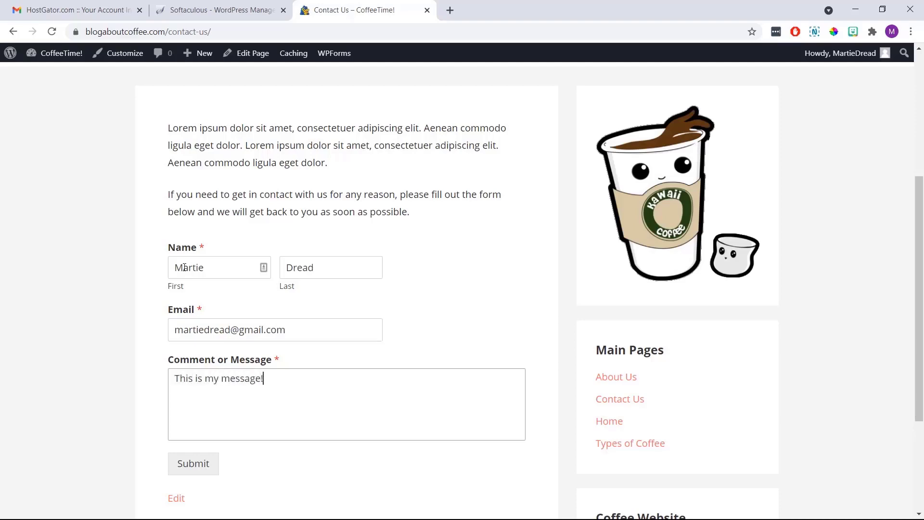
click(143, 286)
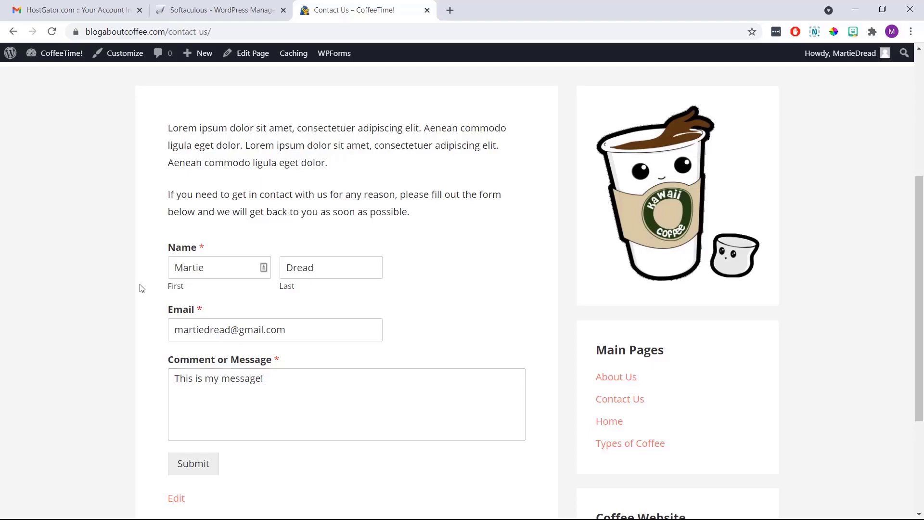
click(192, 474)
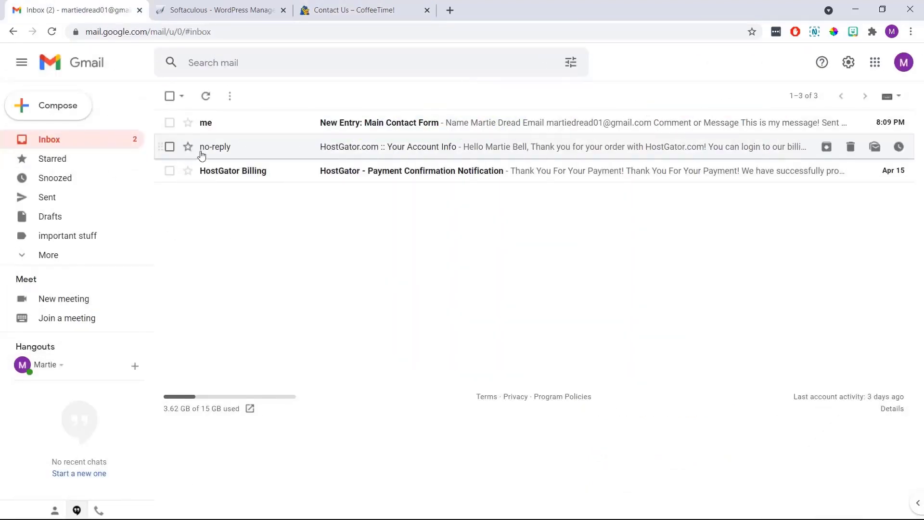
Open the WPForms 'New Entry: Main Contact Form' notification email in the Gmail inbox
click(304, 122)
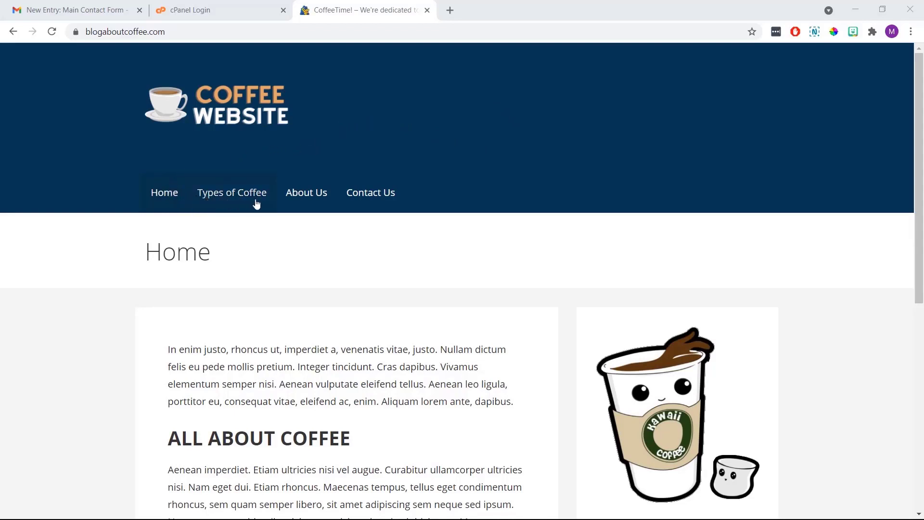
click(312, 200)
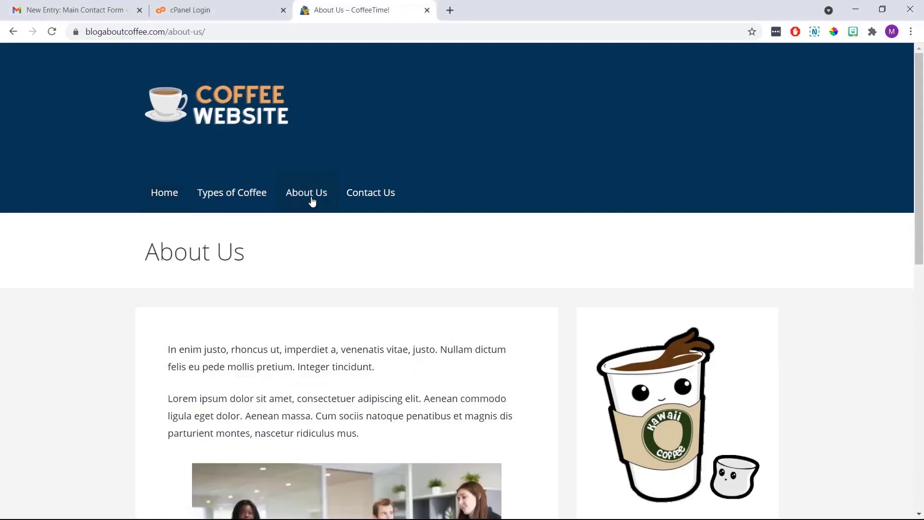
click(371, 198)
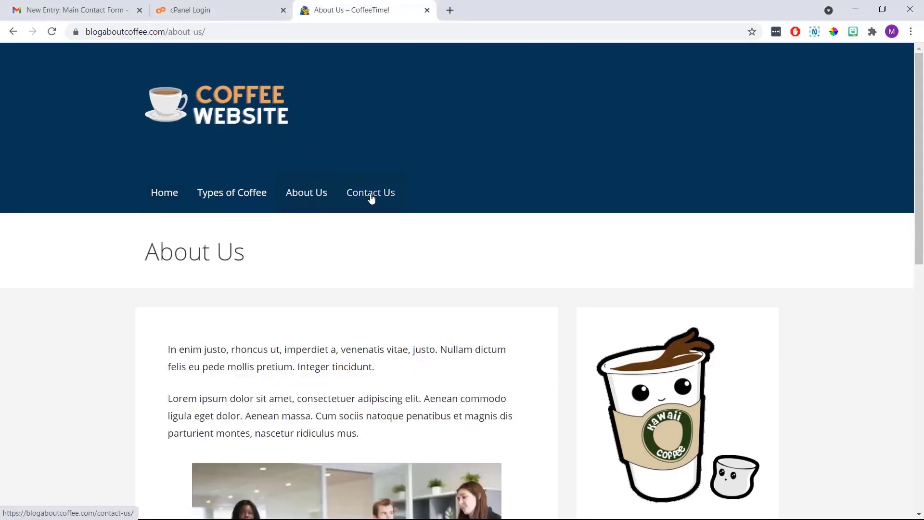
scroll(431, 230, down, 5)
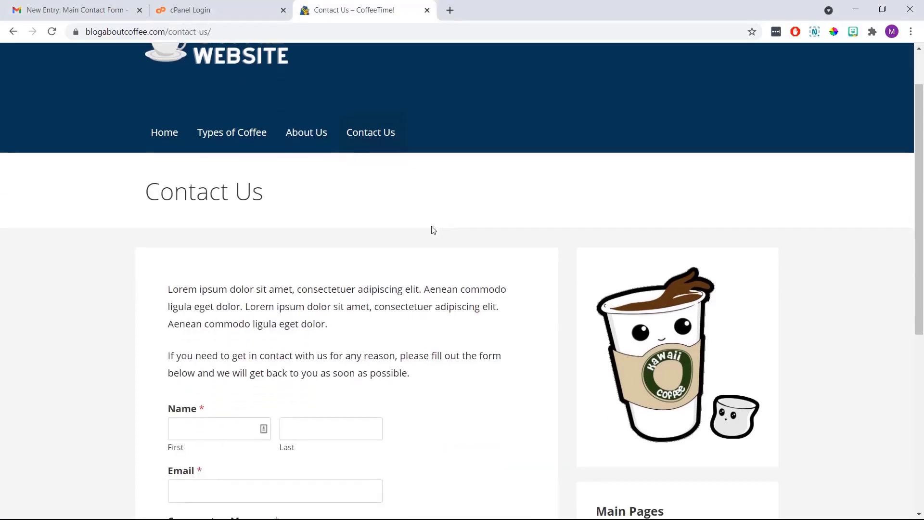
scroll(432, 230, down, 2)
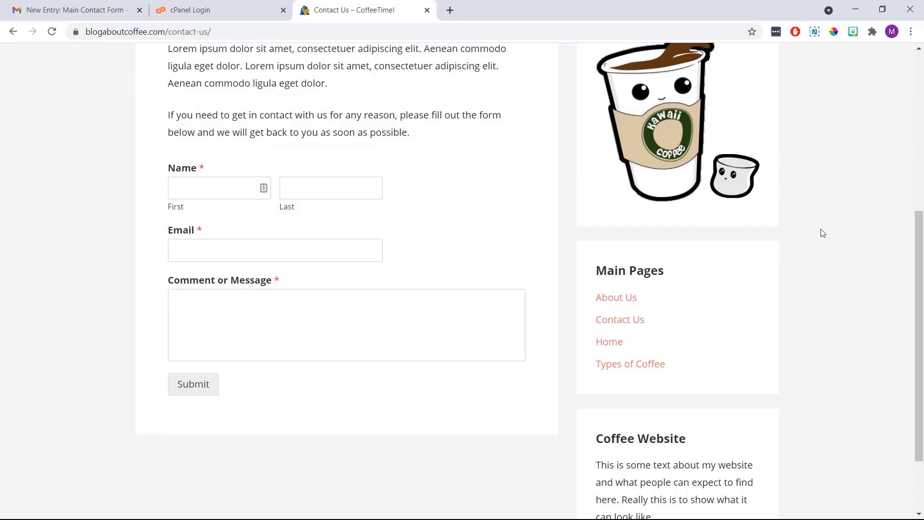
scroll(822, 233, up, 6)
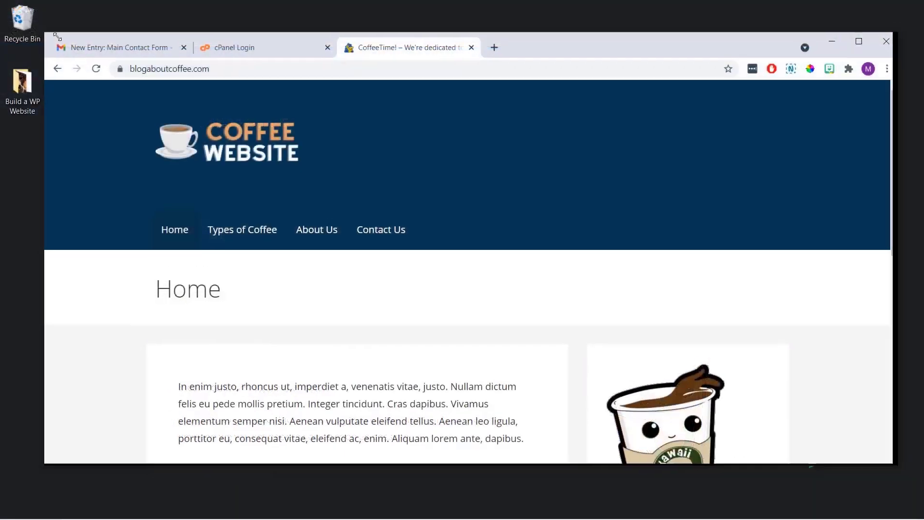
drag(57, 37, 509, 79)
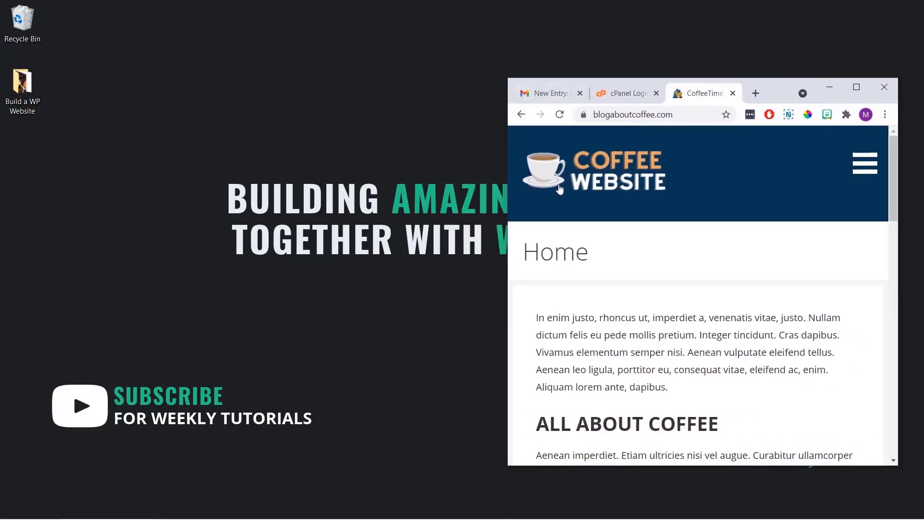
scroll(673, 246, down, 2)
scroll(673, 246, down, 12)
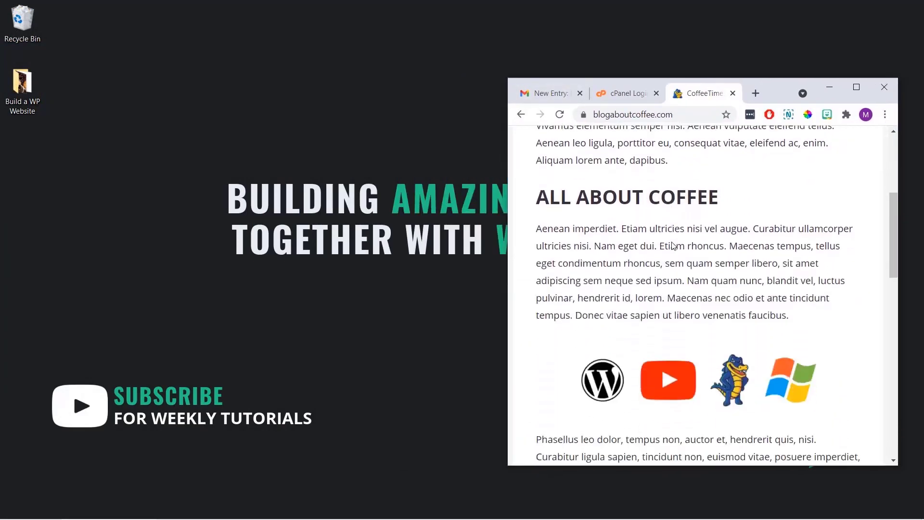
scroll(673, 246, down, 6)
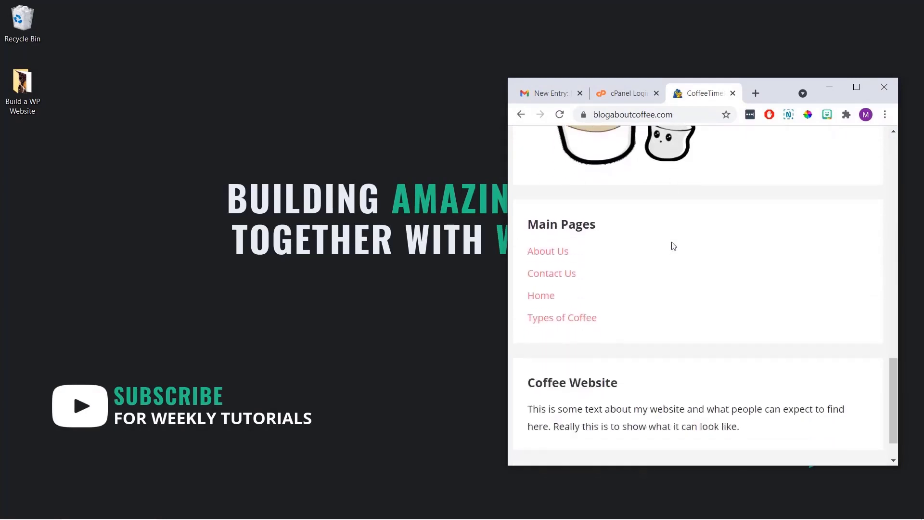
scroll(673, 246, up, 15)
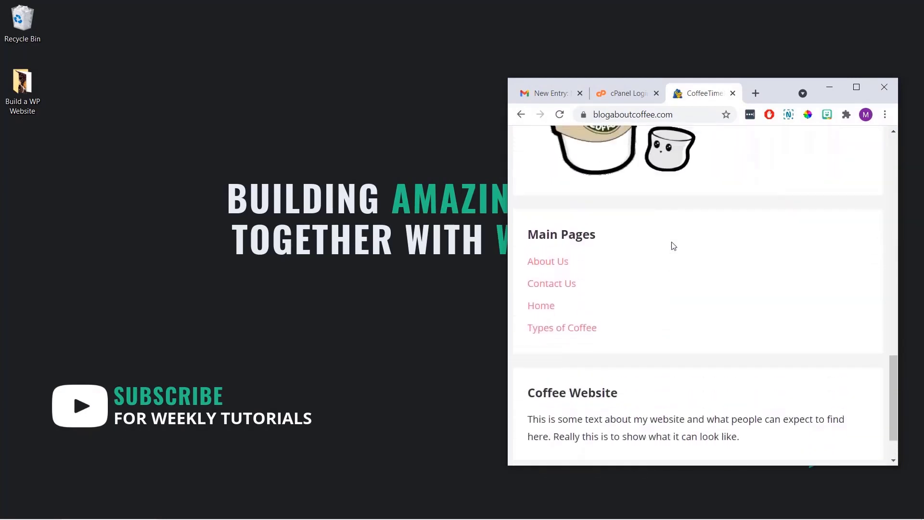
scroll(673, 246, up, 6)
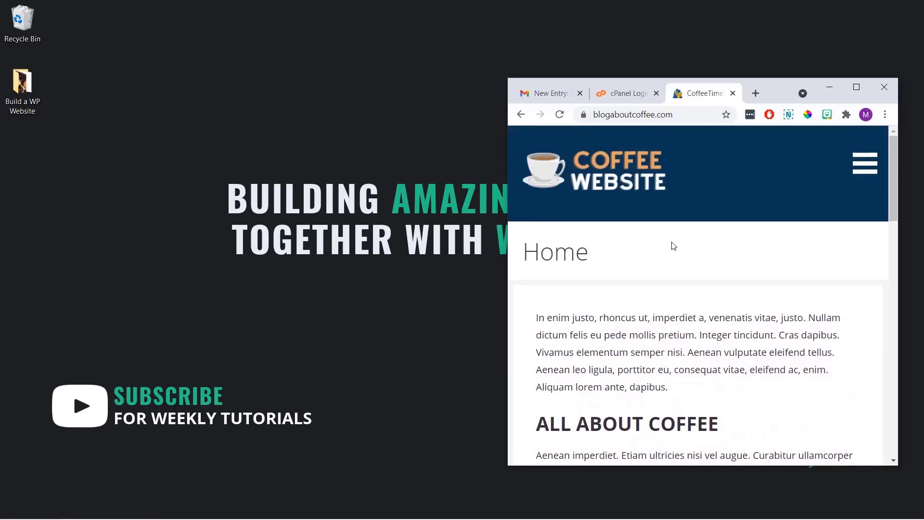
click(856, 88)
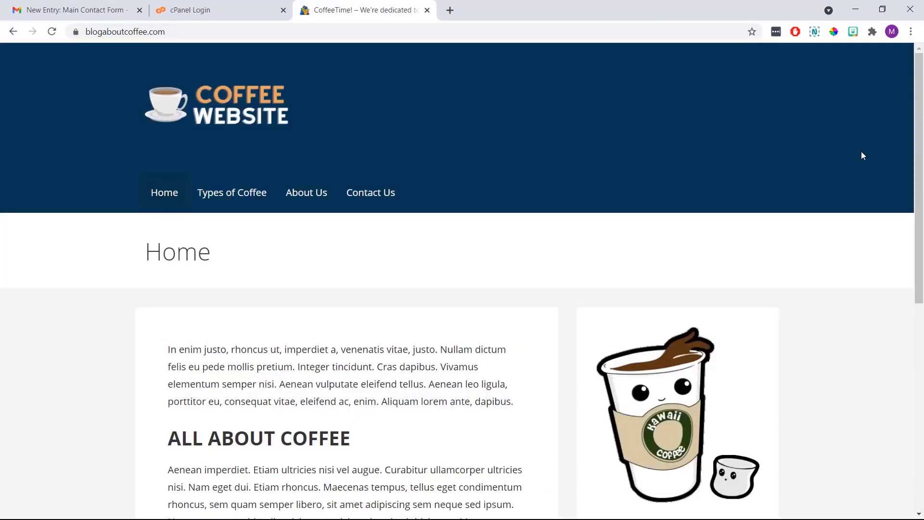